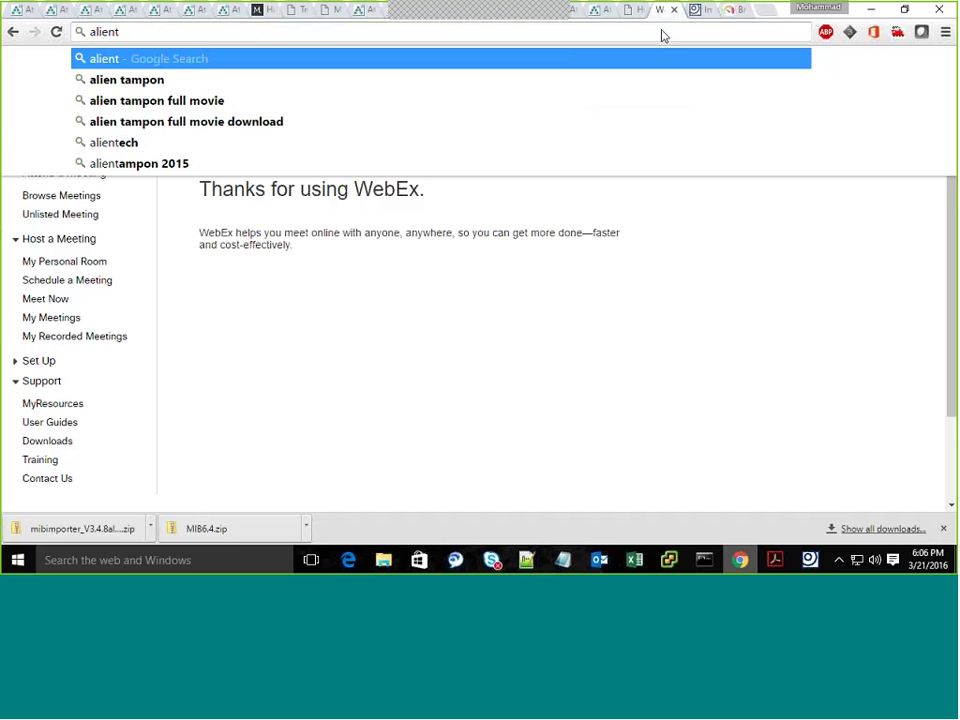
# Load the alienvault.com/products/ossim page from the 'alien' address-bar suggestion
pyautogui.press('BackSpace')
pyautogui.press('Down')
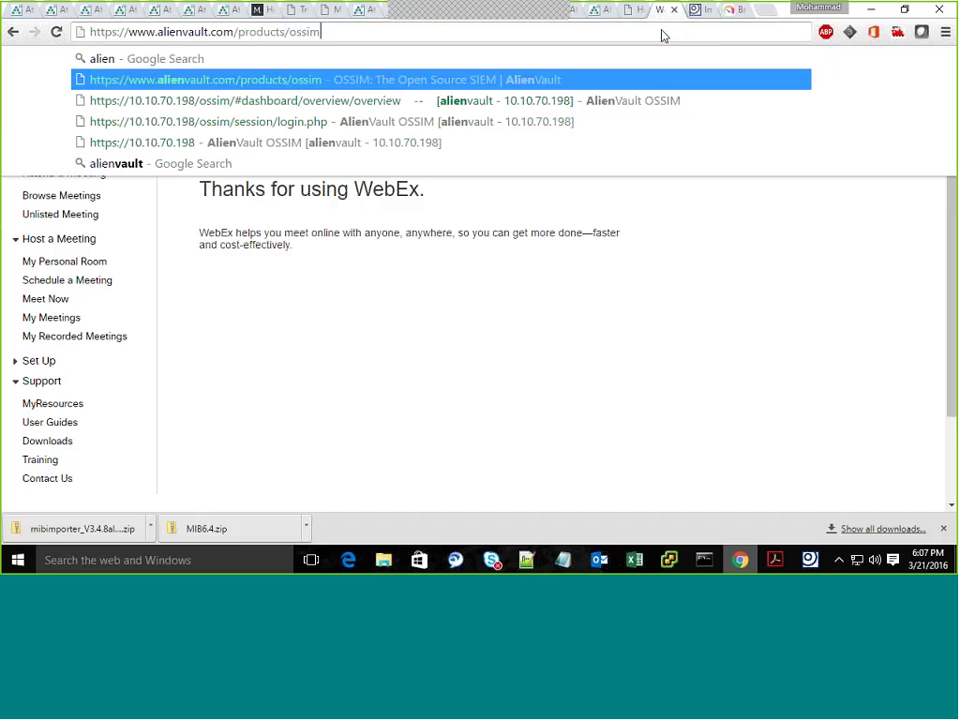
pyautogui.press('Return')
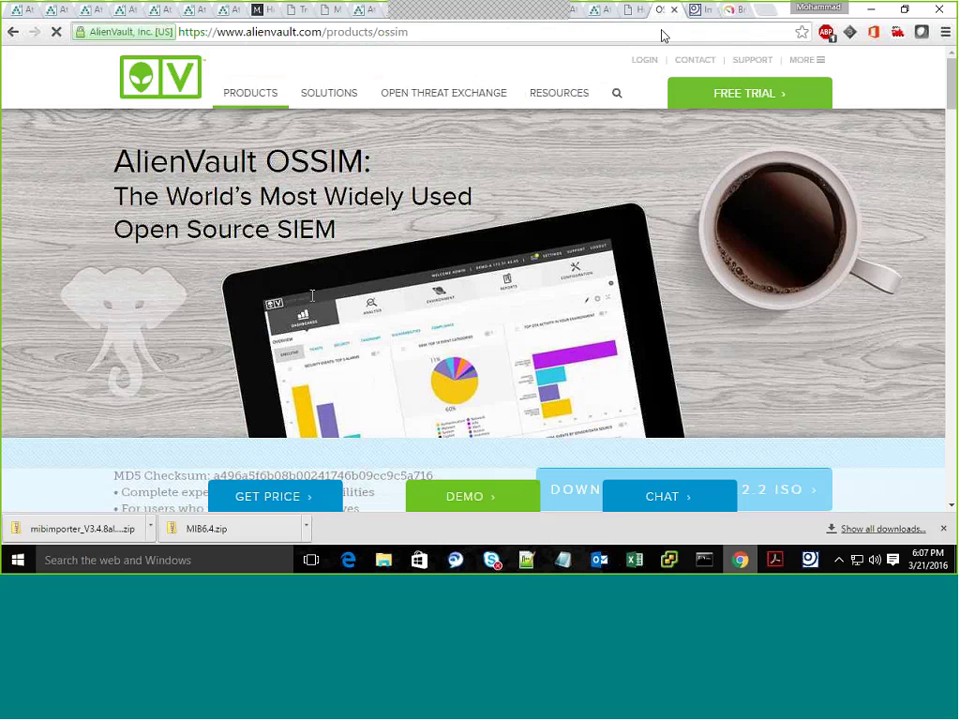
# Browse the OSSIM page, open the Resource Center, then bring the vSphere Client forward
pyautogui.scroll(-5, 311, 286)
pyautogui.scroll(-3, 311, 286)
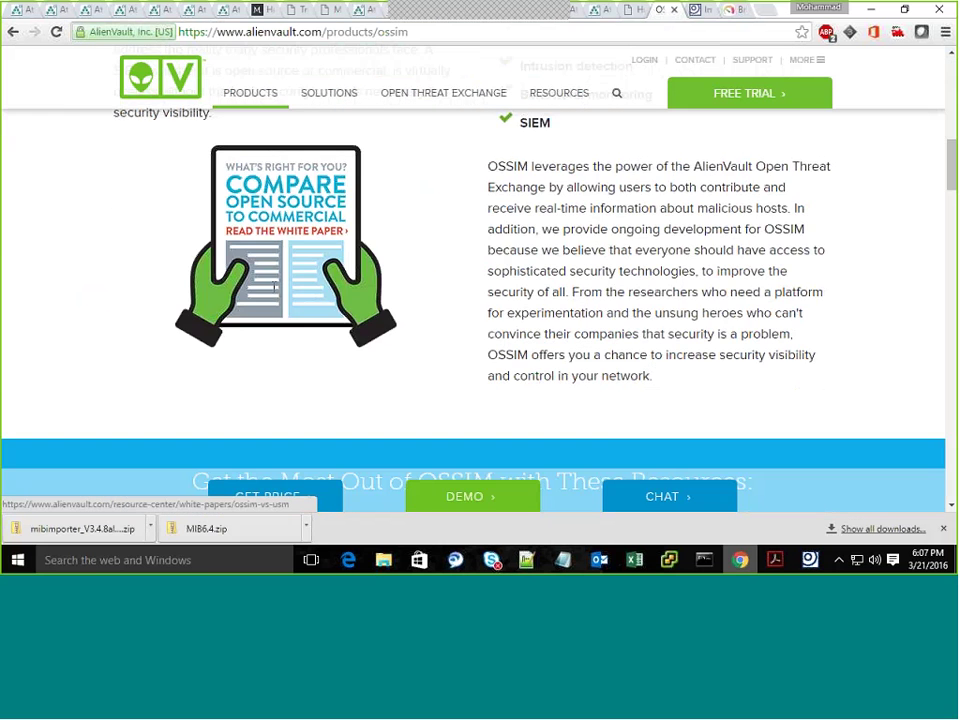
pyautogui.scroll(5, 311, 286)
pyautogui.scroll(2, 268, 344)
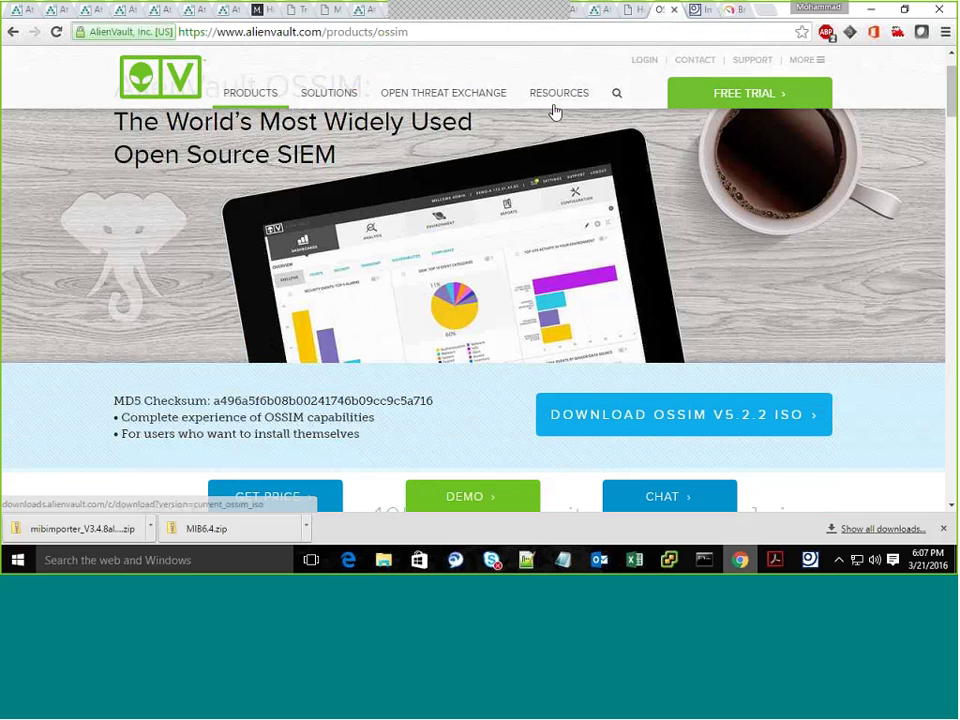
pyautogui.moveTo(562, 97)
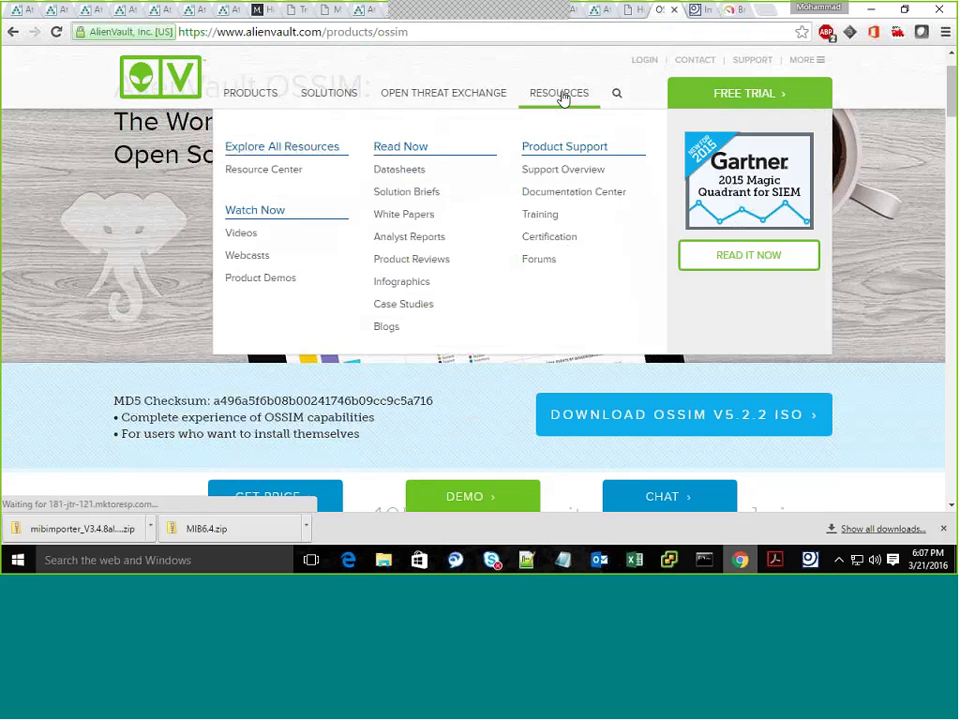
pyautogui.click(562, 97)
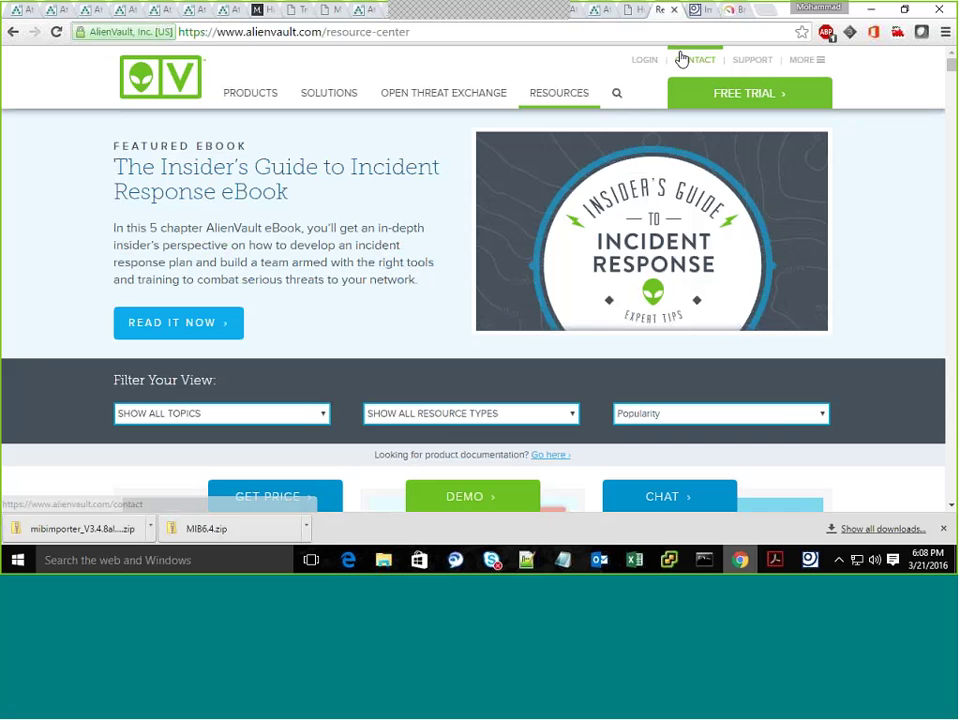
pyautogui.click(669, 560)
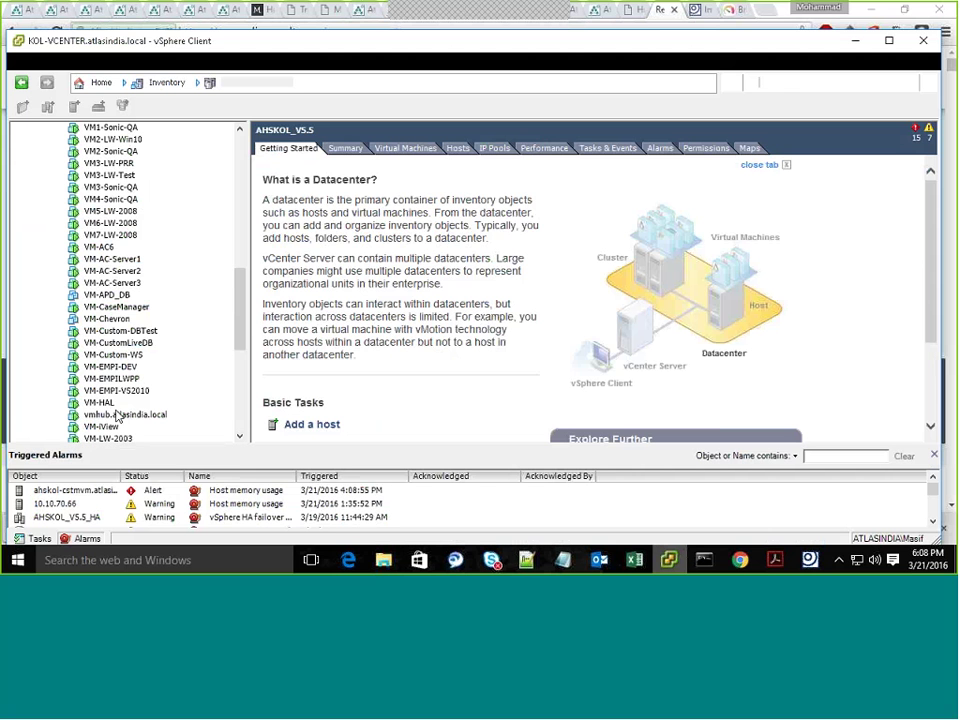
# Select VM-VAPT-KOL in the inventory tree and open its console
pyautogui.scroll(-5, 118, 410)
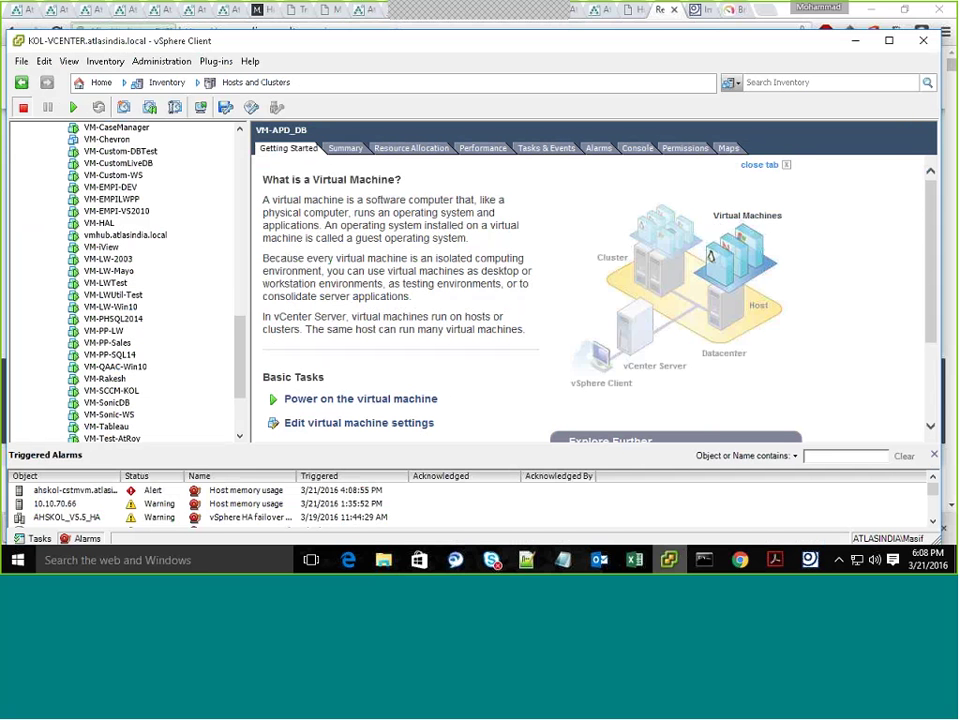
pyautogui.scroll(-2, 124, 321)
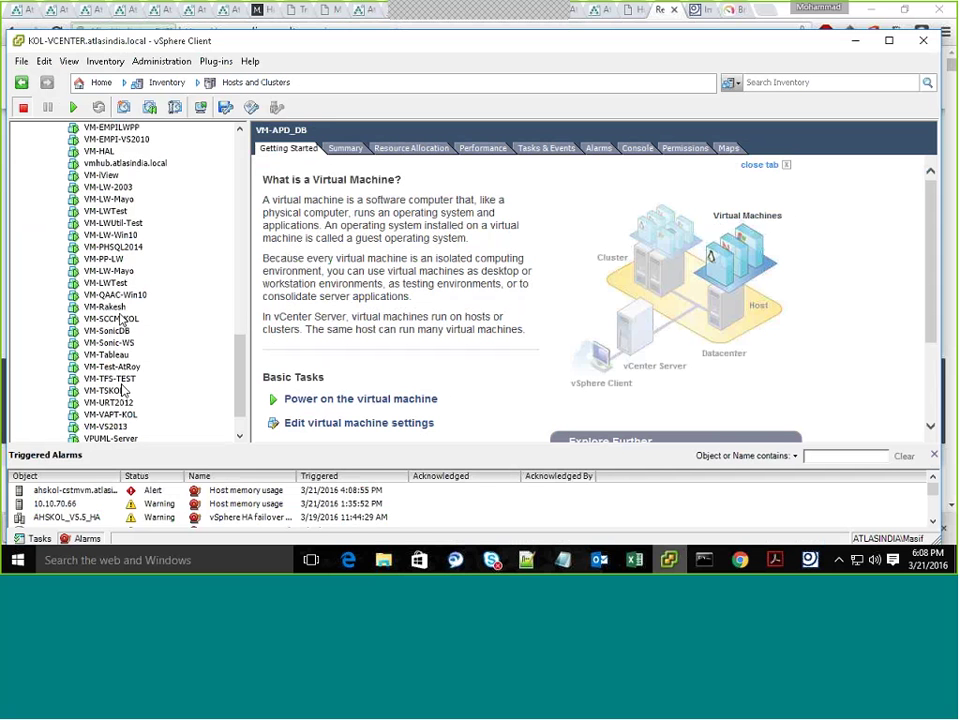
pyautogui.click(115, 415)
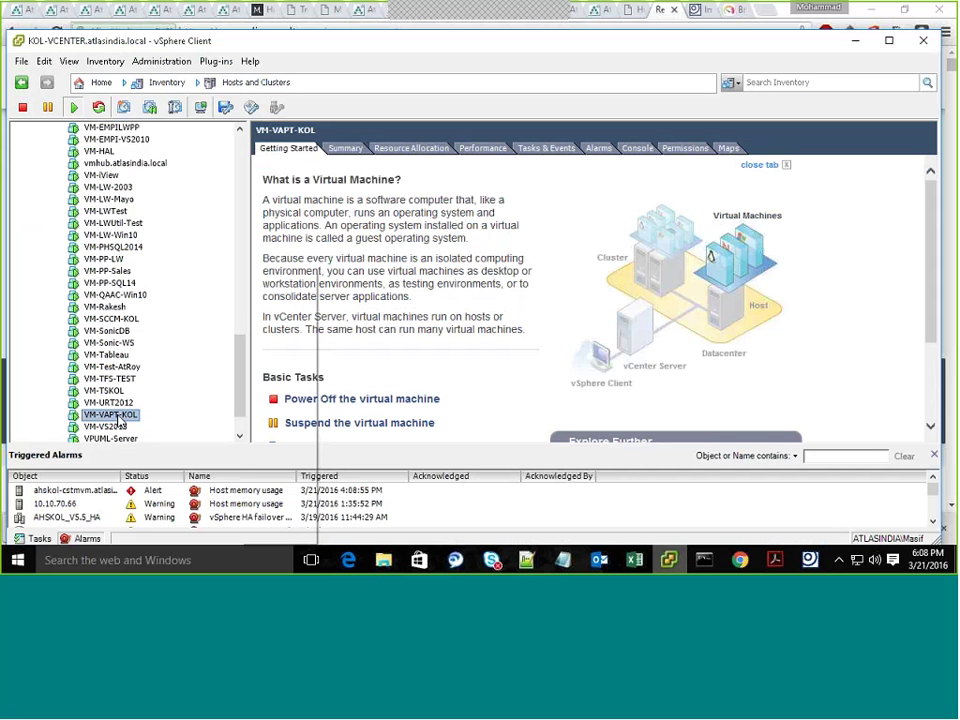
pyautogui.rightClick(119, 421)
pyautogui.click(193, 327)
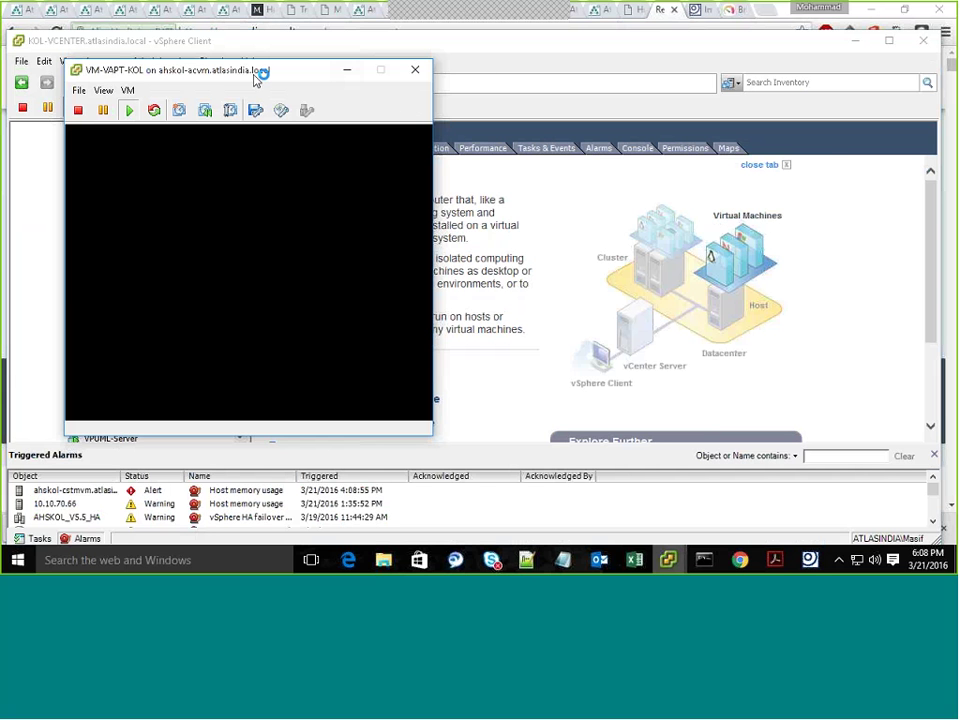
# Enlarge and wake the VM-VAPT-KOL console, then sign in with username root
pyautogui.moveTo(256, 76); pyautogui.dragTo(298, 32)
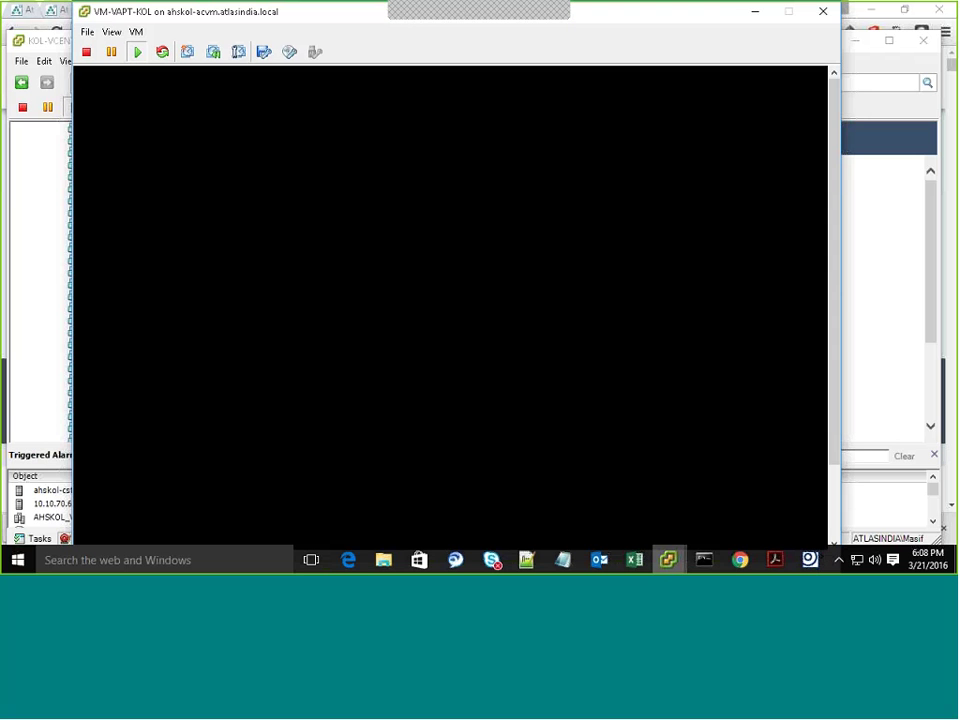
pyautogui.press('Return')
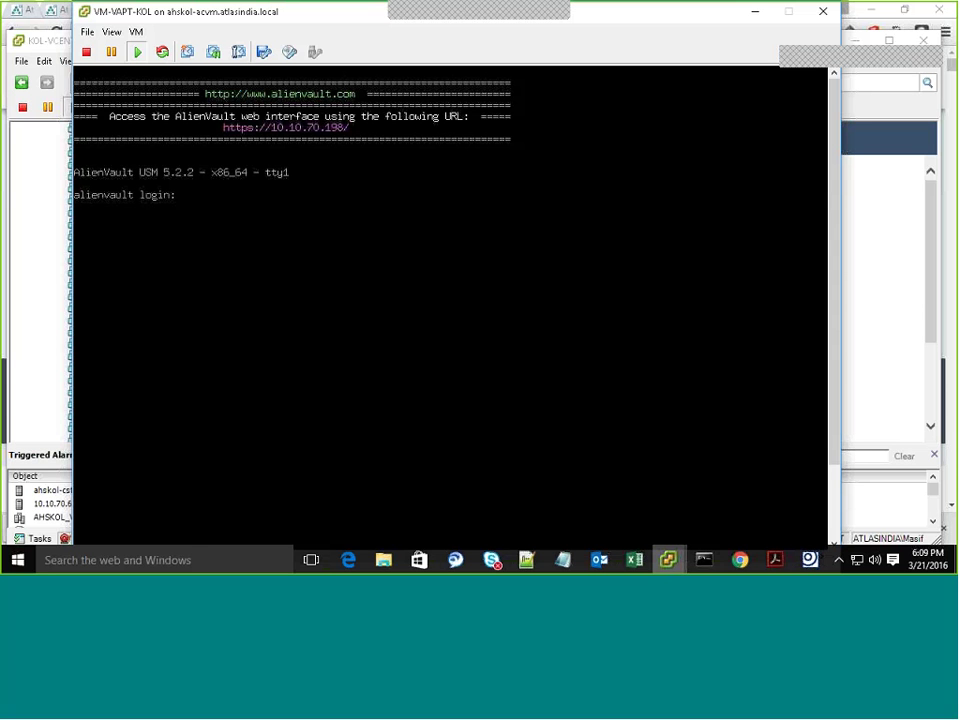
pyautogui.write('root')
pyautogui.press('Return')
pyautogui.press('Return')
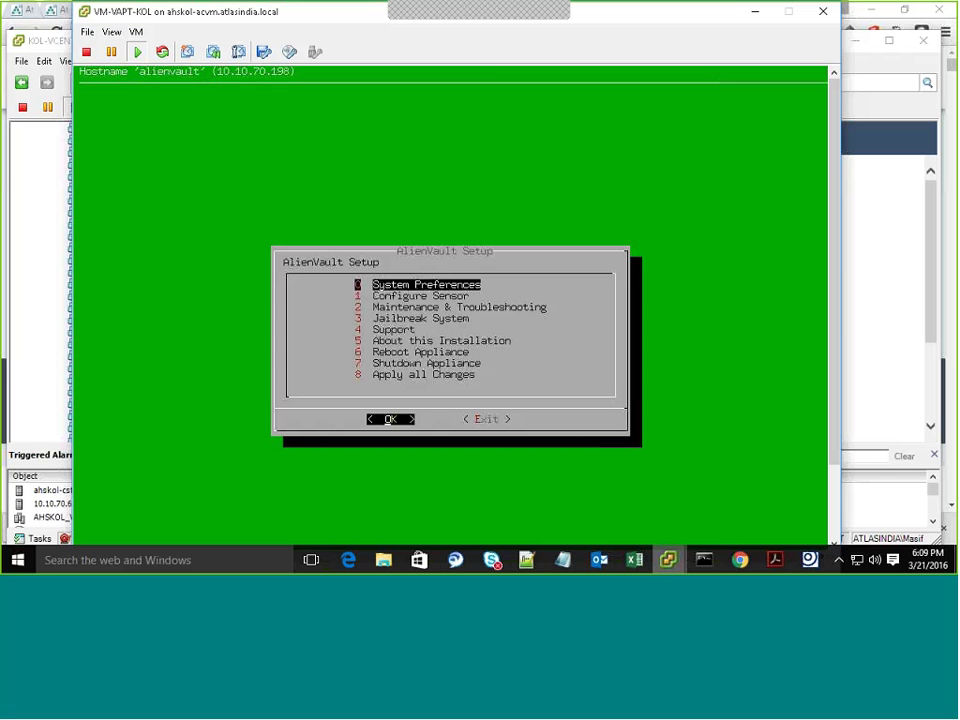
# Browse the AlienVault Setup menu entries and settle on System Preferences
pyautogui.press('3')
pyautogui.press('Down')
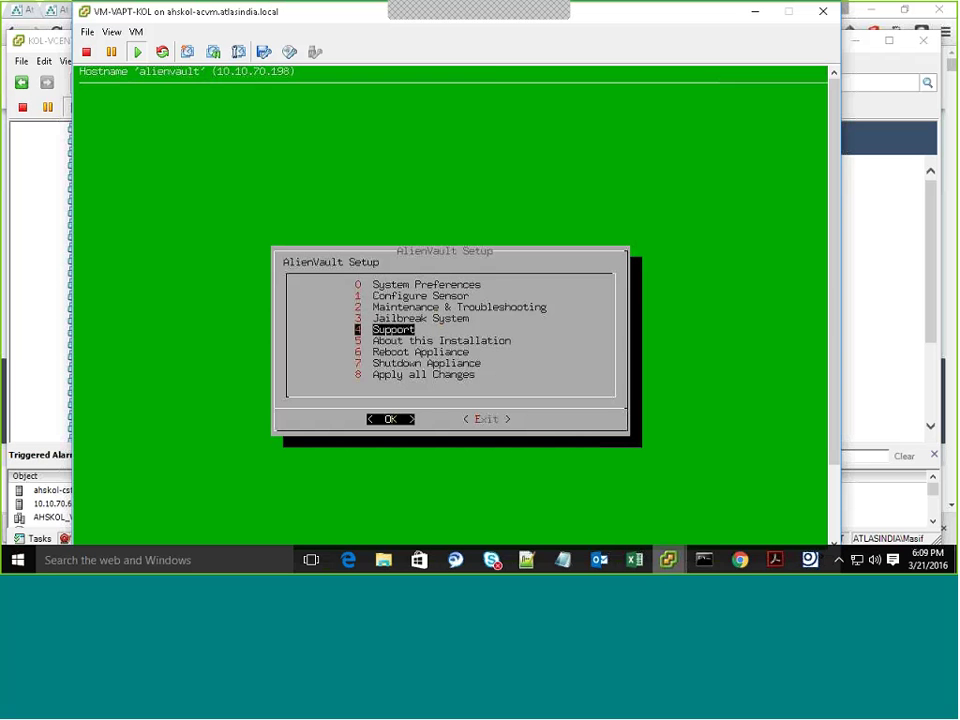
pyautogui.press('Down')
pyautogui.press('Down')
pyautogui.press('Down')
pyautogui.press('Up')
pyautogui.press('Up')
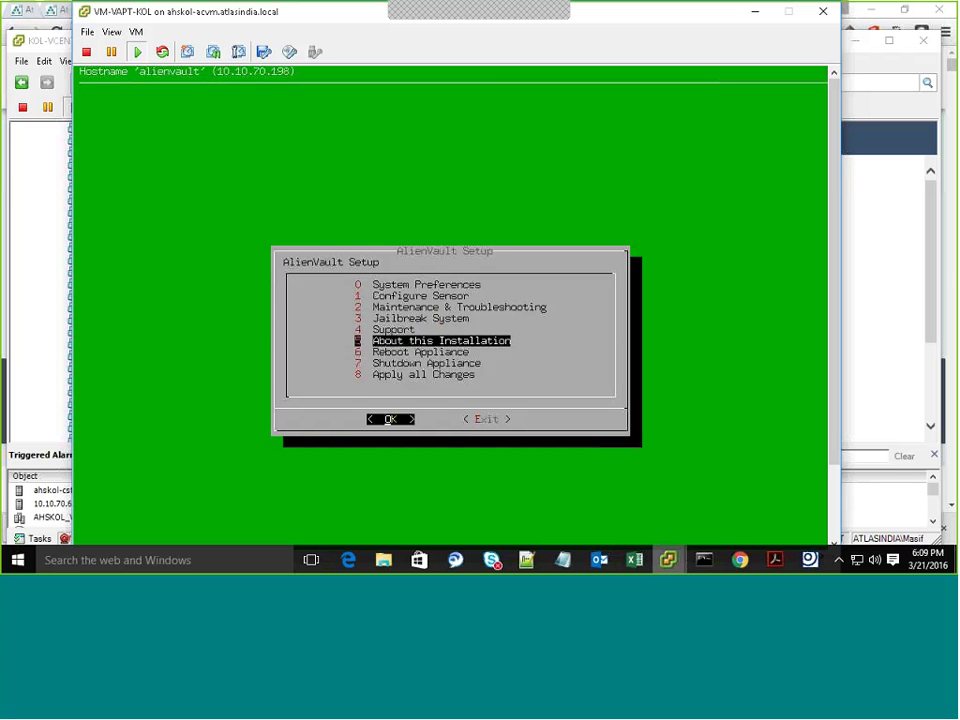
pyautogui.press('Up')
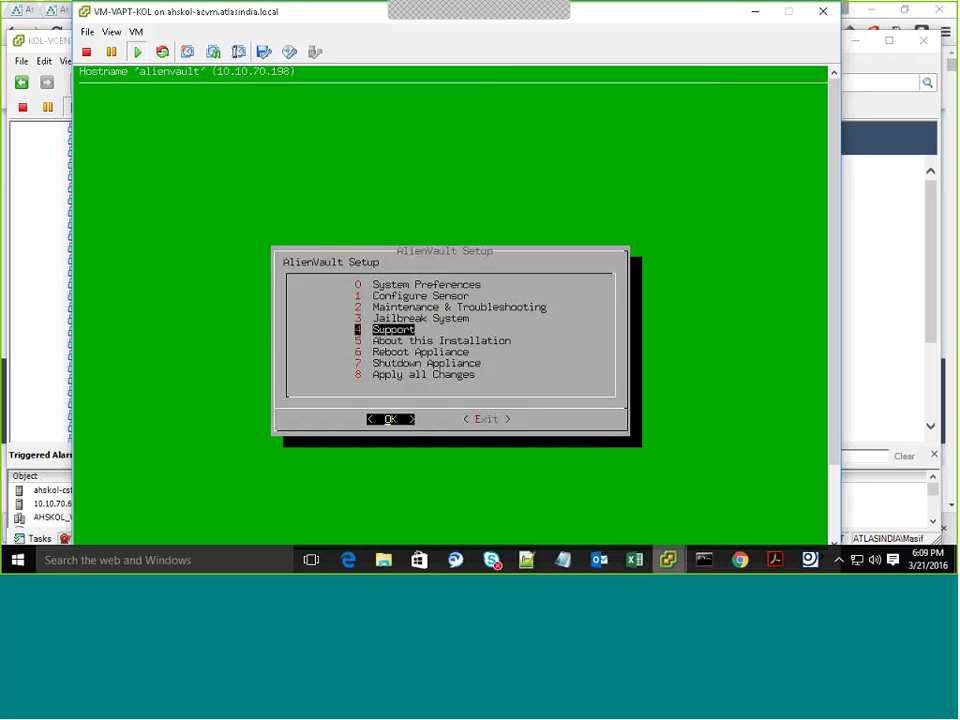
pyautogui.press('Up')
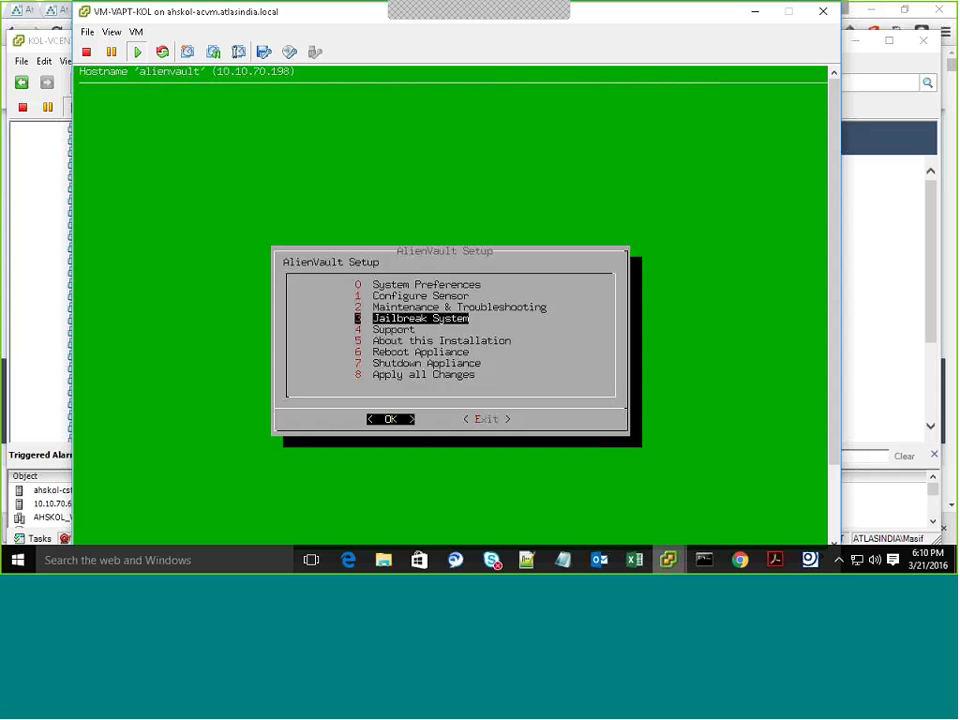
pyautogui.press('Up')
pyautogui.press('Up')
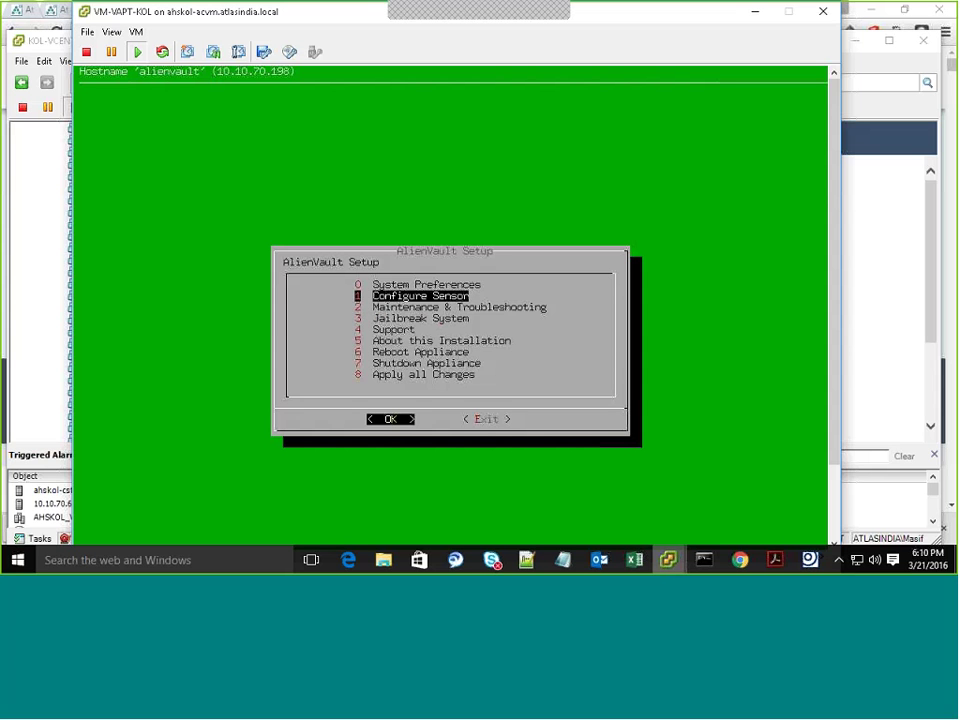
pyautogui.press('Up')
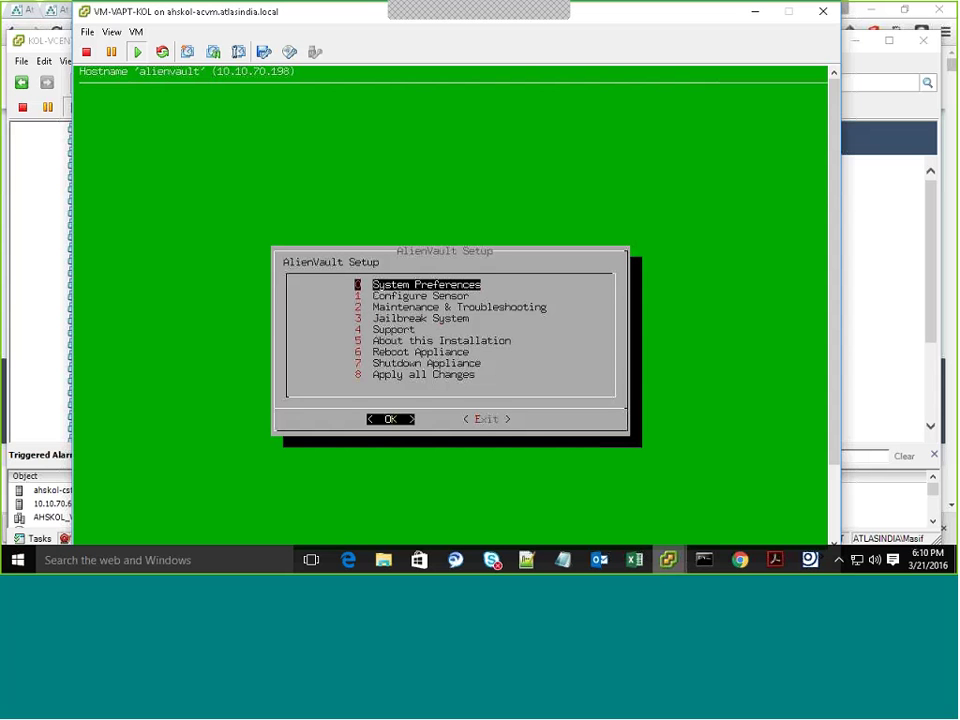
# Review System Preferences' network, hostname and password options, then go back to the main menu
pyautogui.press('Return')
pyautogui.press('Down')
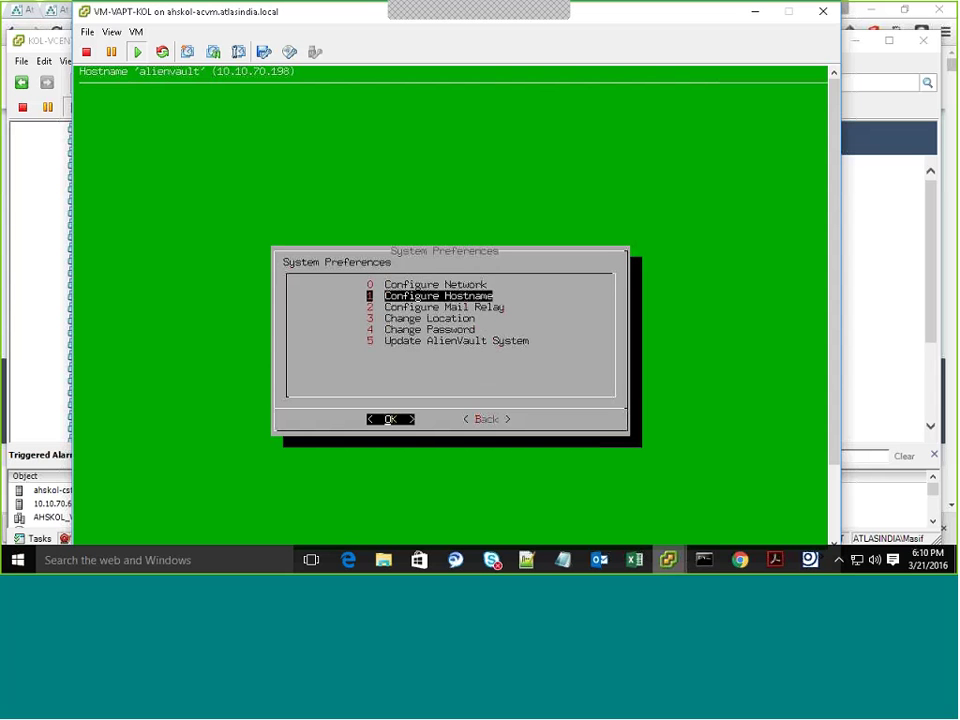
pyautogui.press('Up')
pyautogui.press('Down')
pyautogui.press('Down')
pyautogui.press('Down')
pyautogui.press('Down')
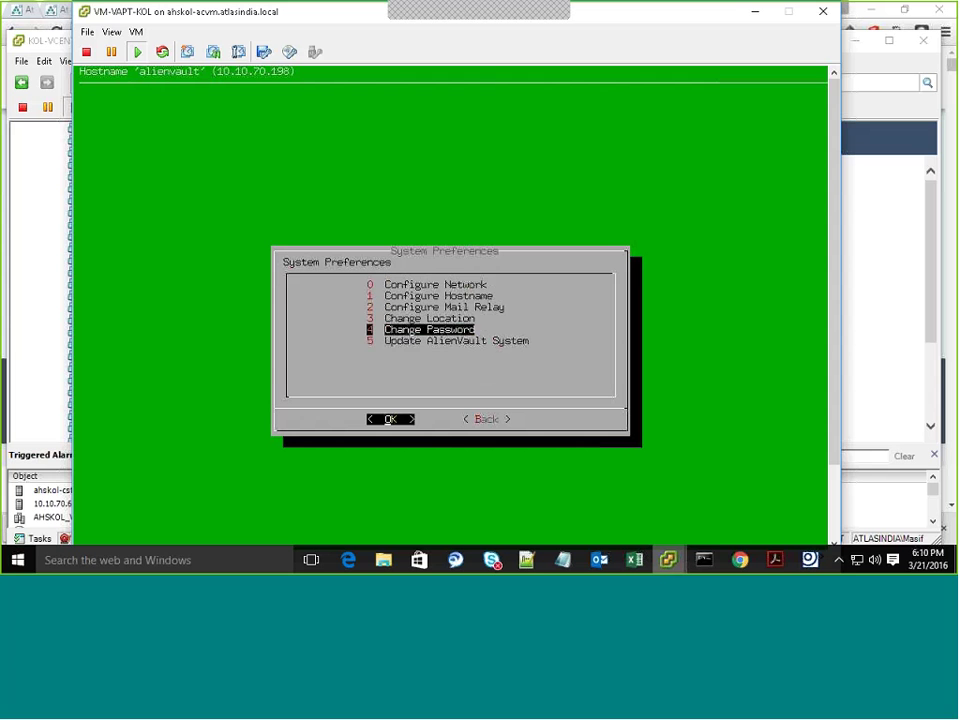
pyautogui.press('Down')
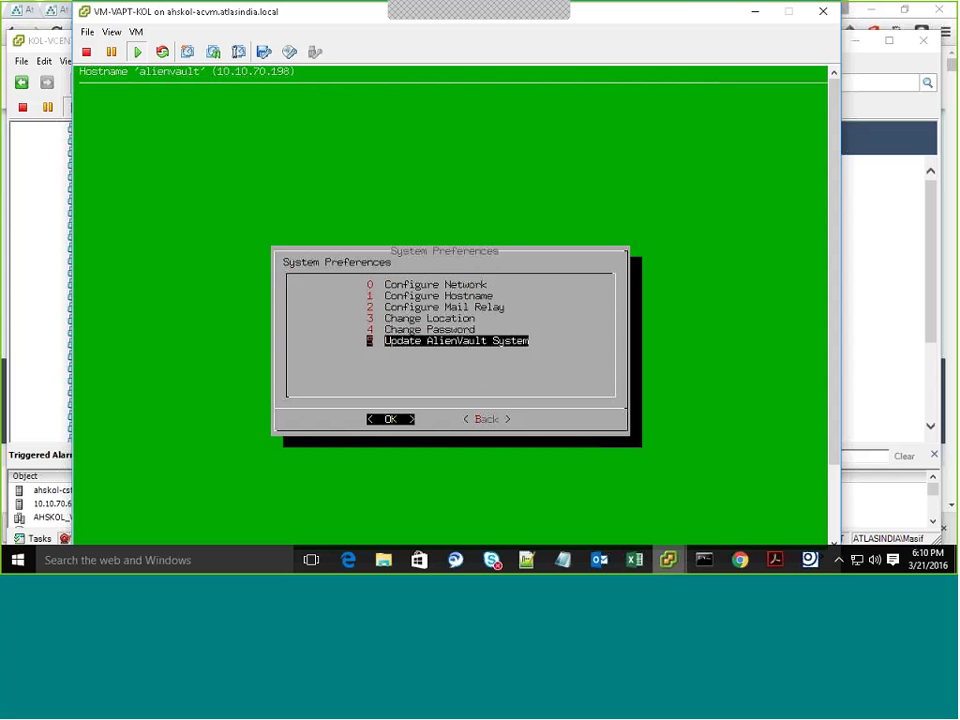
pyautogui.press('Tab')
pyautogui.press('Return')
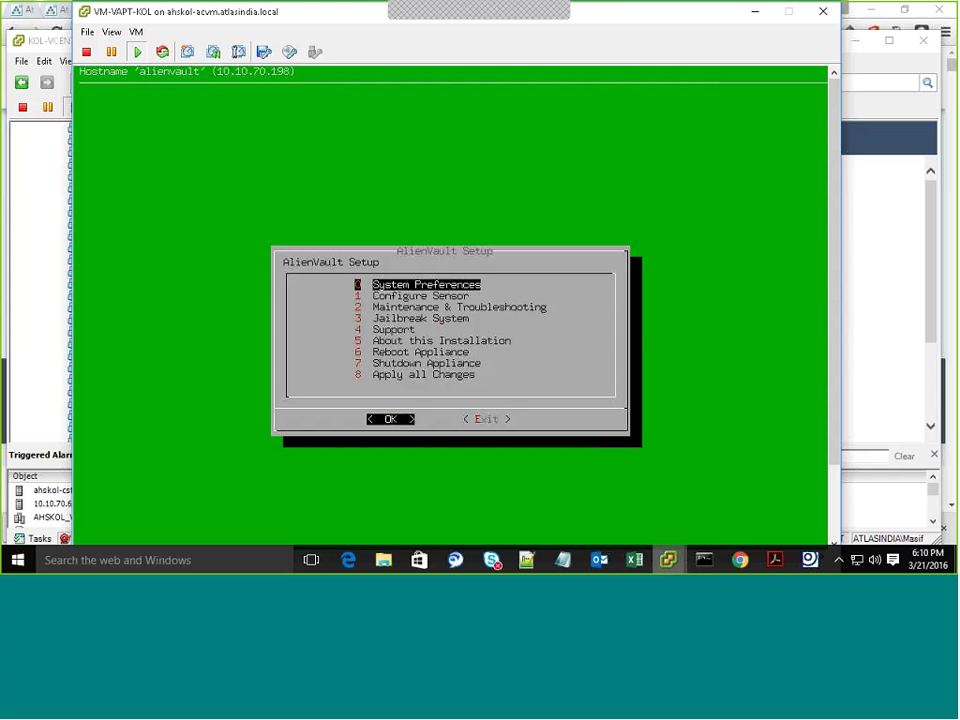
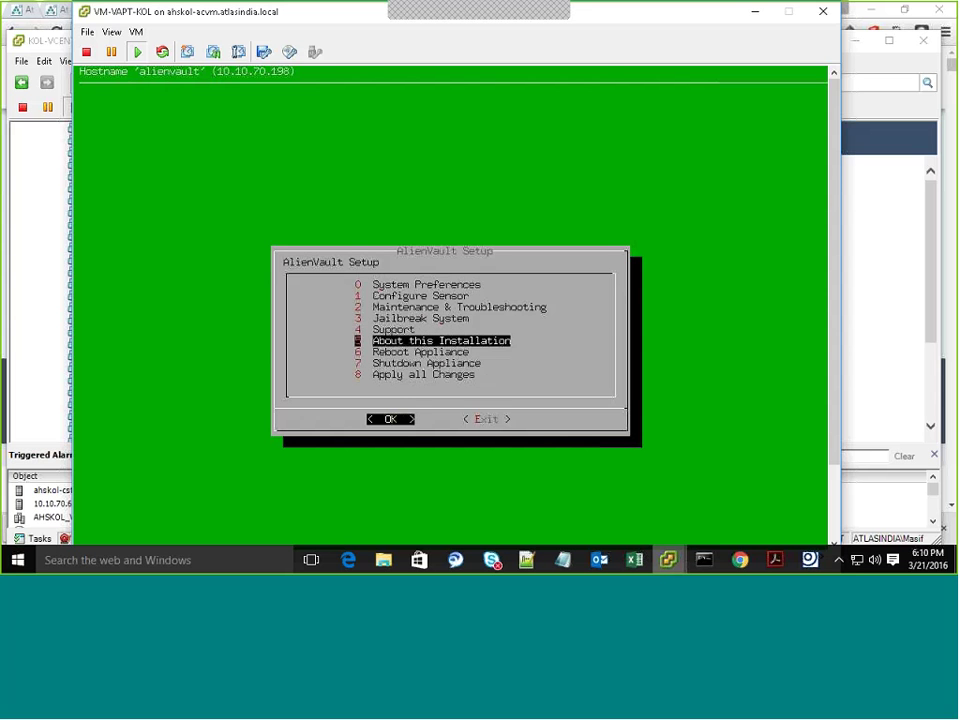
# Step through the lower setup entries, exit to the login prompt and minimise the console
pyautogui.press('Tab')
pyautogui.press('Return')
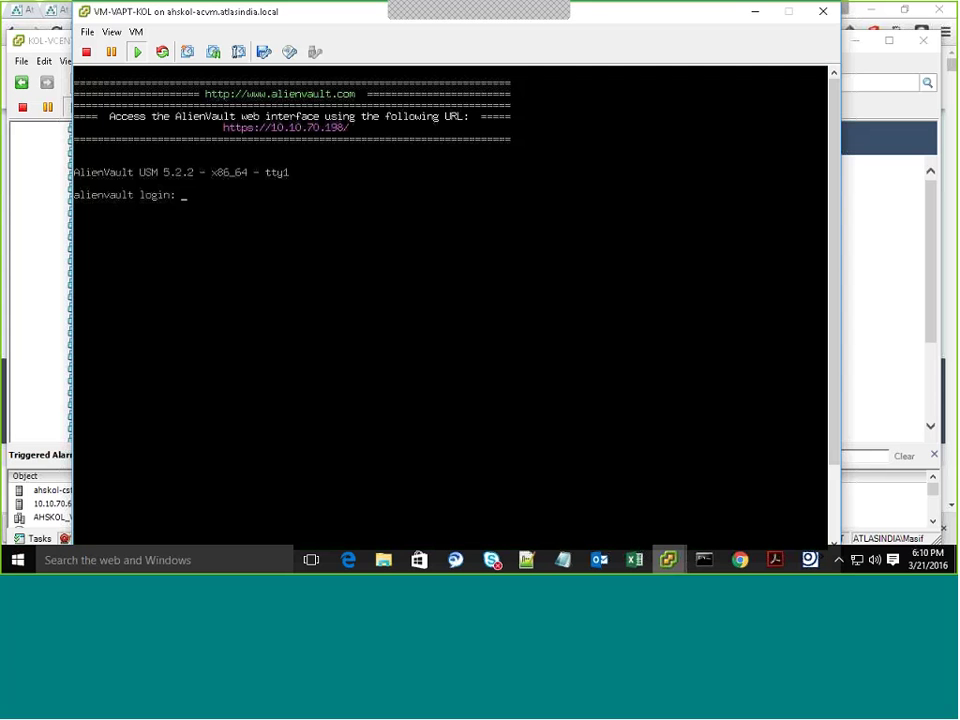
pyautogui.click(755, 11)
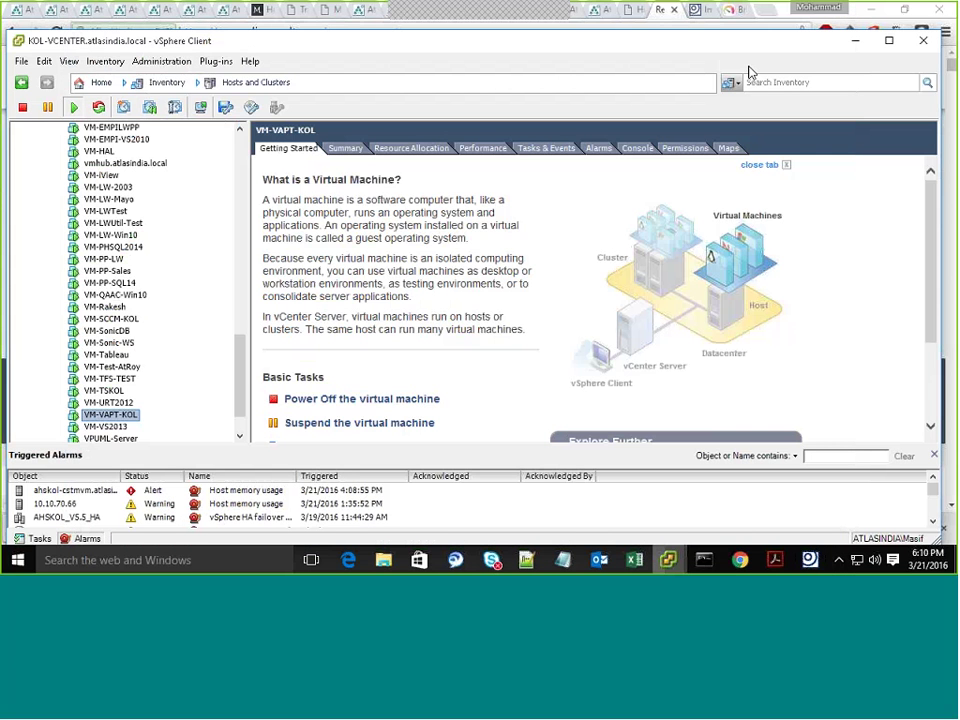
# Load the ossim.atlasindia.local login page in a new Chrome tab
pyautogui.click(856, 41)
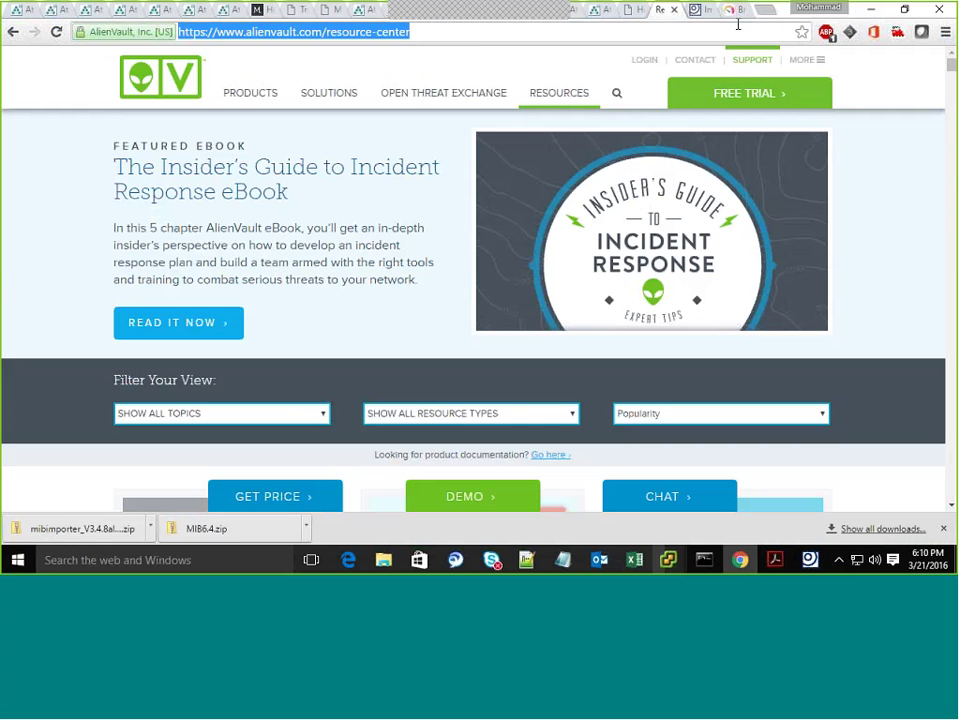
pyautogui.hotkey('ctrl', 't')
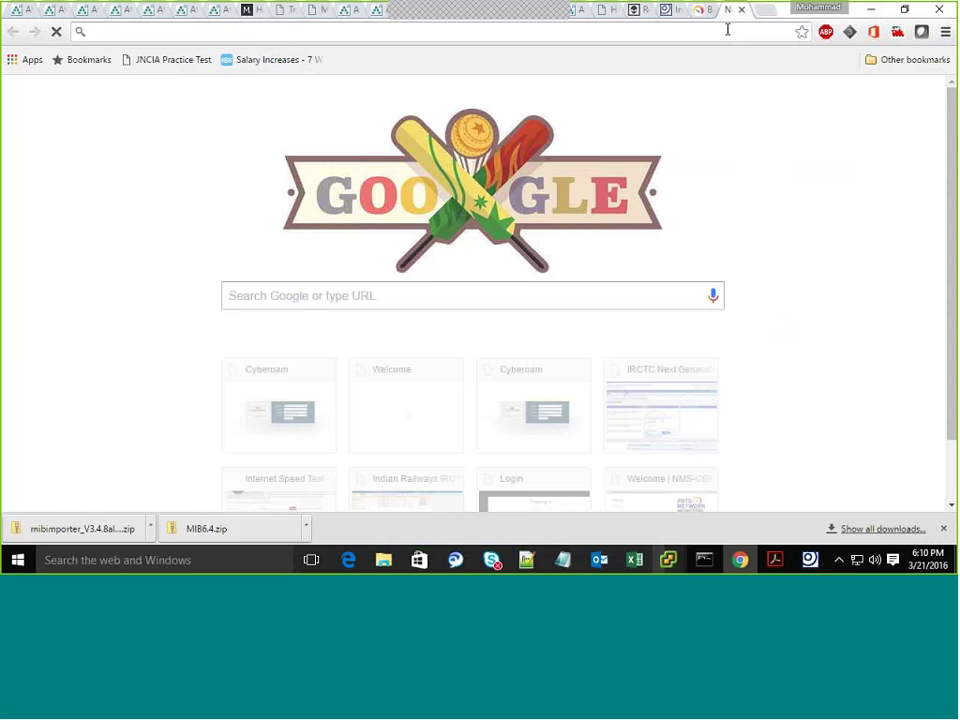
pyautogui.write('ossim.atlasindia.local')
pyautogui.press('Return')
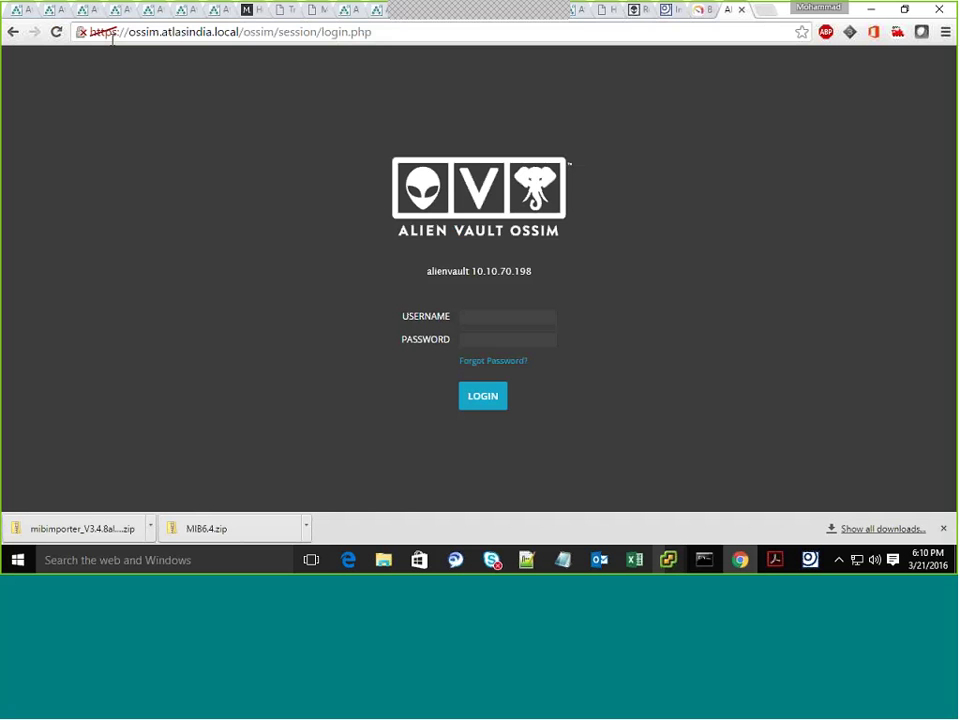
# Log in to the OSSIM web console as admin with the account password
pyautogui.click(491, 315)
pyautogui.write('a')
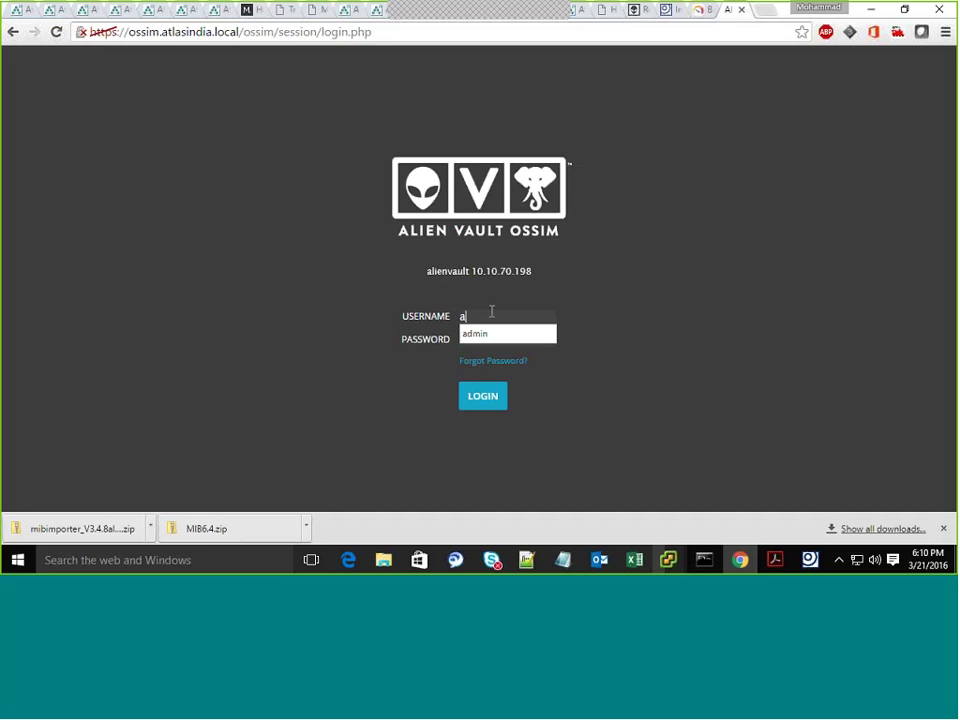
pyautogui.write('dmin')
pyautogui.press('Tab')
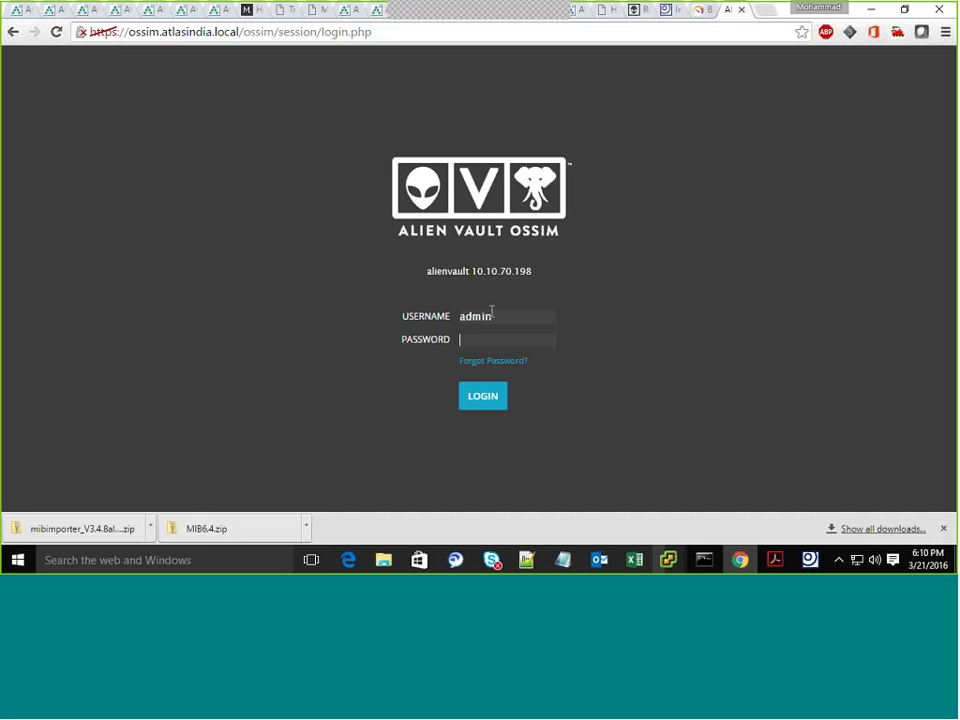
pyautogui.write('••••••••')
pyautogui.press('Return')
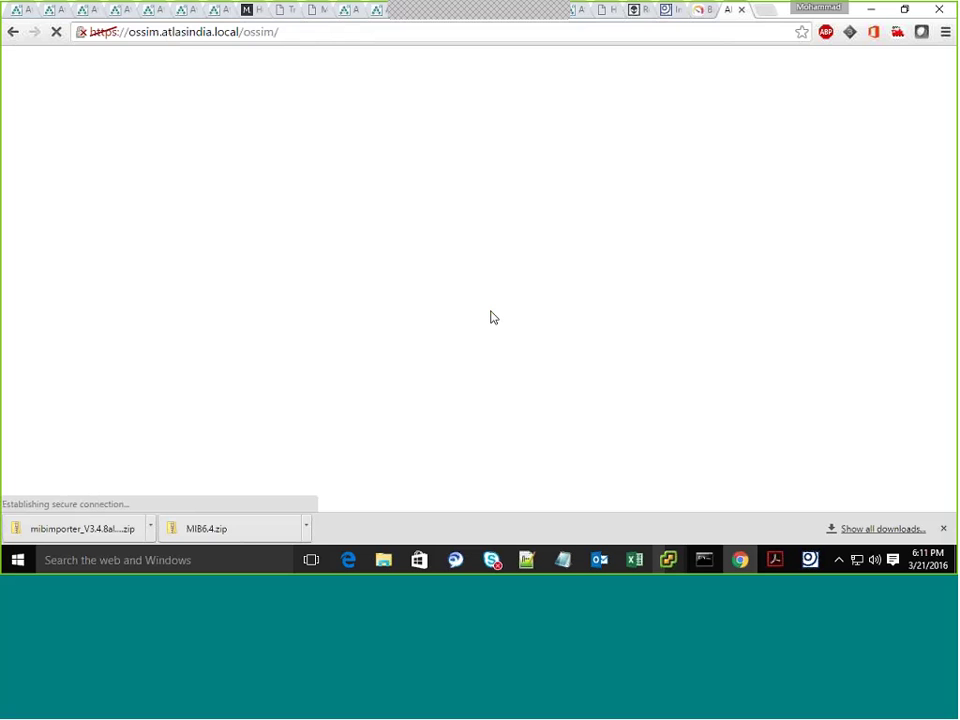
# Search Google for 'ossim wiki' in a new tab
pyautogui.click(762, 12)
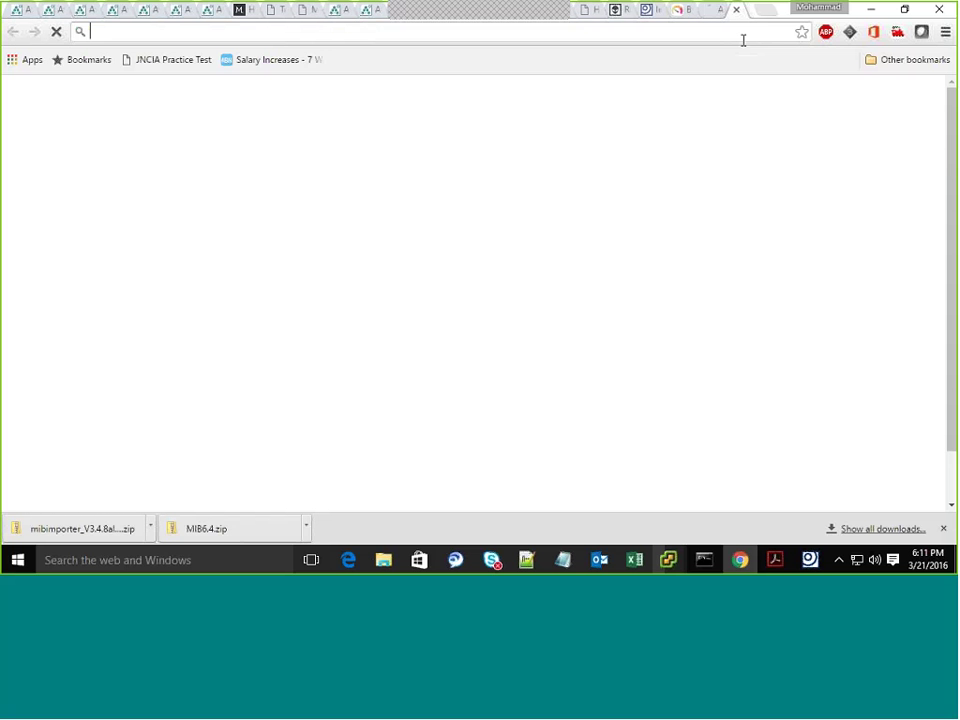
pyautogui.write('s')
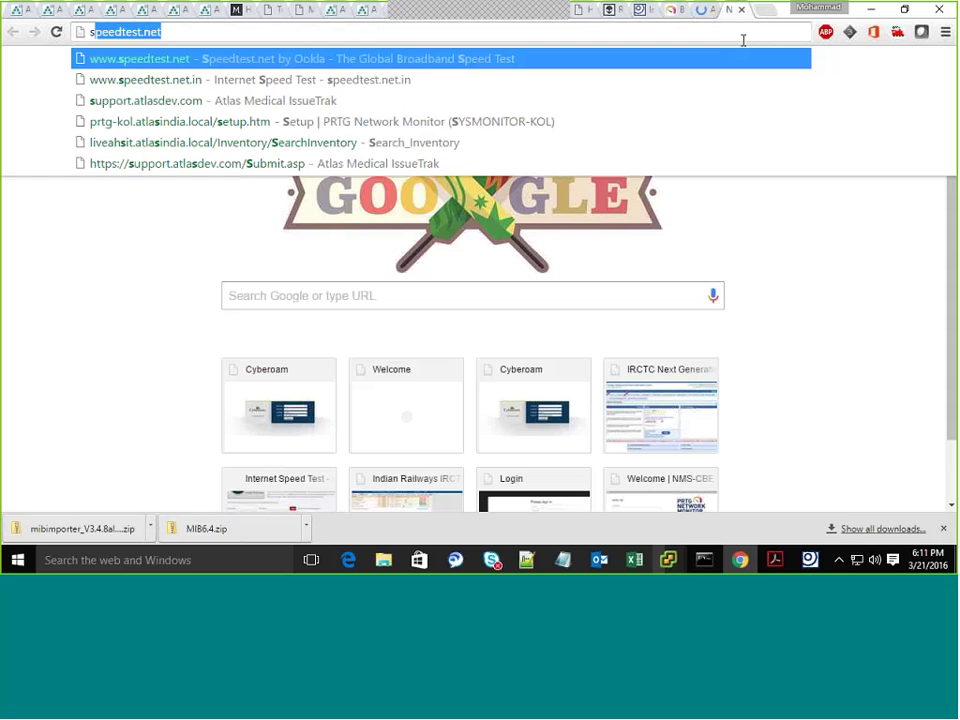
pyautogui.press('BackSpace')
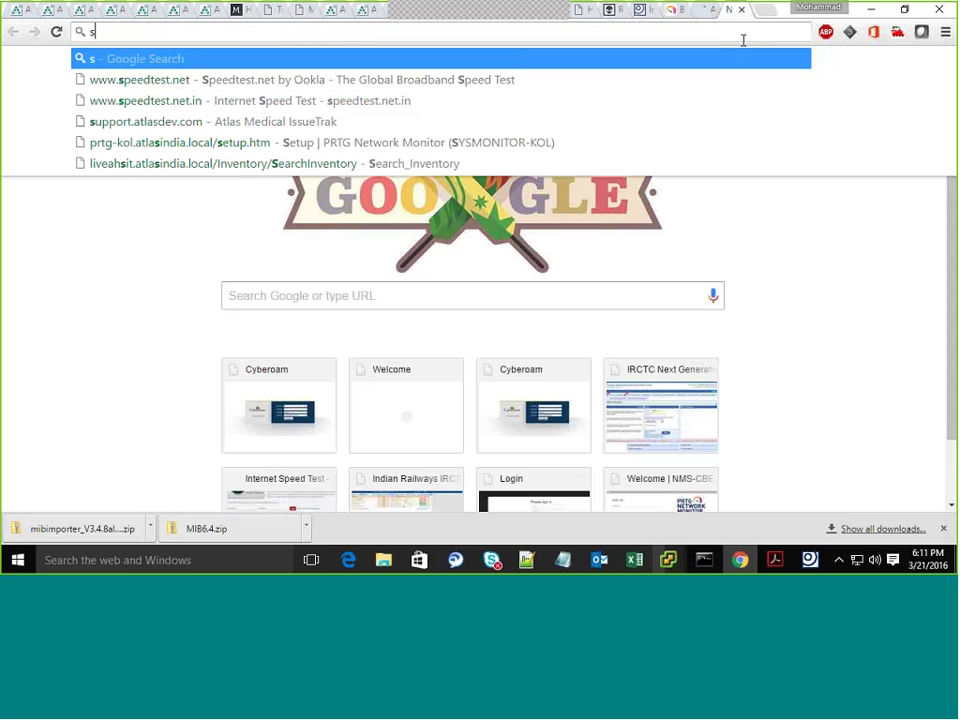
pyautogui.write('o')
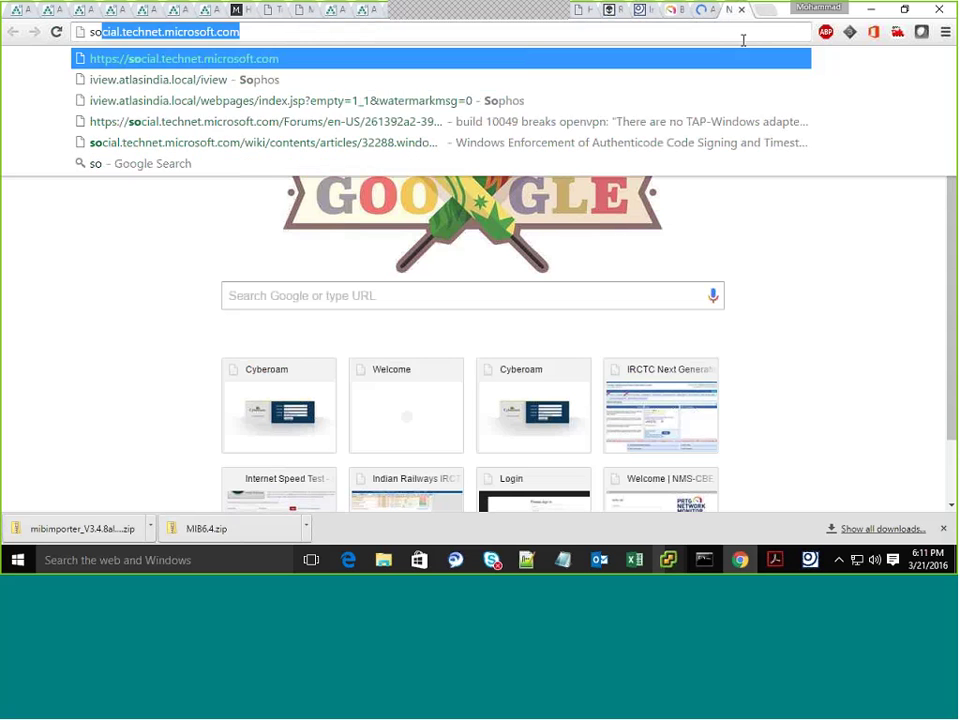
pyautogui.press('BackSpace')
pyautogui.press('BackSpace')
pyautogui.press('BackSpace')
pyautogui.write('ossim wiki')
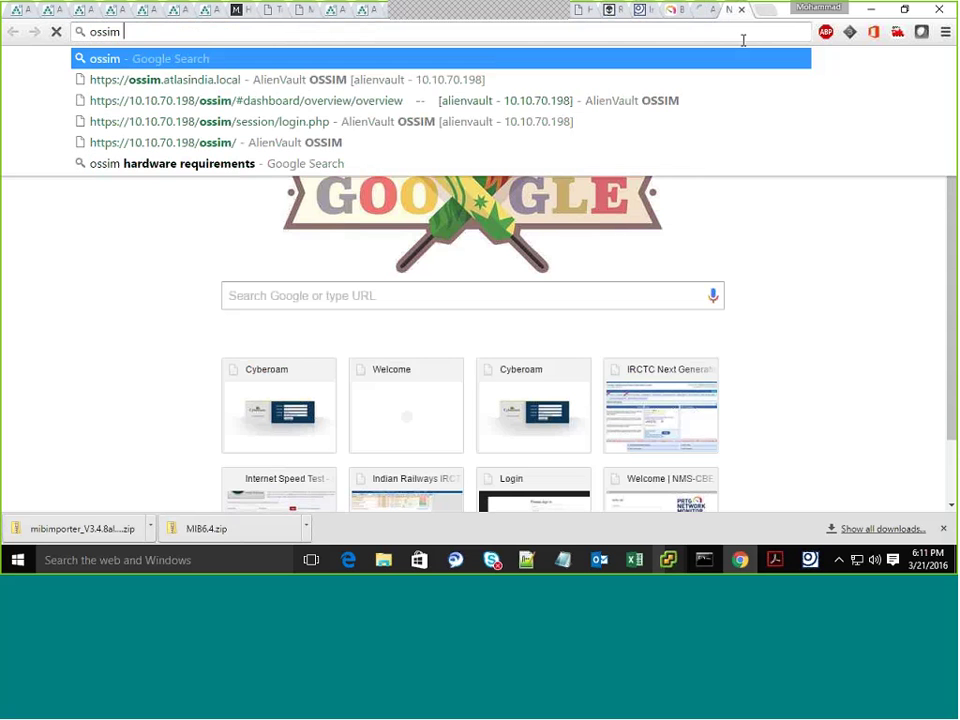
pyautogui.press('Return')
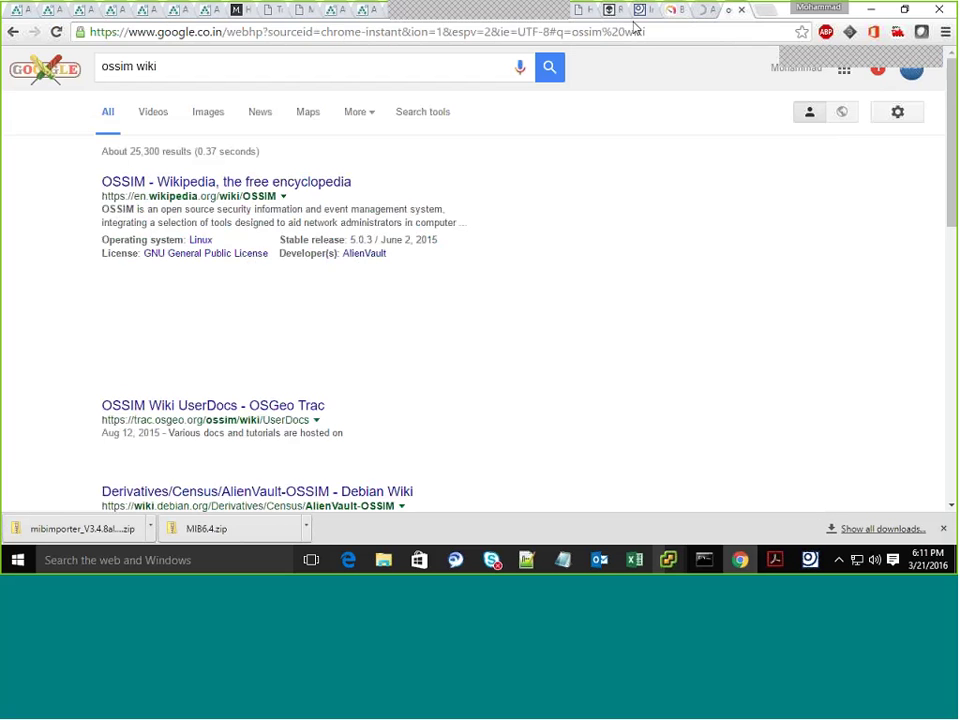
# Bring the AlienVault resource center tab back and select its address
pyautogui.click(609, 10)
pyautogui.click(689, 12)
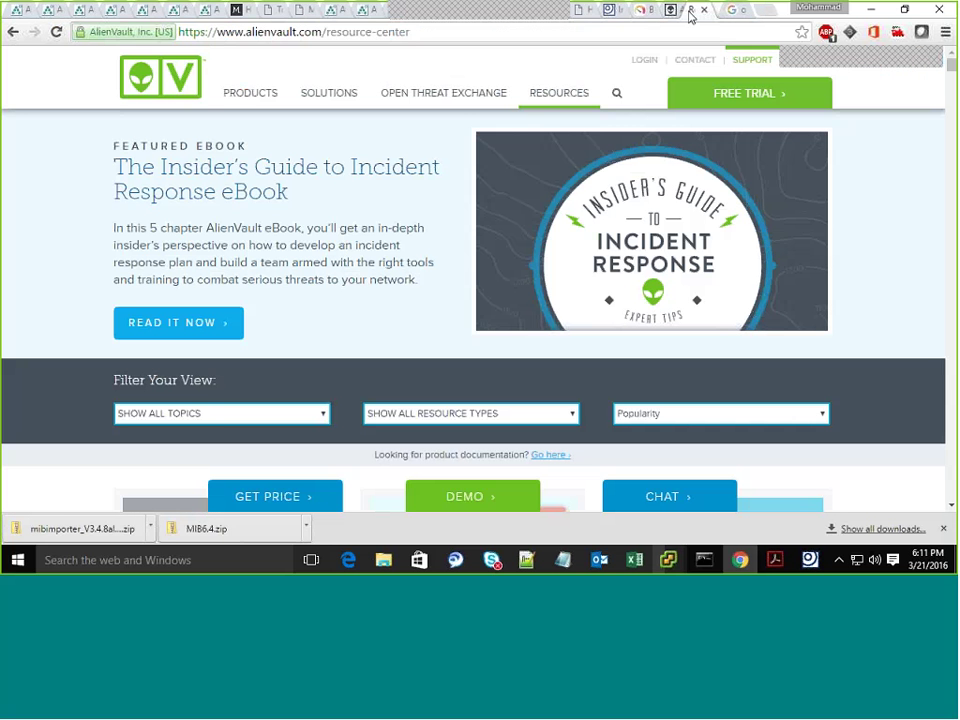
pyautogui.click(374, 32)
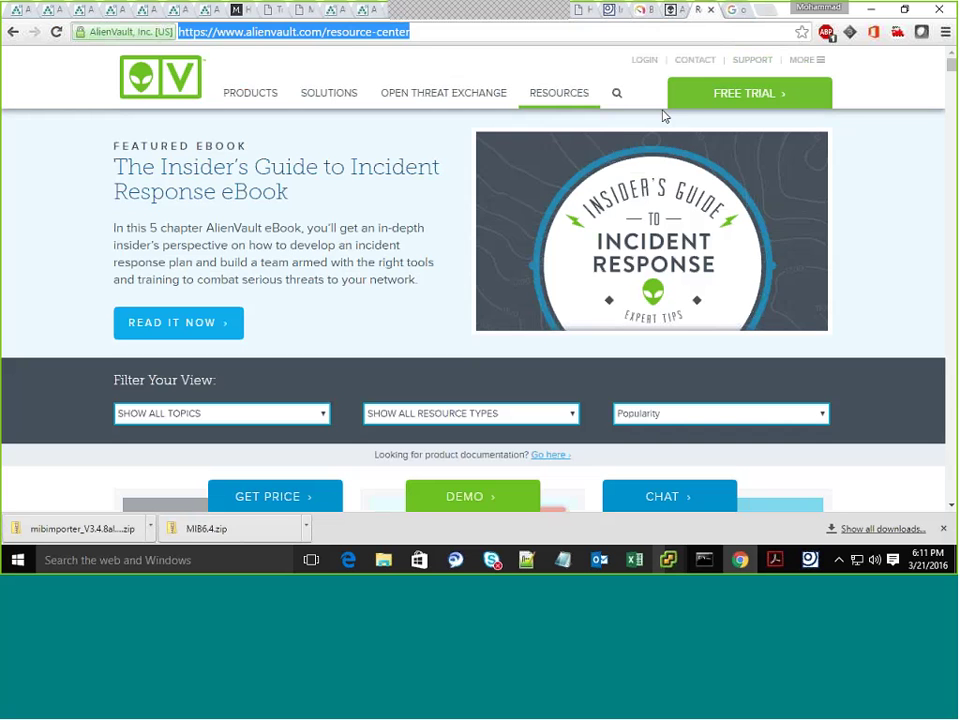
# Open the OSSIM Overview product page and highlight its Open Source SIEM title
pyautogui.click(670, 12)
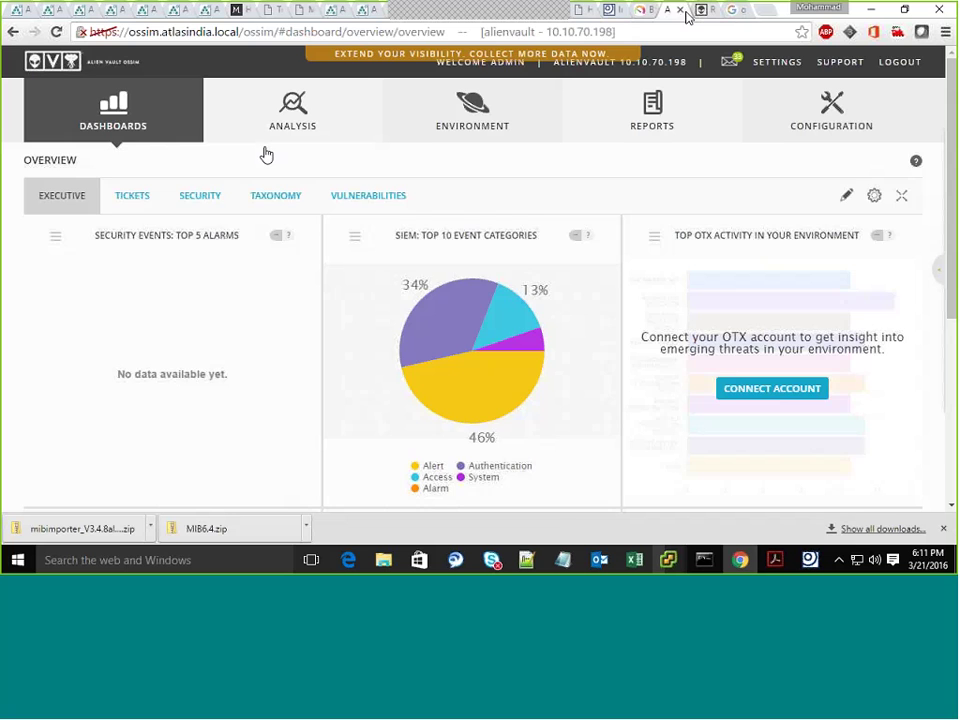
pyautogui.click(688, 12)
pyautogui.click(405, 260)
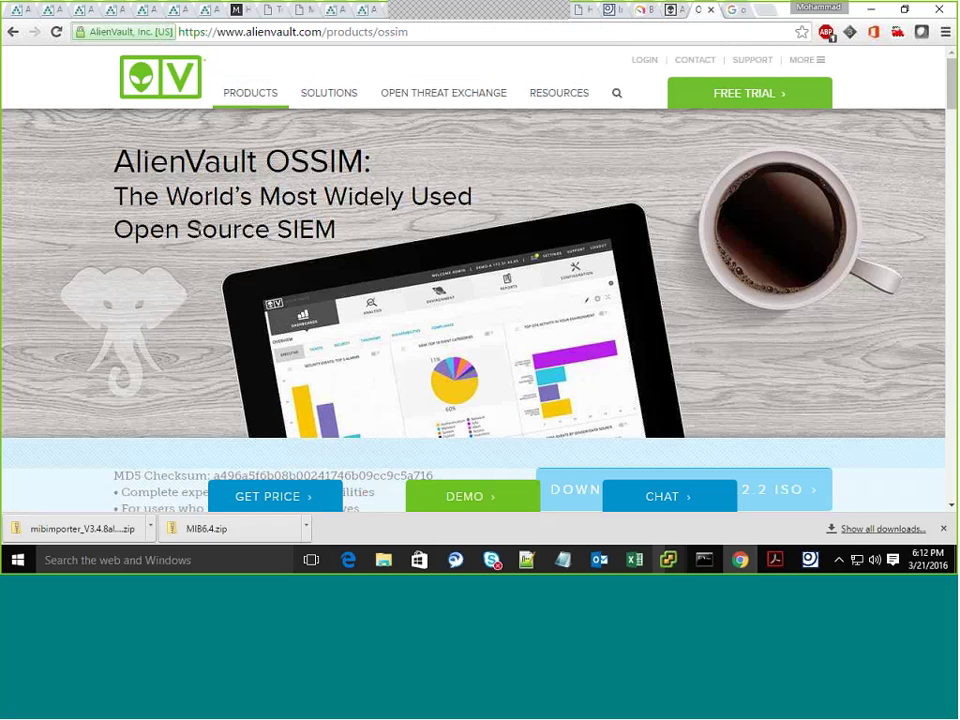
pyautogui.moveTo(113, 229); pyautogui.dragTo(338, 230)
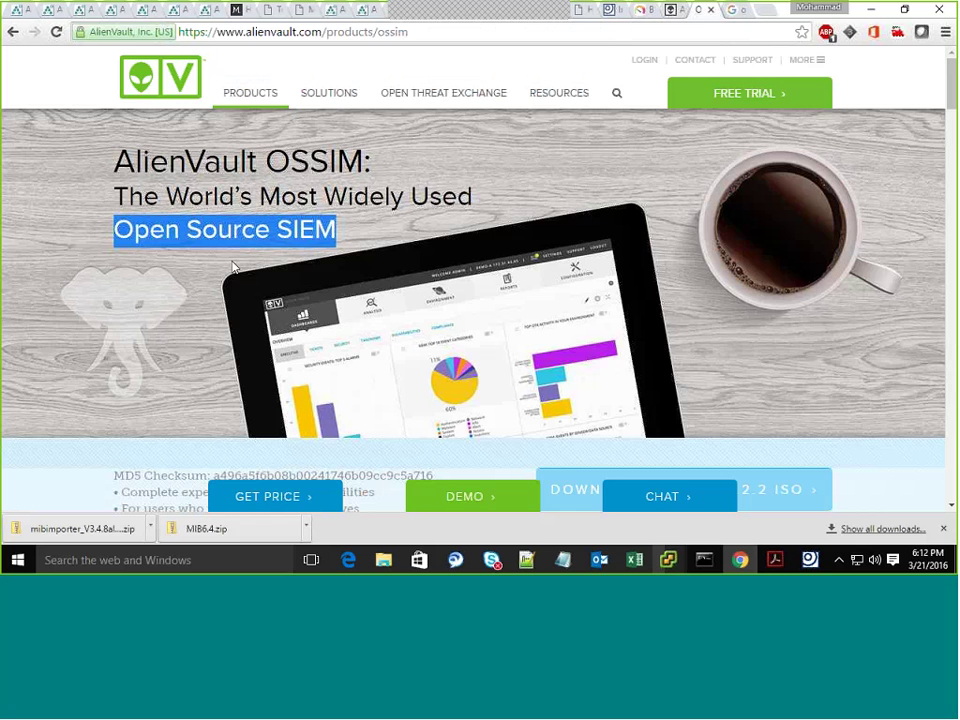
# Read down the overview through the OSSIM vs USM comparison to the footer
pyautogui.scroll(-1, 232, 267)
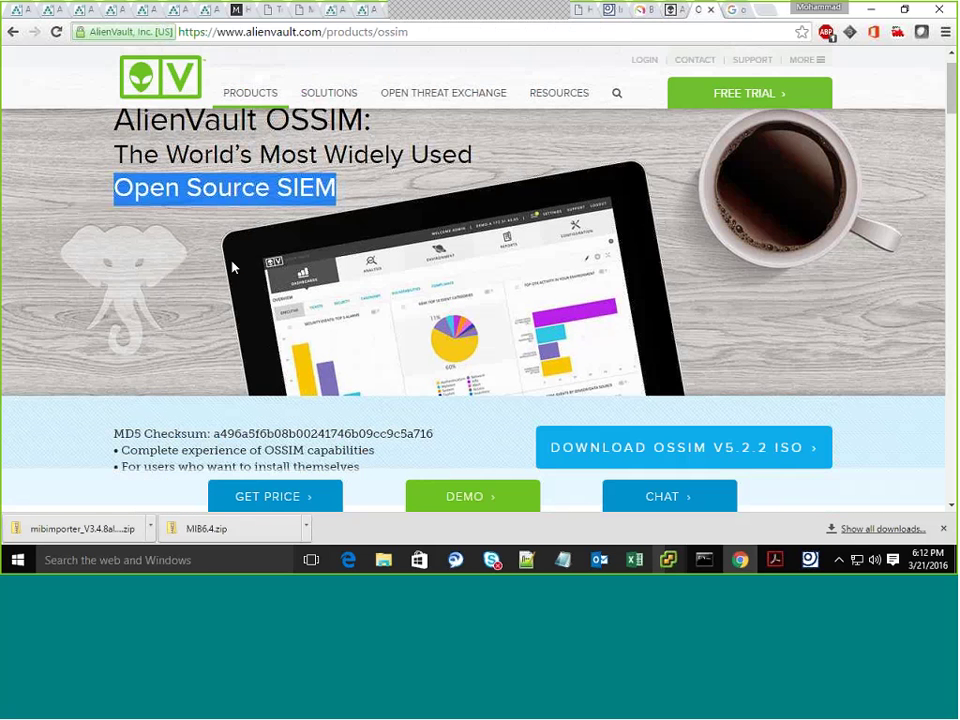
pyautogui.scroll(-1, 232, 267)
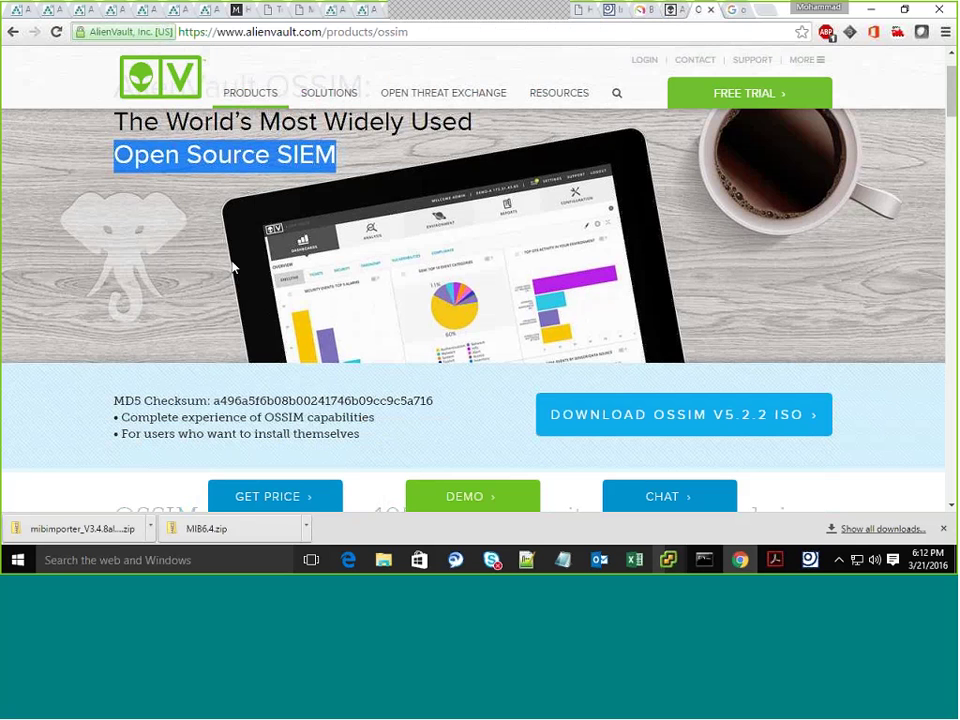
pyautogui.scroll(-1, 250, 360)
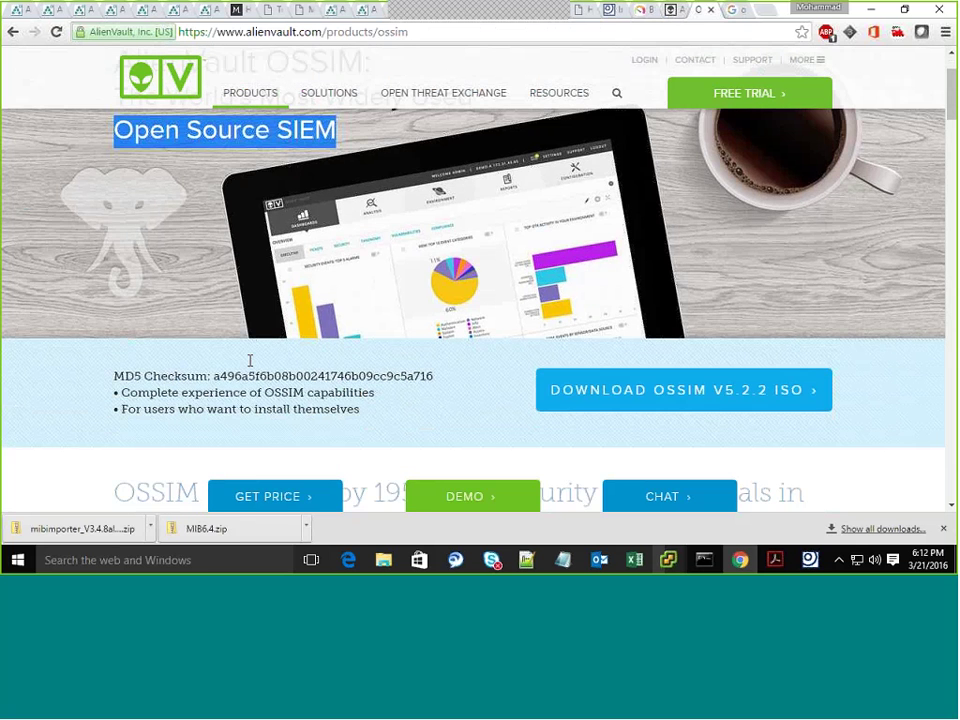
pyautogui.scroll(-5, 250, 360)
pyautogui.scroll(-3, 435, 327)
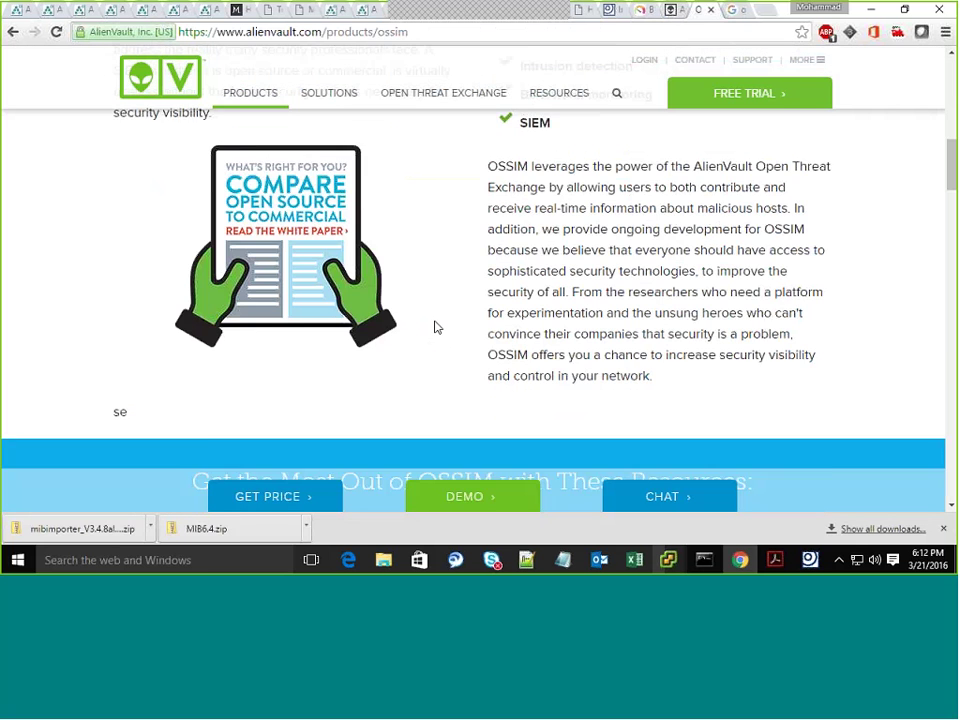
pyautogui.scroll(-2, 435, 327)
pyautogui.scroll(-3, 435, 327)
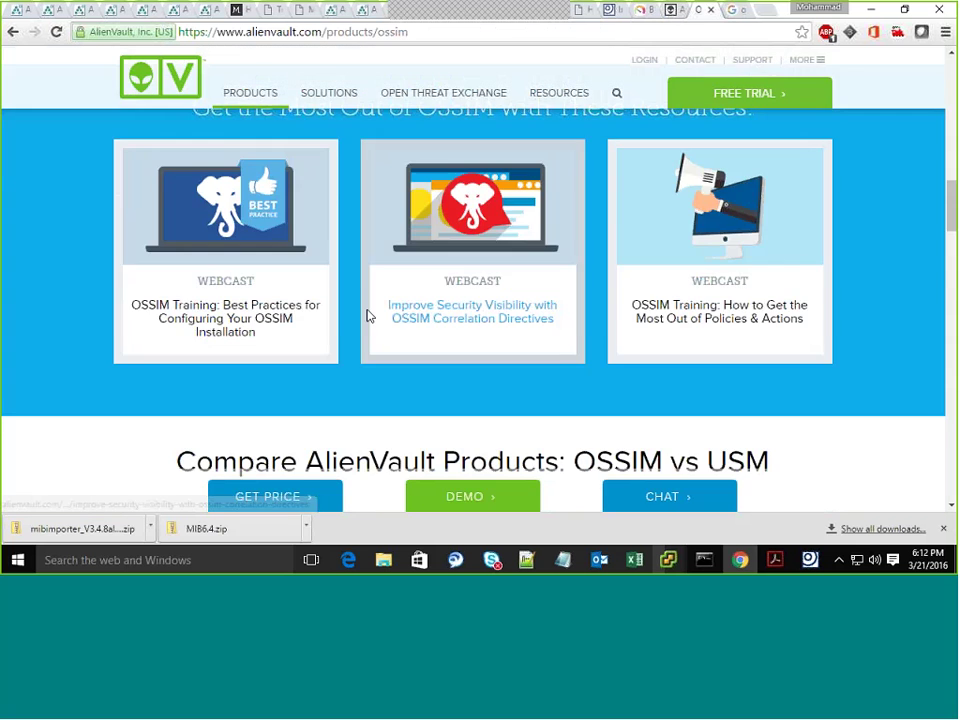
pyautogui.scroll(-3, 367, 316)
pyautogui.scroll(-2, 490, 338)
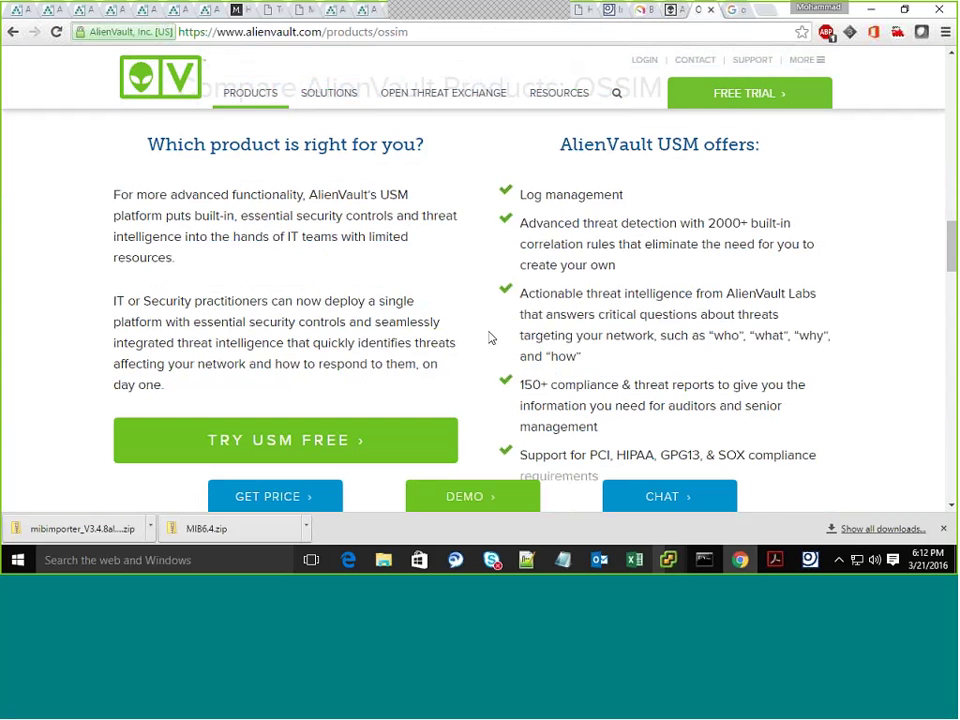
pyautogui.scroll(-2, 490, 338)
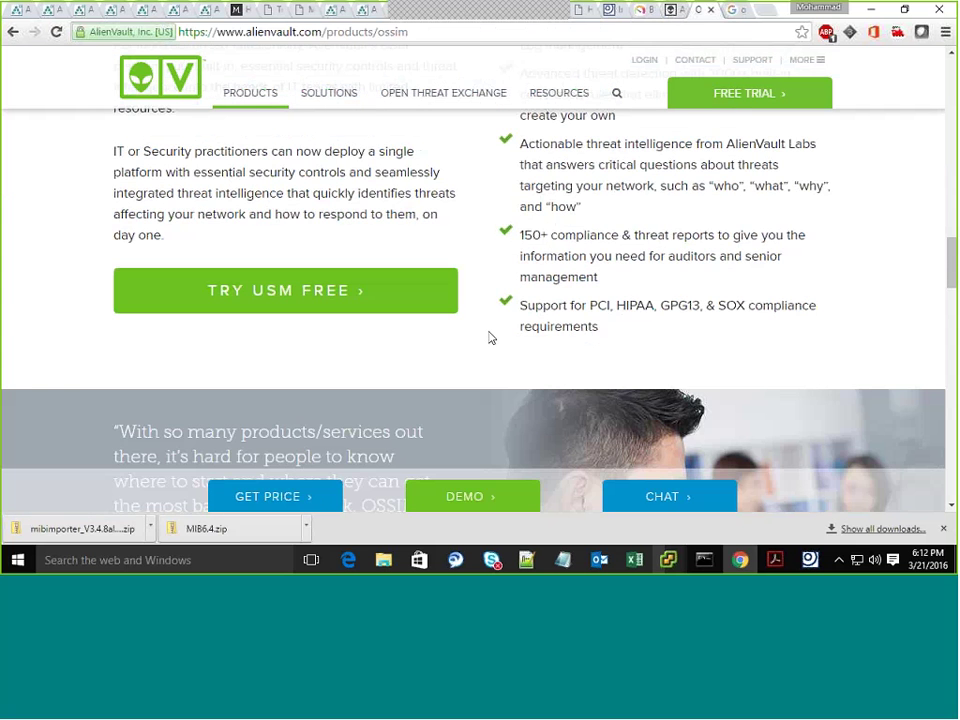
pyautogui.scroll(-6, 349, 332)
pyautogui.scroll(-2, 341, 334)
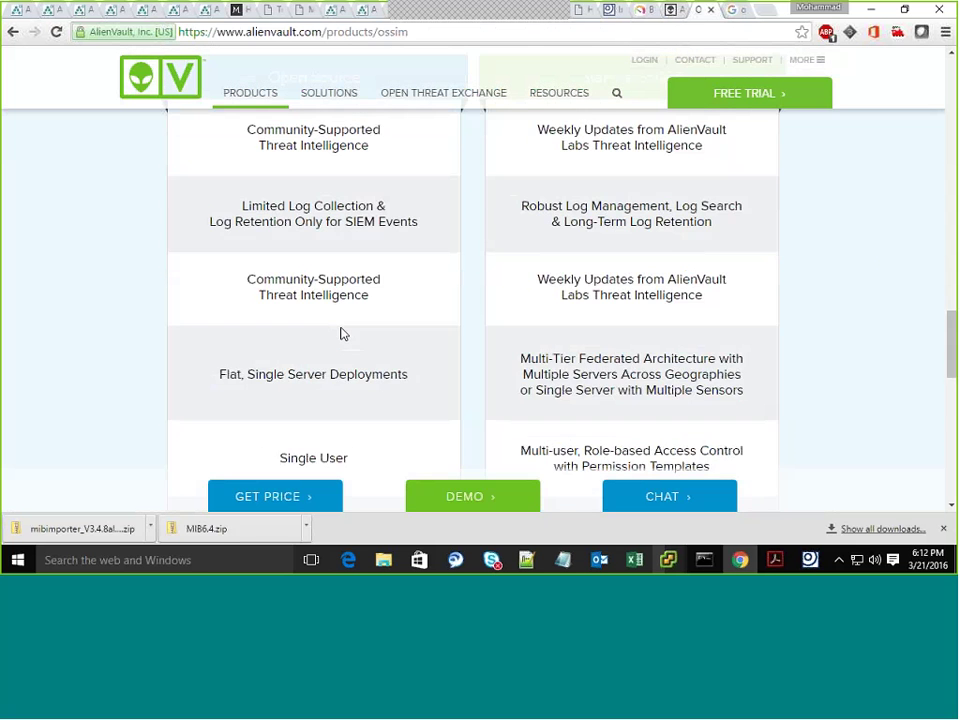
pyautogui.scroll(-7, 341, 334)
pyautogui.scroll(5, 341, 330)
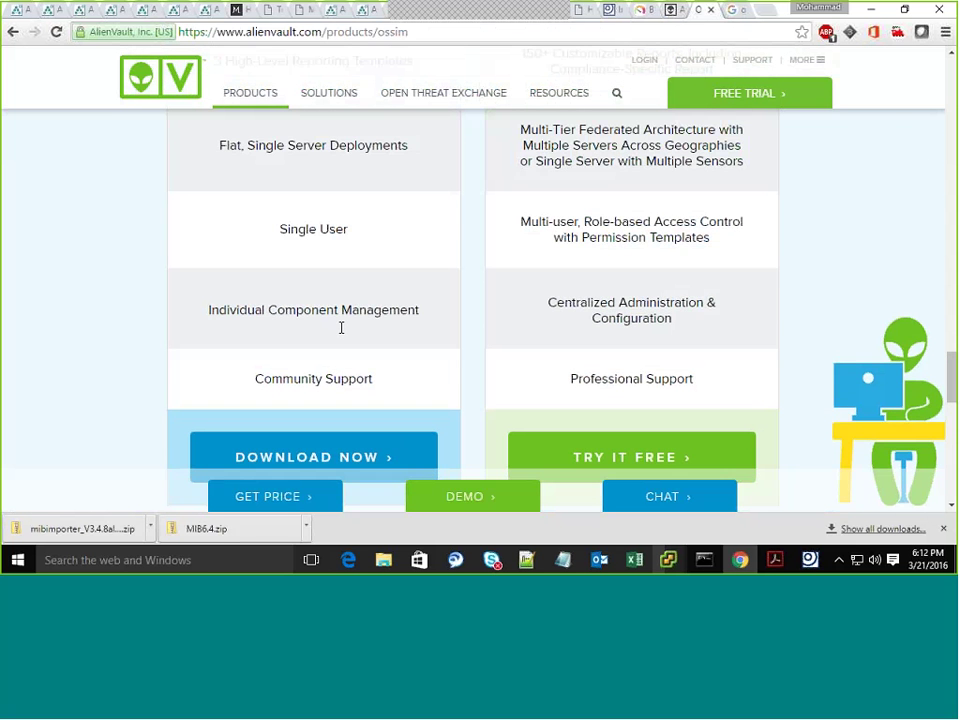
pyautogui.scroll(-2, 341, 327)
pyautogui.scroll(-5, 341, 328)
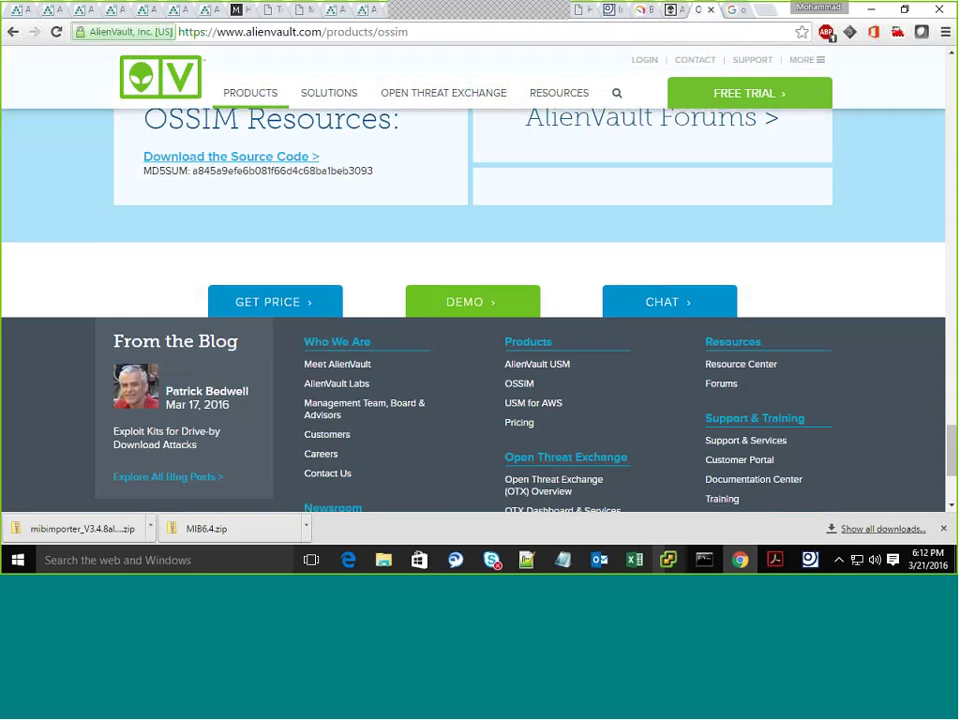
pyautogui.click(738, 10)
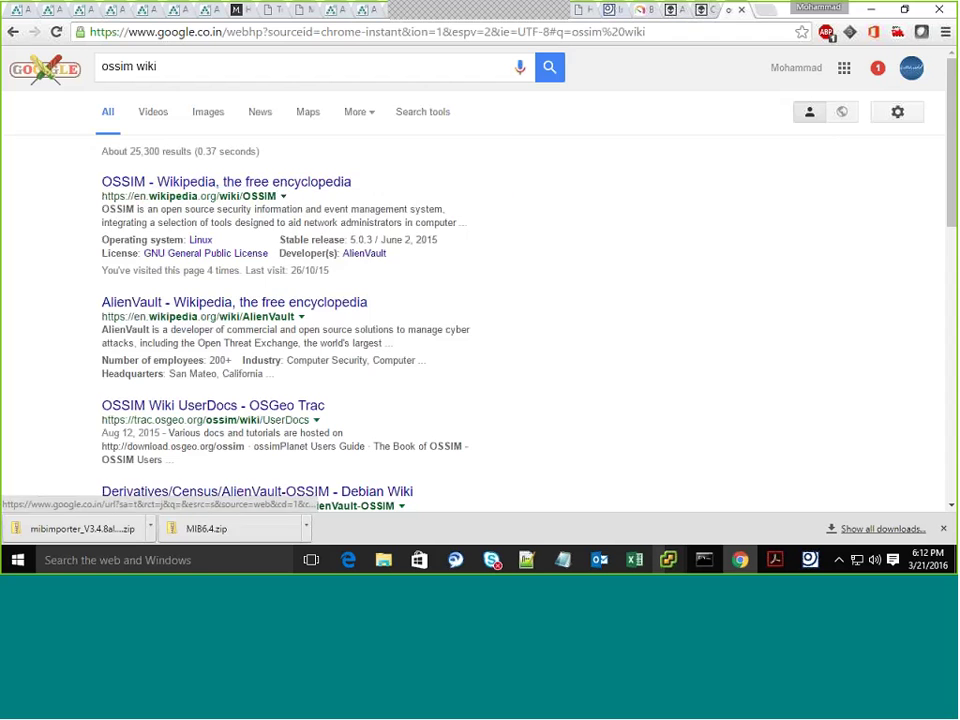
# Open the 'OSSIM - Wikipedia, the free encyclopedia' result
pyautogui.click(283, 183)
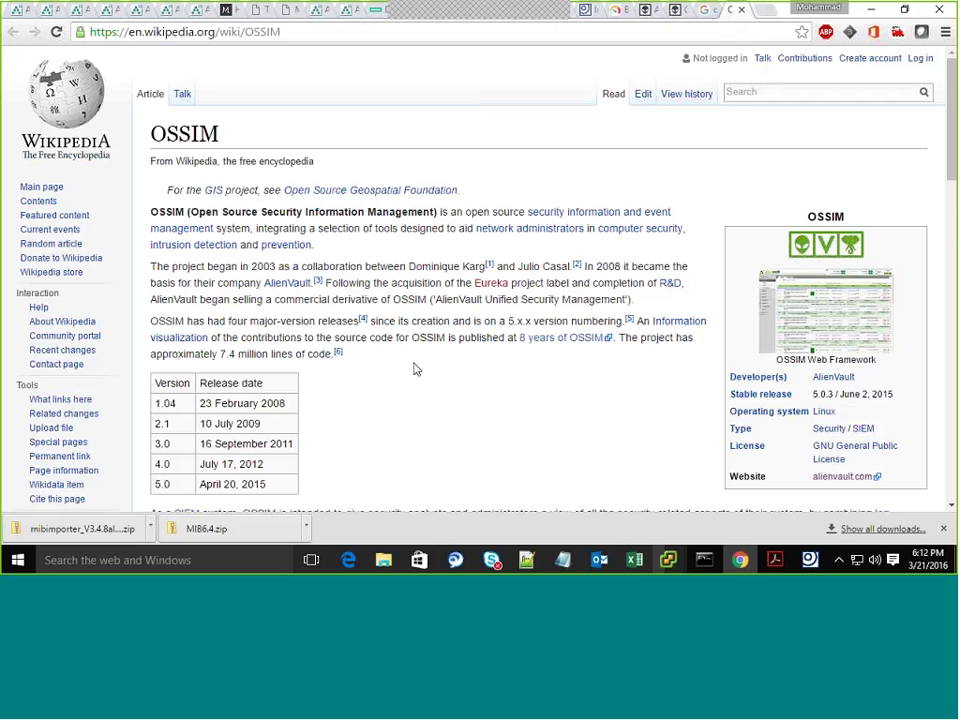
# Scroll to the Components list: PRADS, OpenVAS, Snort, Suricata, Nagios, OSSEC
pyautogui.scroll(-1, 416, 369)
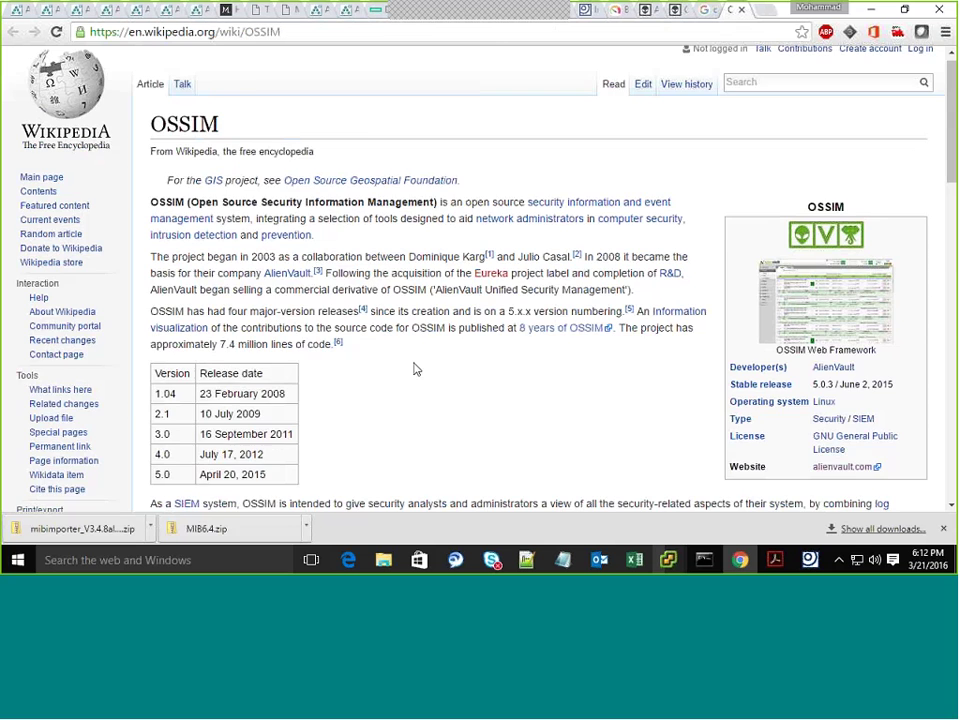
pyautogui.scroll(-5, 416, 369)
pyautogui.scroll(-3, 339, 283)
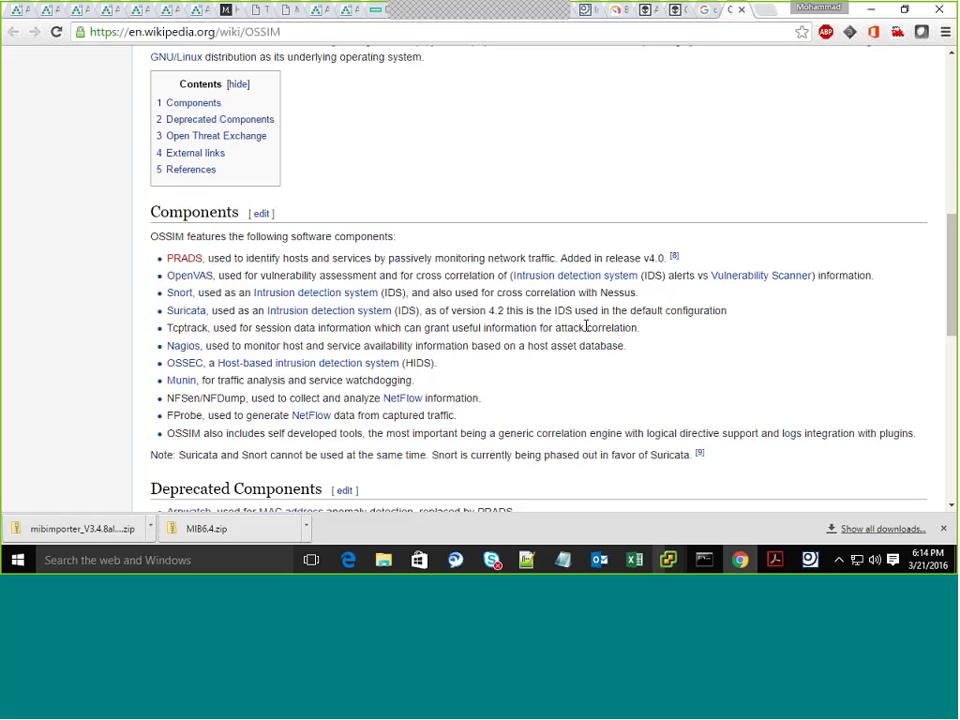
# Highlight, then clear, the Snort and OpenVAS descriptions in the OSSIM Components list
pyautogui.moveTo(198, 293); pyautogui.dragTo(221, 295)
pyautogui.click(167, 283)
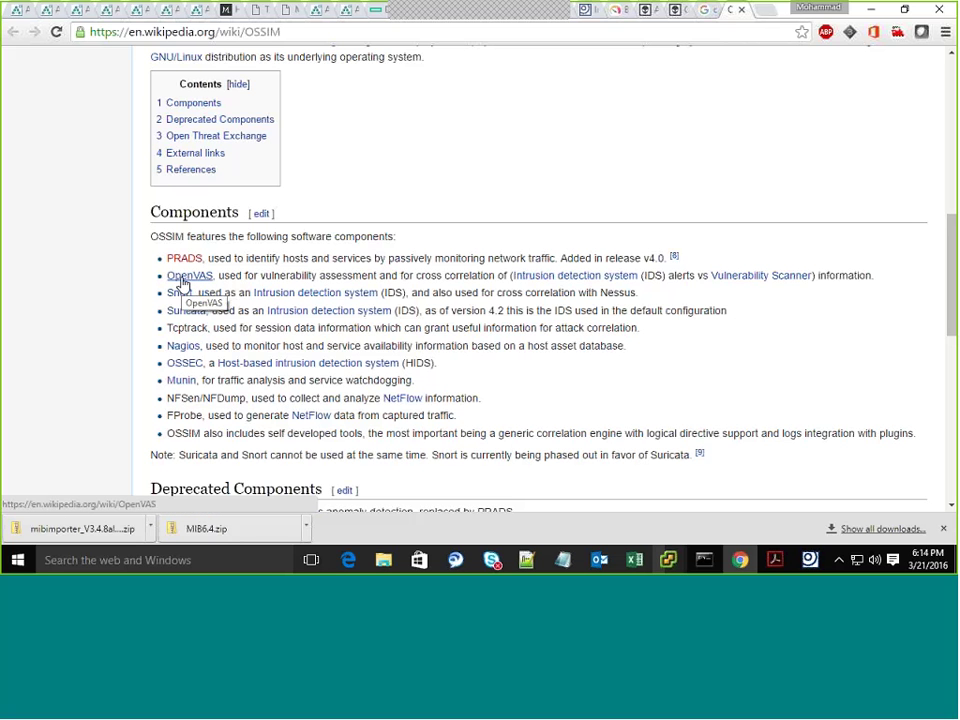
pyautogui.moveTo(223, 275); pyautogui.dragTo(391, 280)
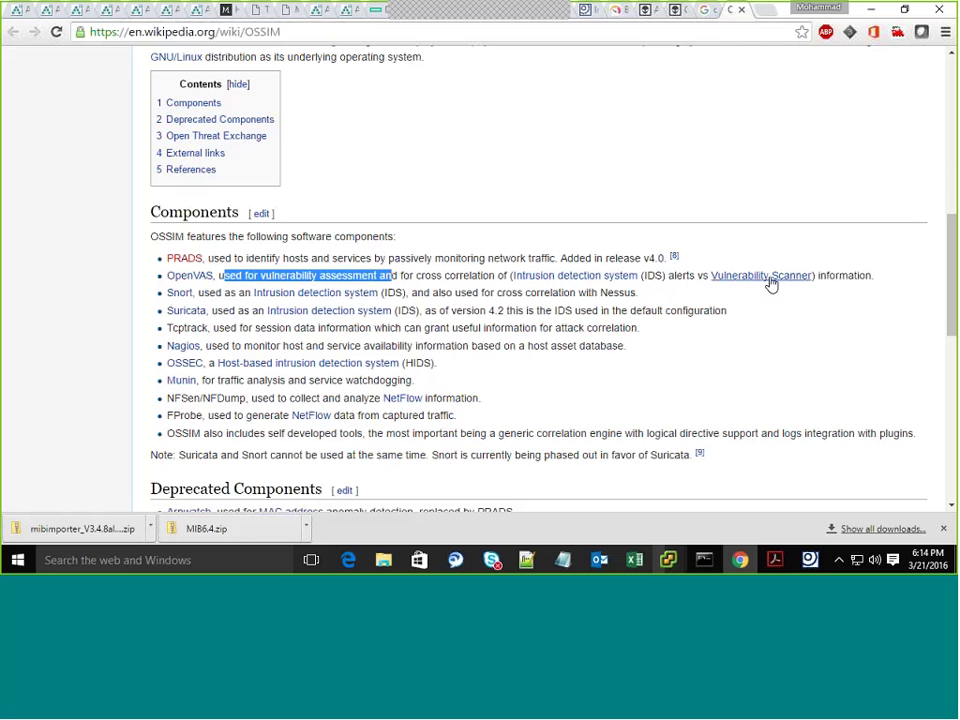
pyautogui.click(30, 291)
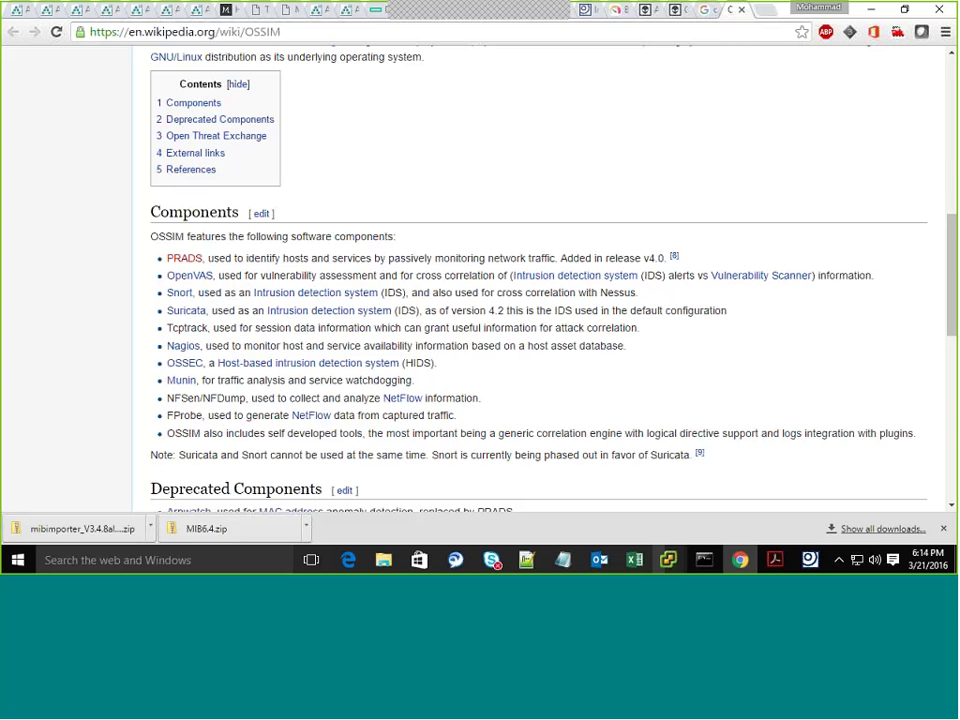
# Select IDS and HIDS, search the article for IDS, and scroll further down the list
pyautogui.doubleClick(393, 292)
pyautogui.hotkey('ctrl', 'f')
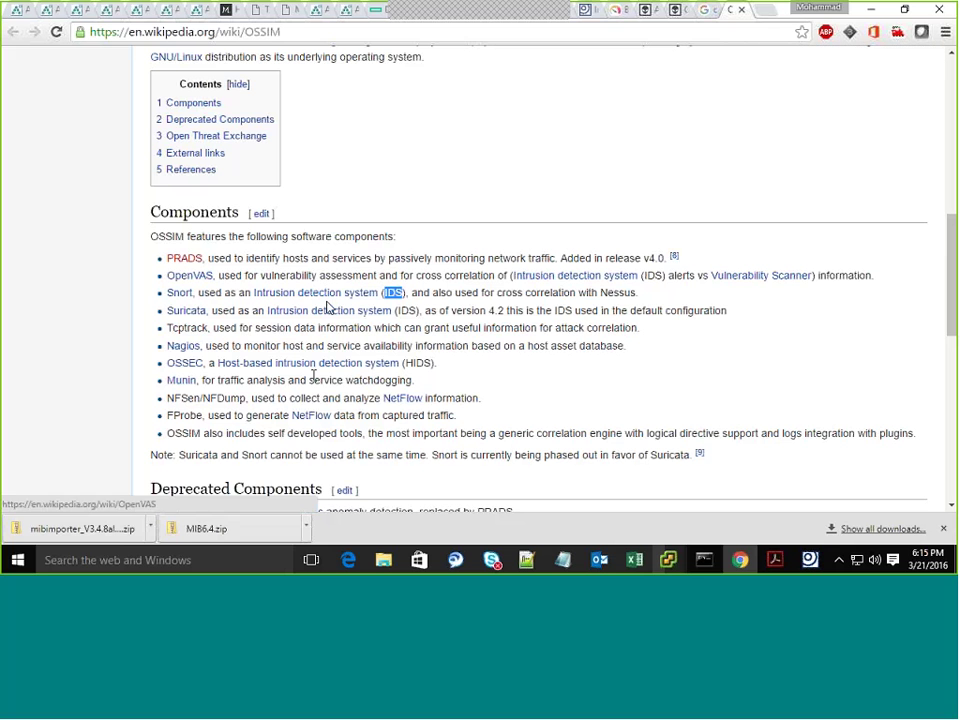
pyautogui.click(406, 362)
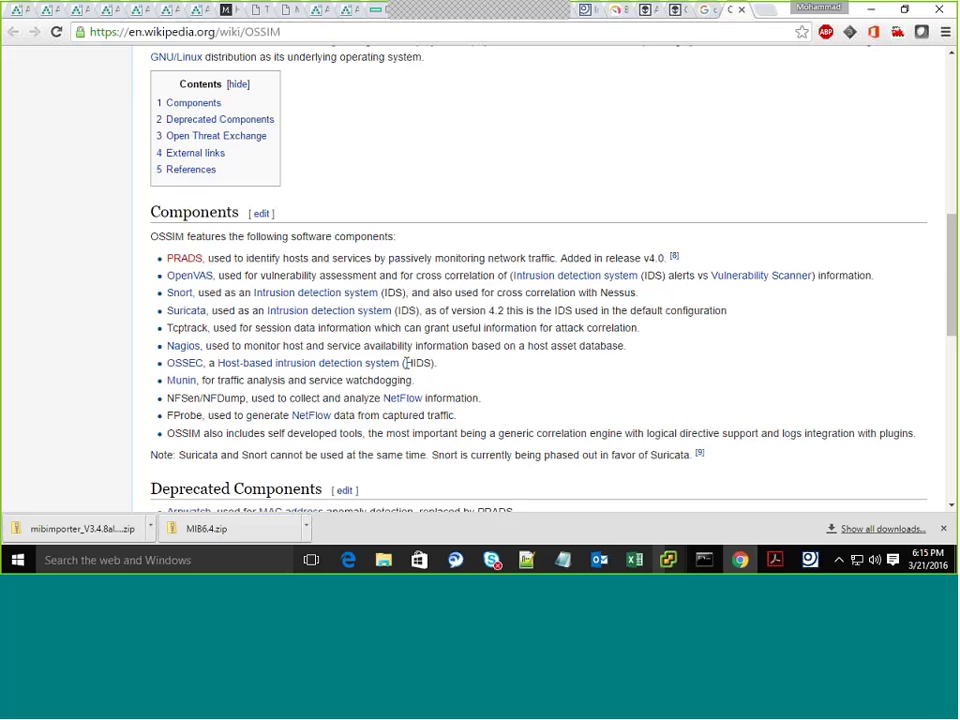
pyautogui.moveTo(406, 362); pyautogui.dragTo(431, 360)
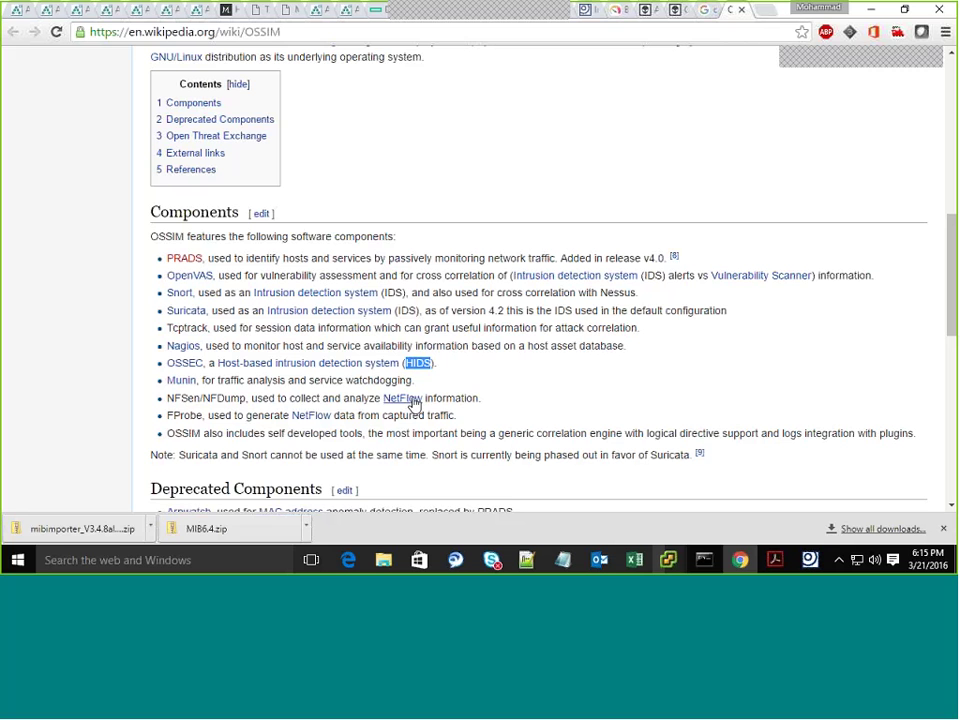
pyautogui.click(480, 398)
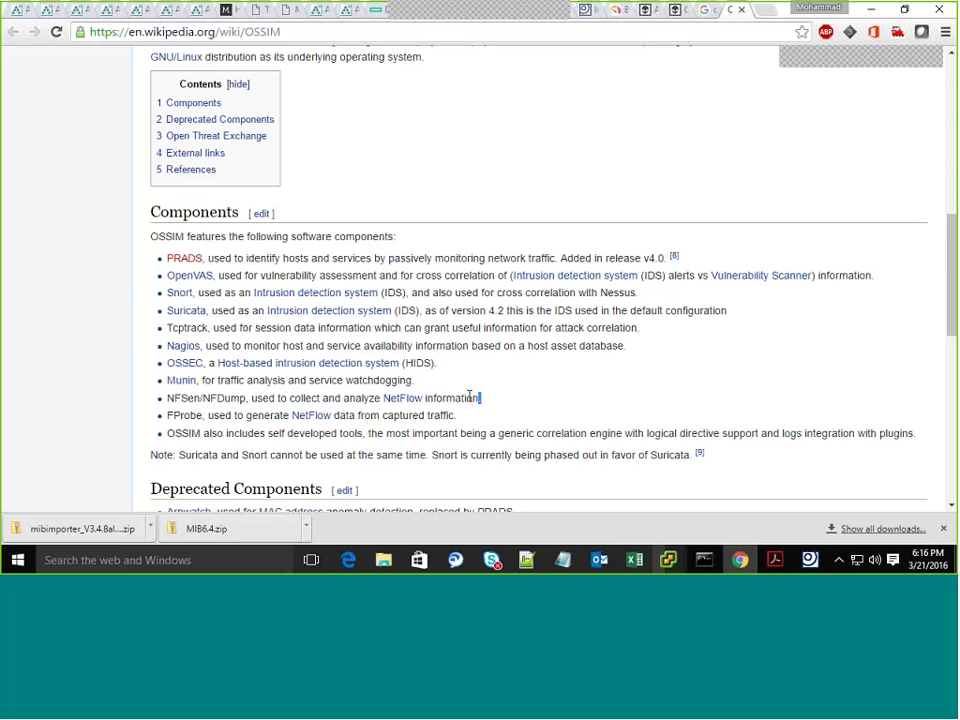
pyautogui.click(487, 404)
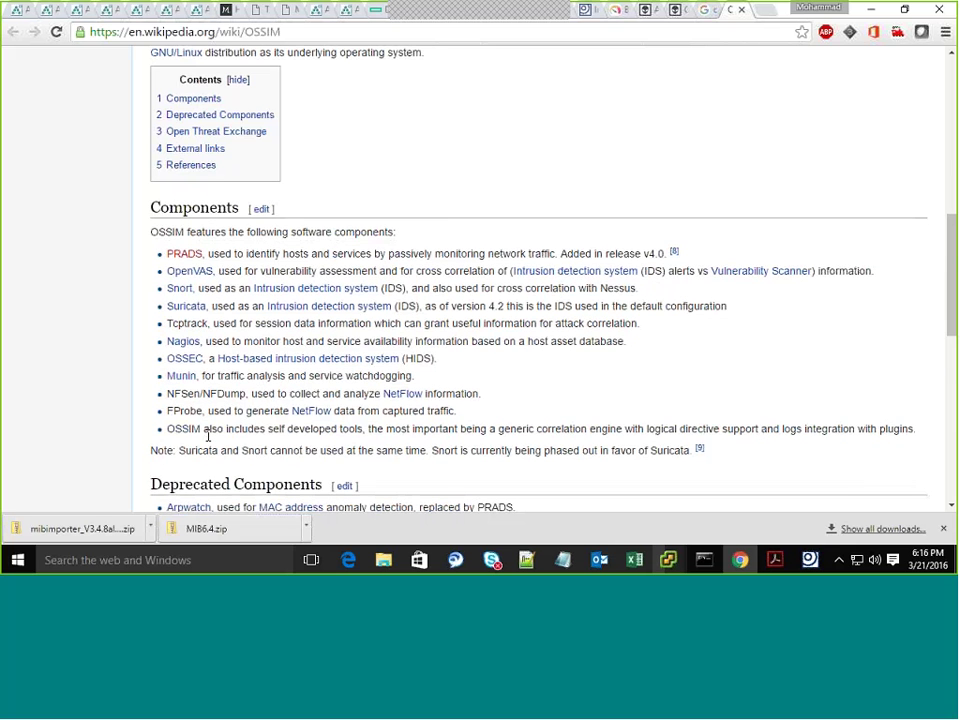
pyautogui.scroll(-3, 686, 334)
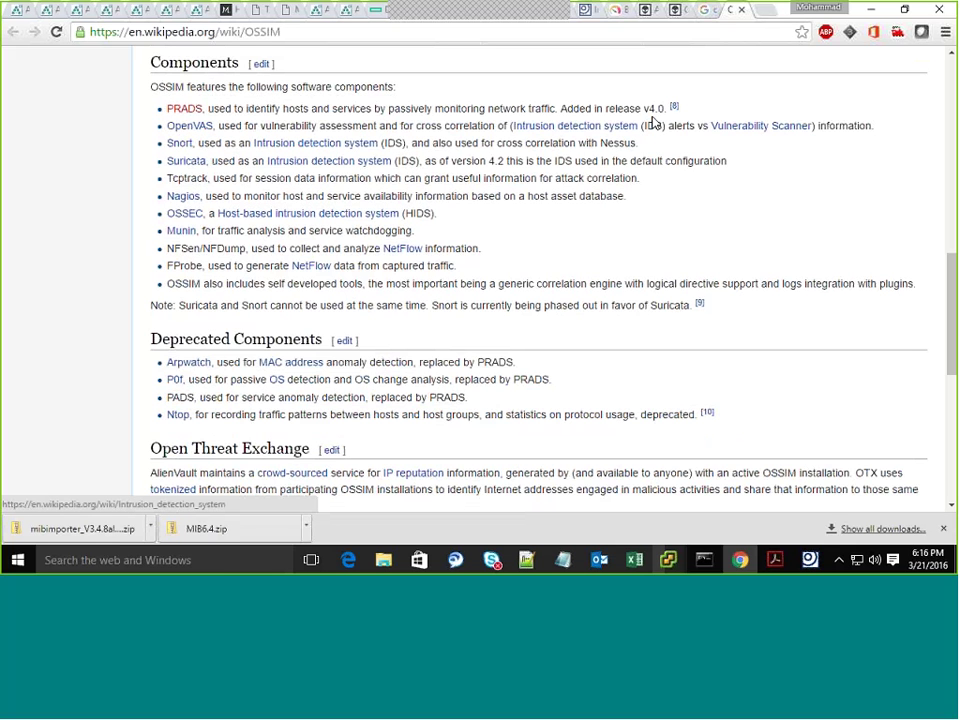
# Back in the OSSIM tab, scroll the Executive dashboard, then switch to the Tickets dashboard
pyautogui.click(645, 14)
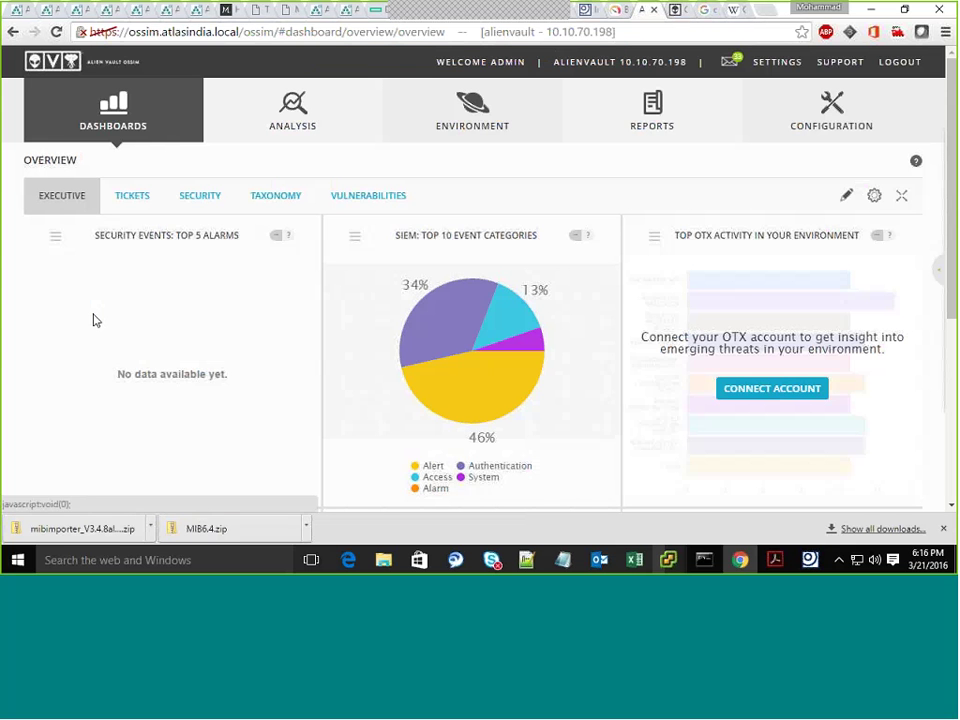
pyautogui.scroll(-1, 250, 290)
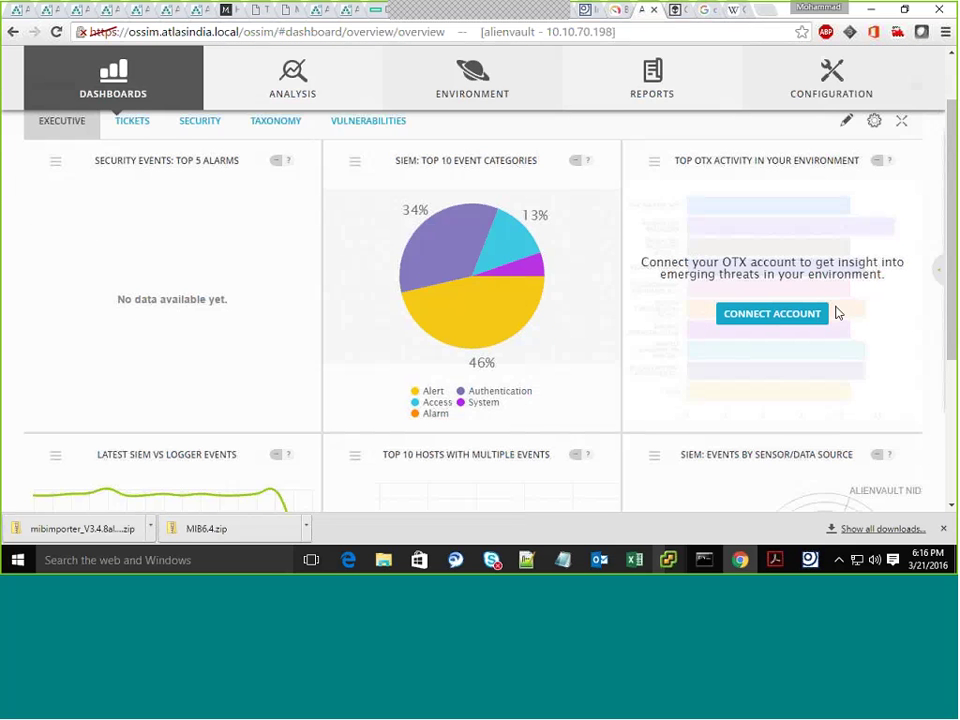
pyautogui.scroll(-1, 838, 313)
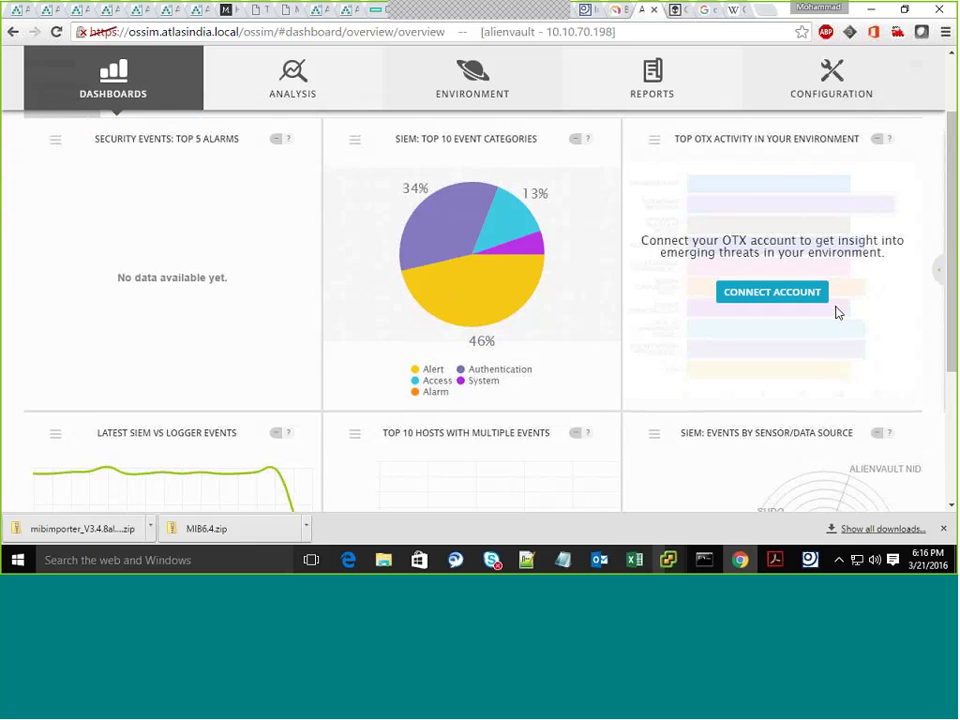
pyautogui.scroll(-2, 825, 323)
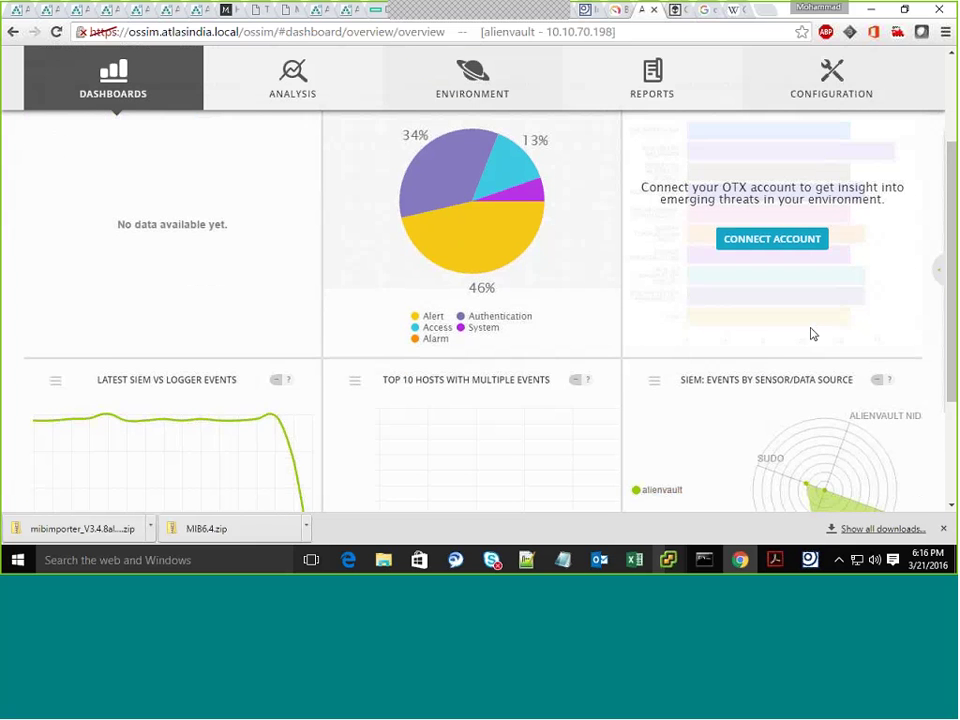
pyautogui.scroll(-5, 812, 334)
pyautogui.scroll(10, 129, 204)
pyautogui.click(131, 197)
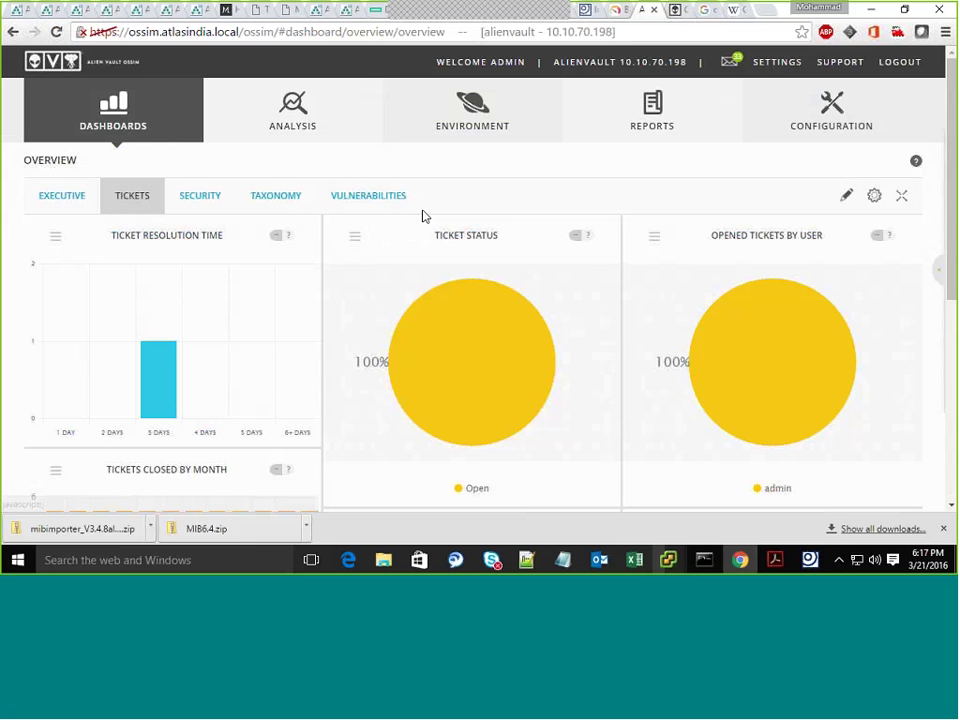
pyautogui.moveTo(473, 128)
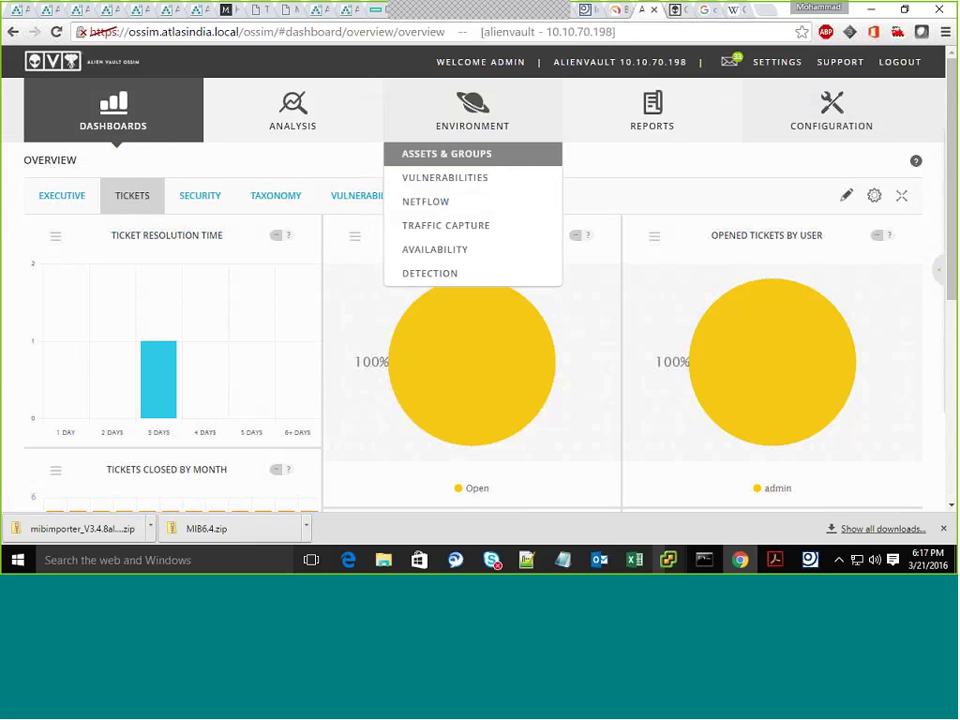
# Go to Environment > Assets & Groups, scroll the 7-host table, and expand the Add Assets menu
pyautogui.click(460, 162)
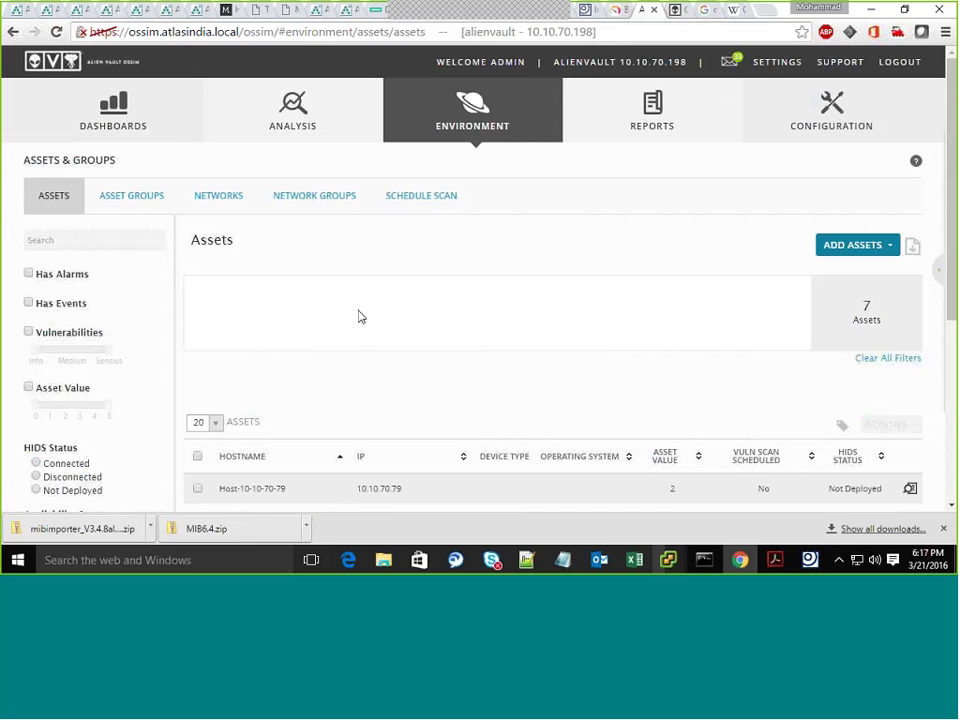
pyautogui.scroll(-2, 361, 316)
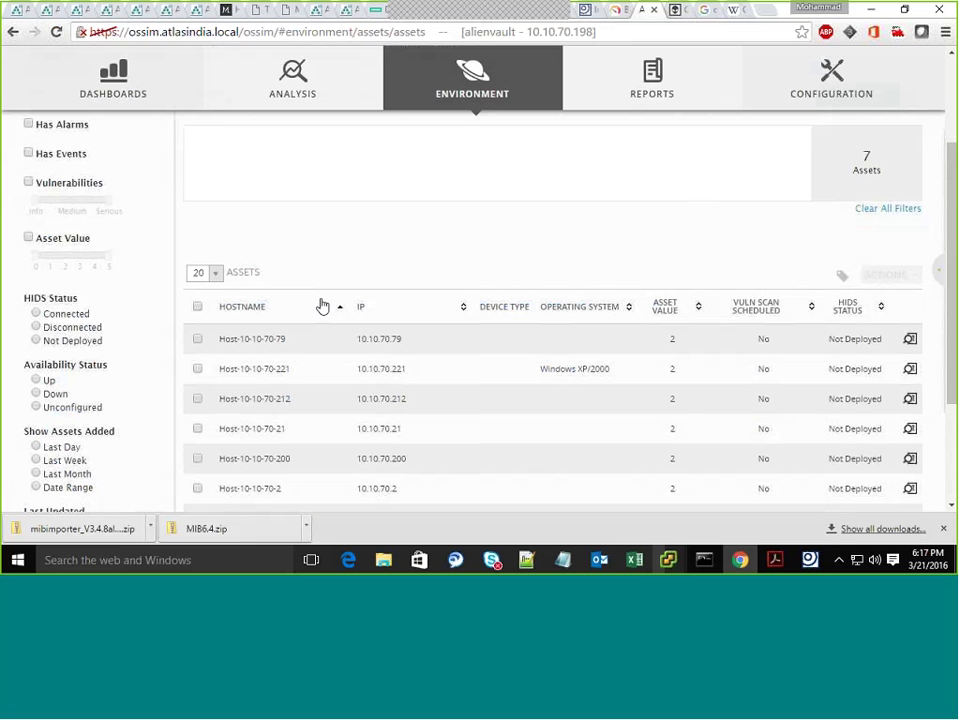
pyautogui.scroll(-2, 322, 306)
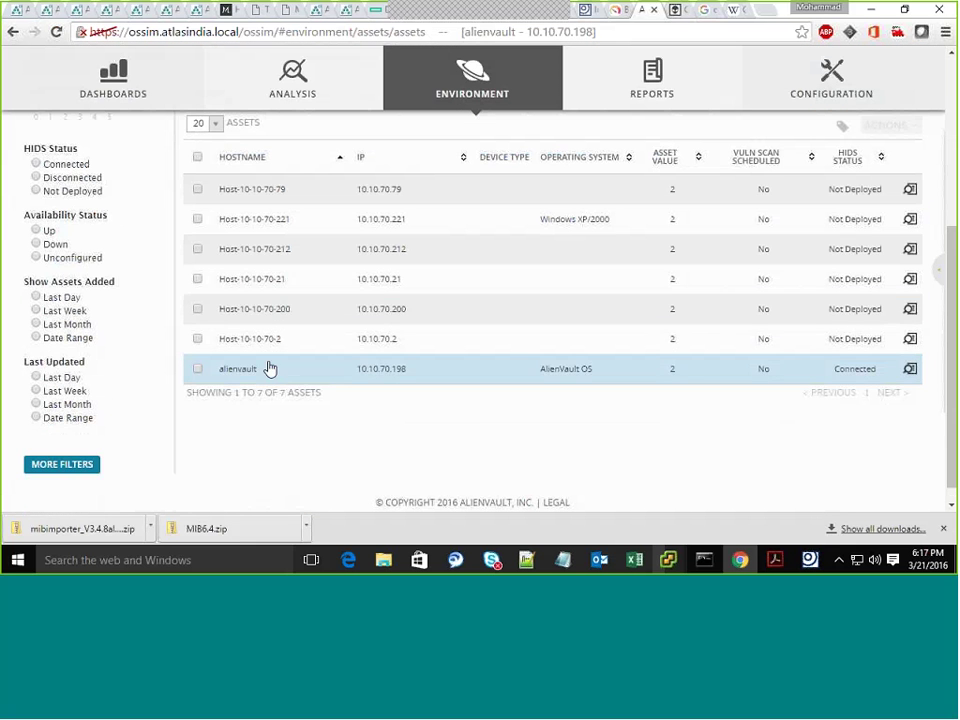
pyautogui.scroll(1, 274, 365)
pyautogui.scroll(4, 278, 362)
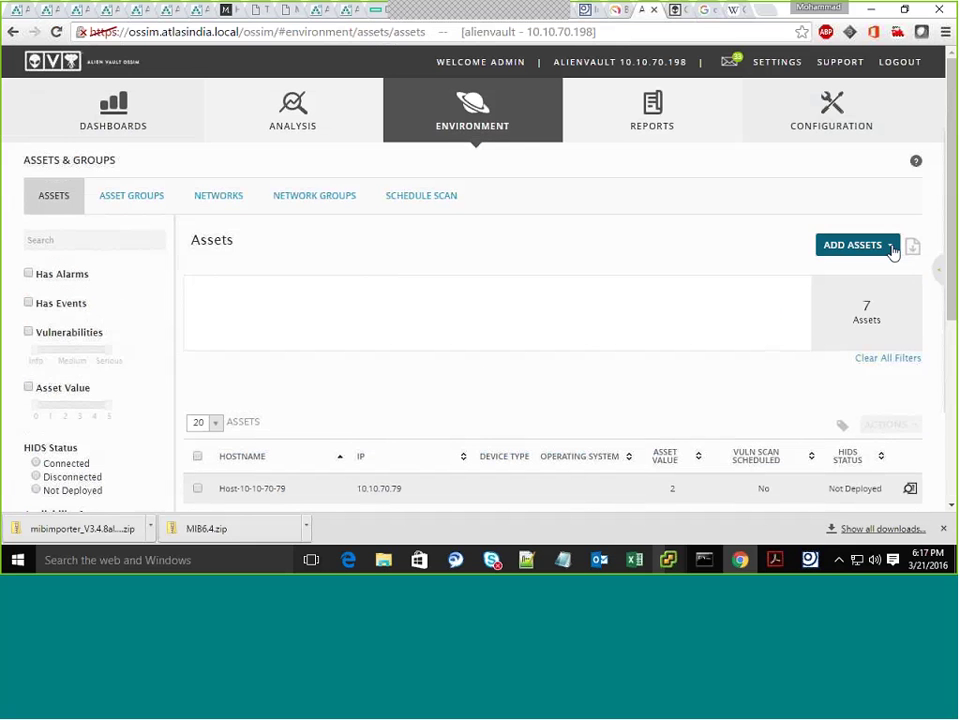
pyautogui.click(891, 249)
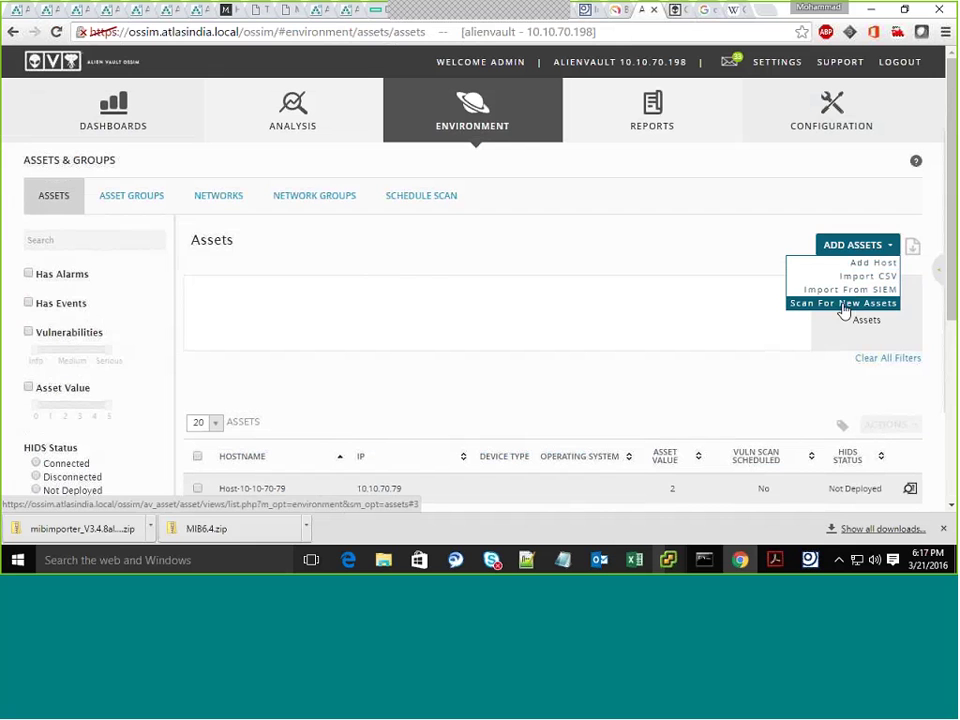
# Browse the Networks > 10.0.0 tree under Scan For New Assets, then go to Asset Groups
pyautogui.click(843, 305)
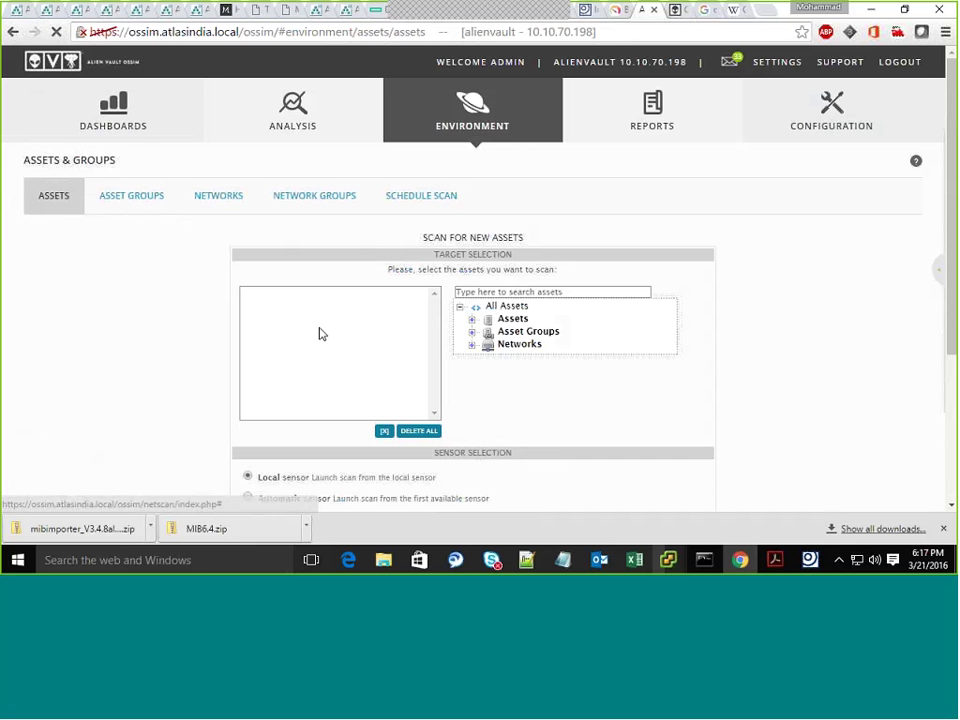
pyautogui.click(472, 346)
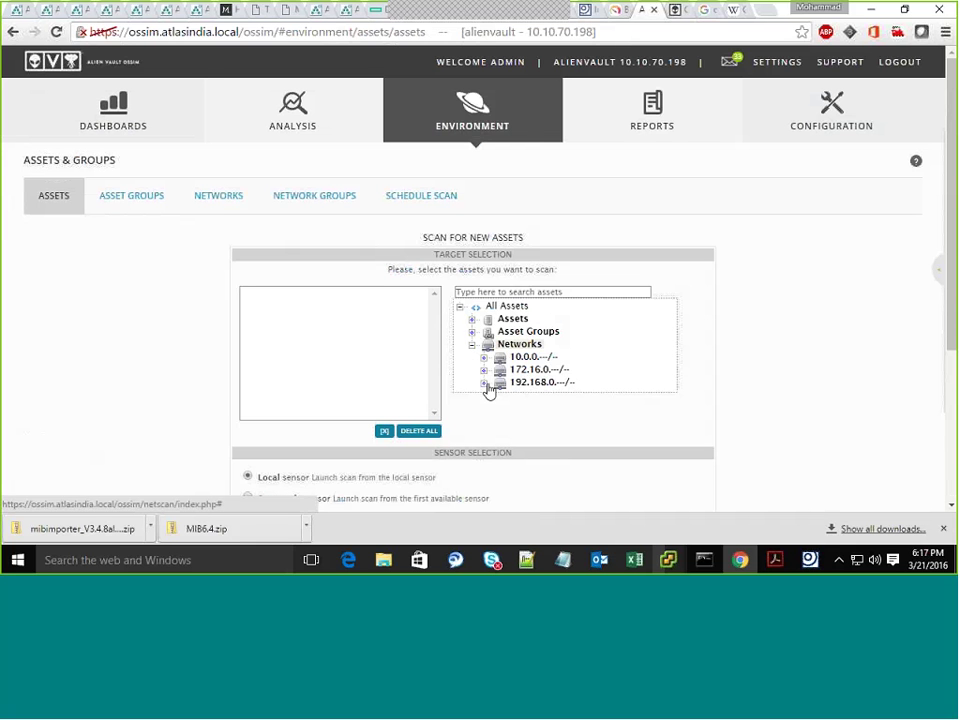
pyautogui.click(484, 357)
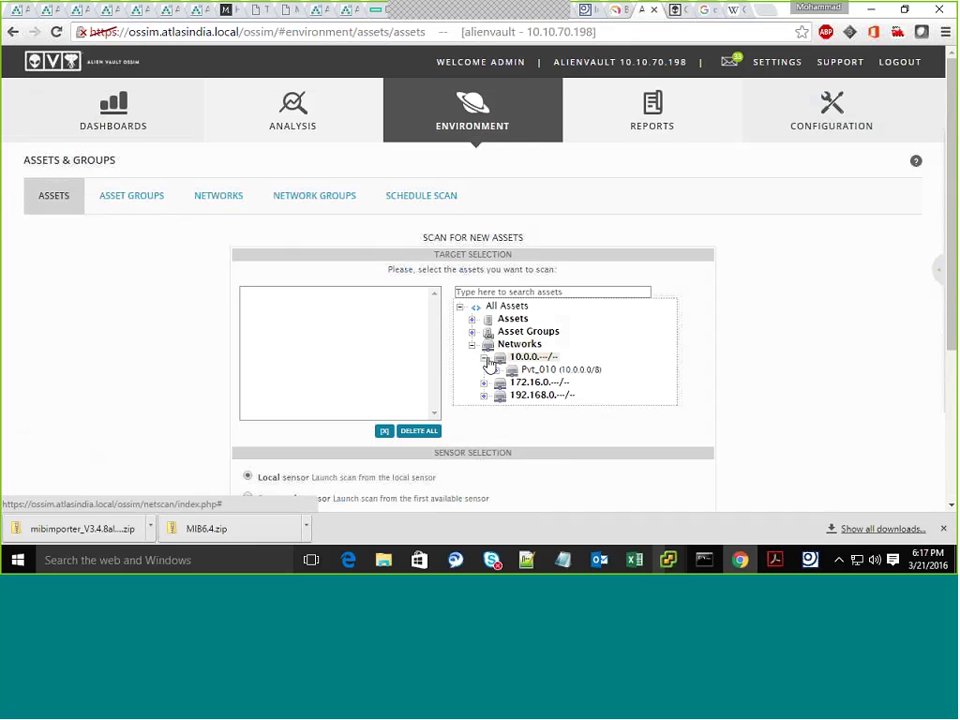
pyautogui.click(485, 358)
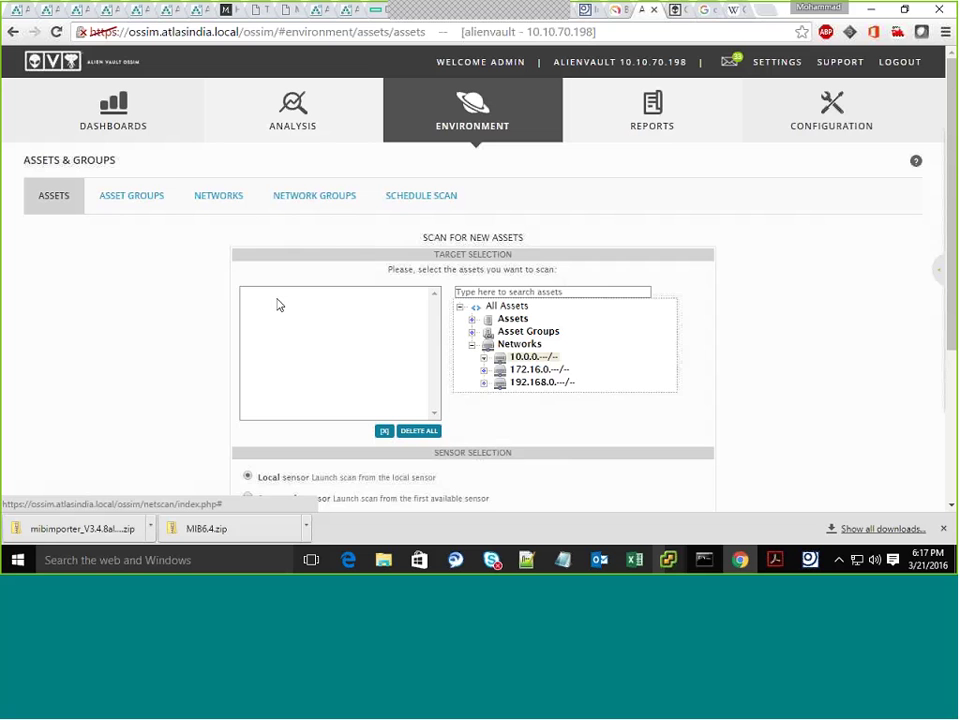
pyautogui.click(141, 208)
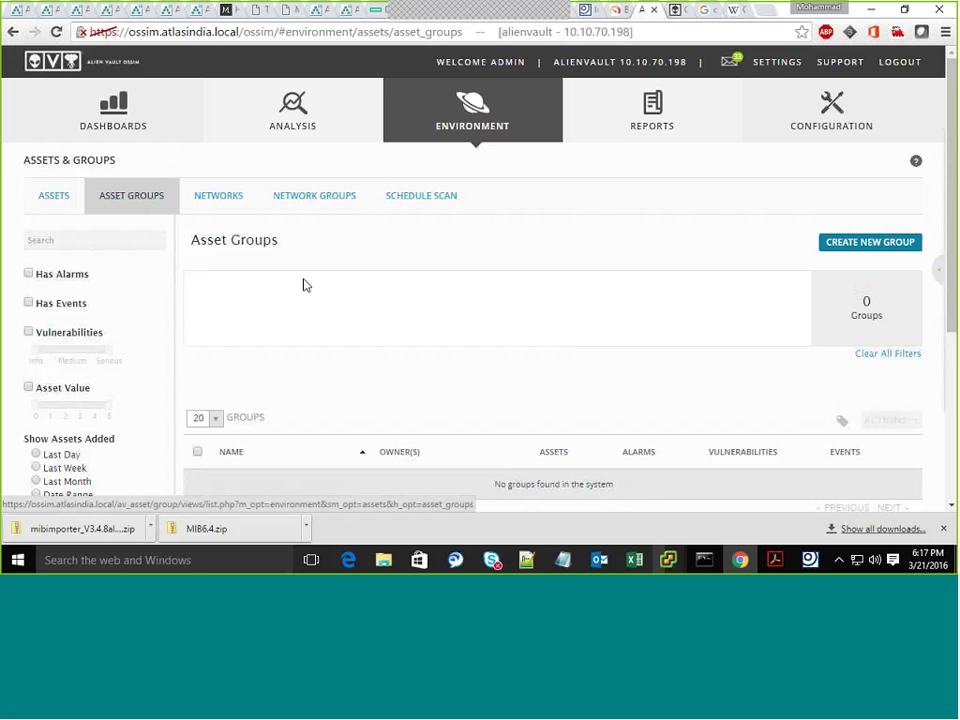
# Return from the empty Asset Groups page to the Assets list and tick Host-10-10-70-221
pyautogui.scroll(-1, 306, 285)
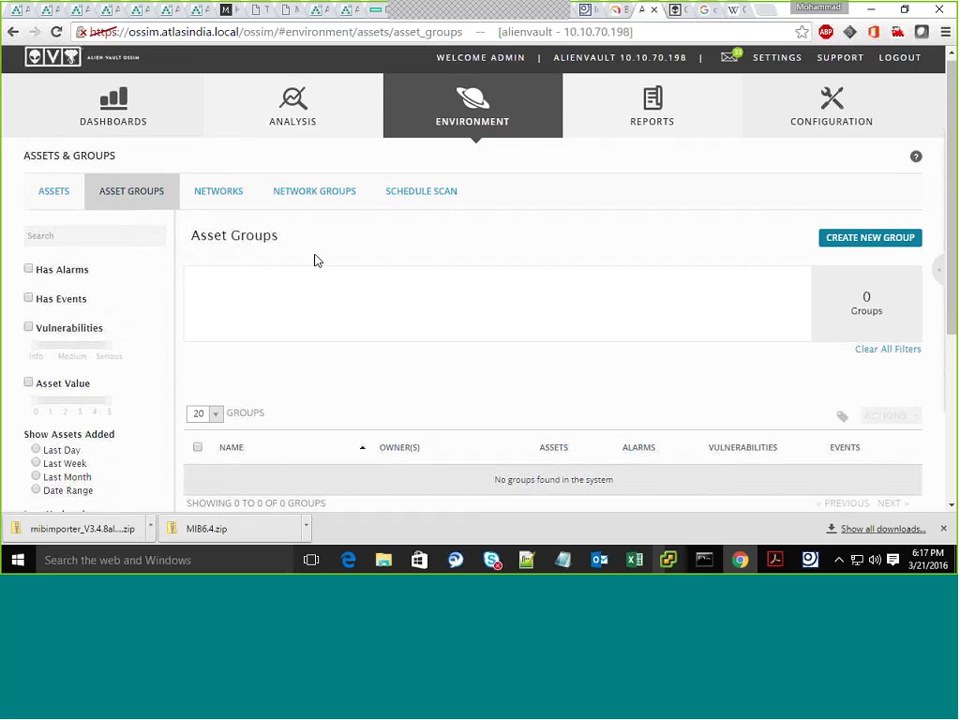
pyautogui.click(463, 162)
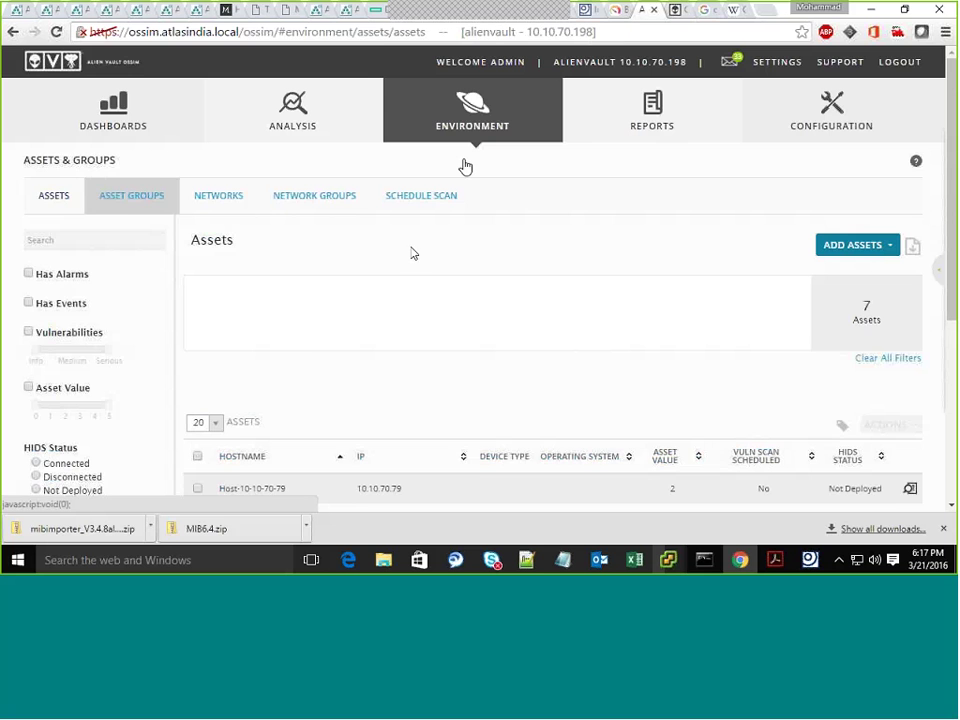
pyautogui.scroll(-3, 311, 272)
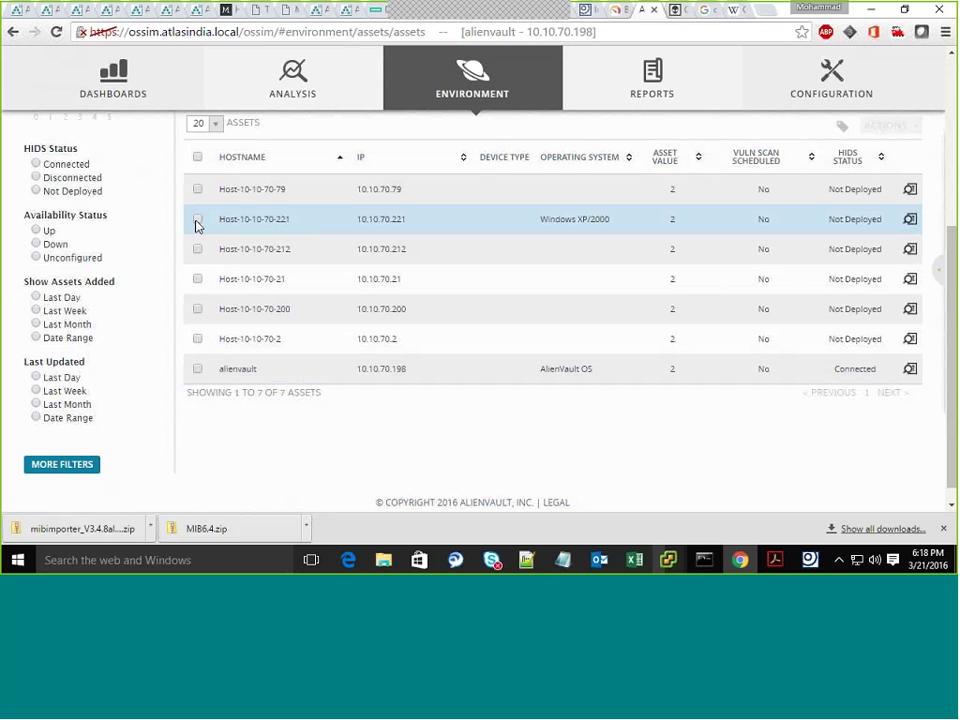
pyautogui.click(197, 219)
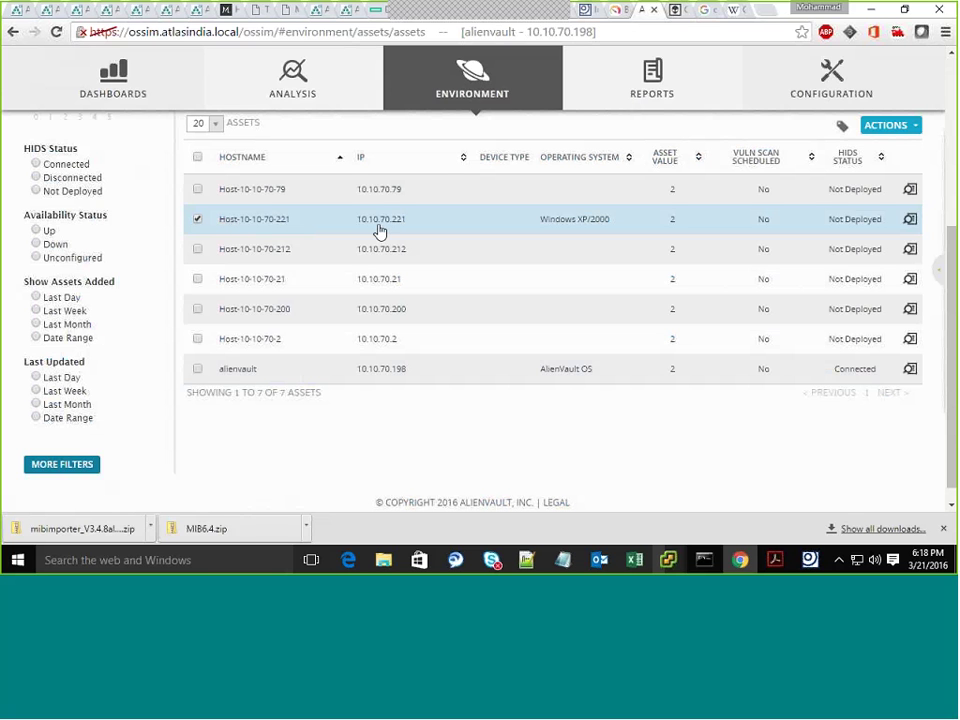
pyautogui.moveTo(949, 232); pyautogui.dragTo(948, 216)
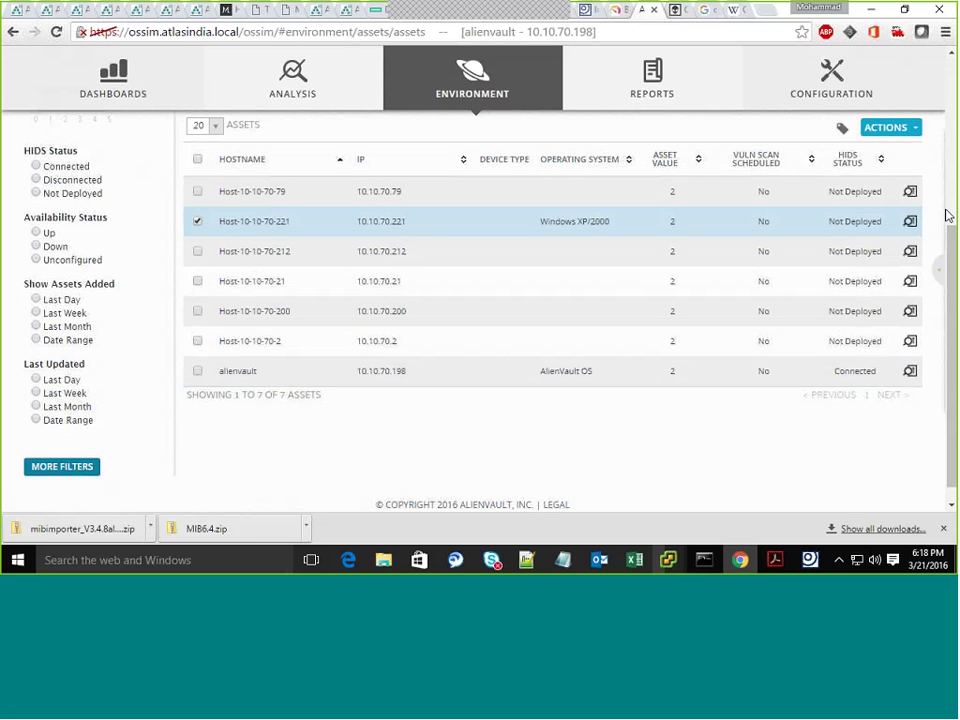
# Choose Run Vulnerability Scan from the Actions dropdown for Host-10-10-70-221
pyautogui.scroll(2, 948, 216)
pyautogui.click(915, 203)
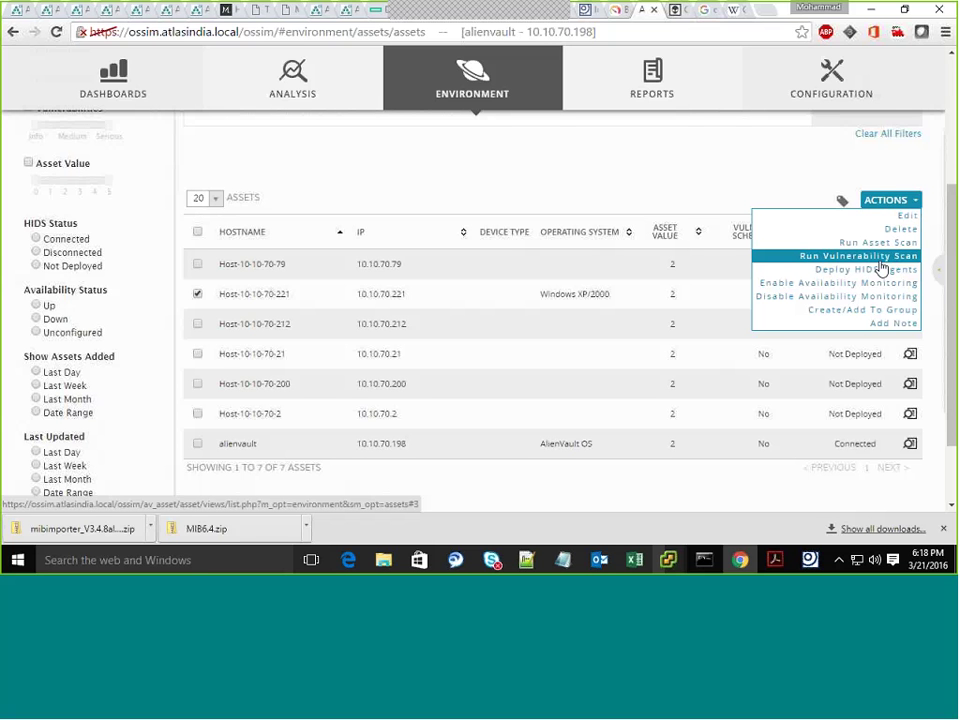
pyautogui.click(880, 258)
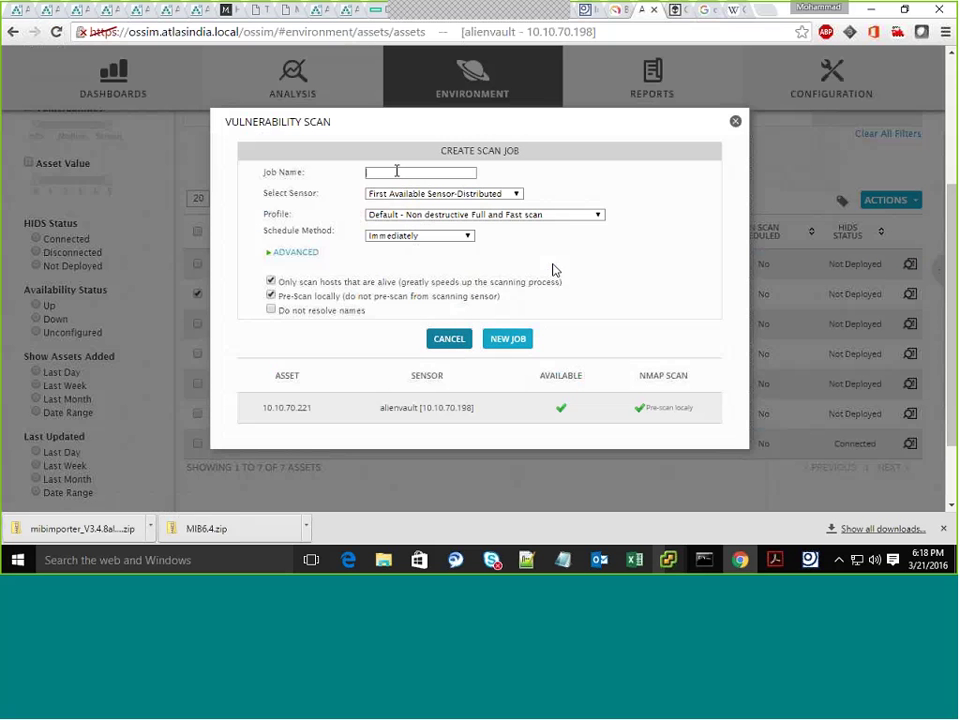
# Create scan job Test-Job for 10.10.70.221, scheduled Immediately with the default non-destructive profile
pyautogui.write('Test-Job')
pyautogui.click(419, 239)
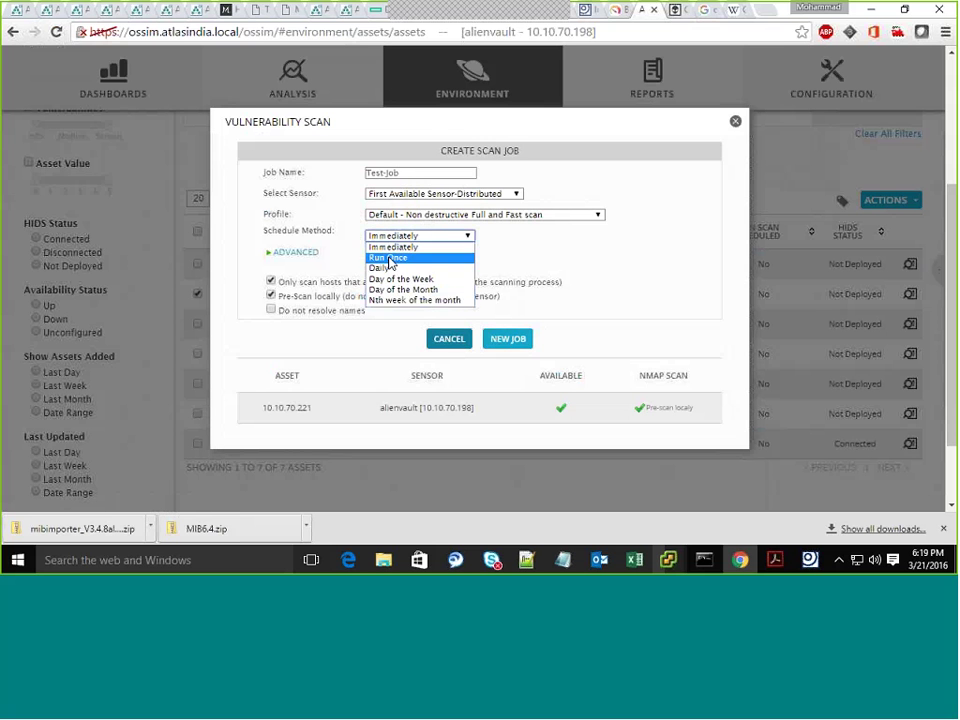
pyautogui.click(391, 249)
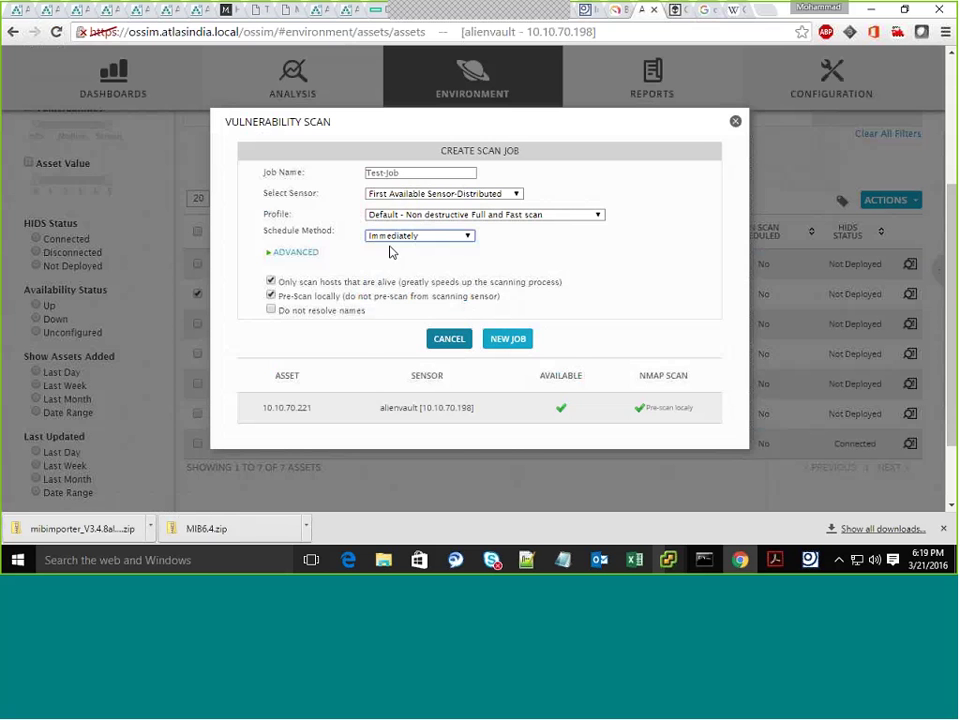
pyautogui.click(274, 252)
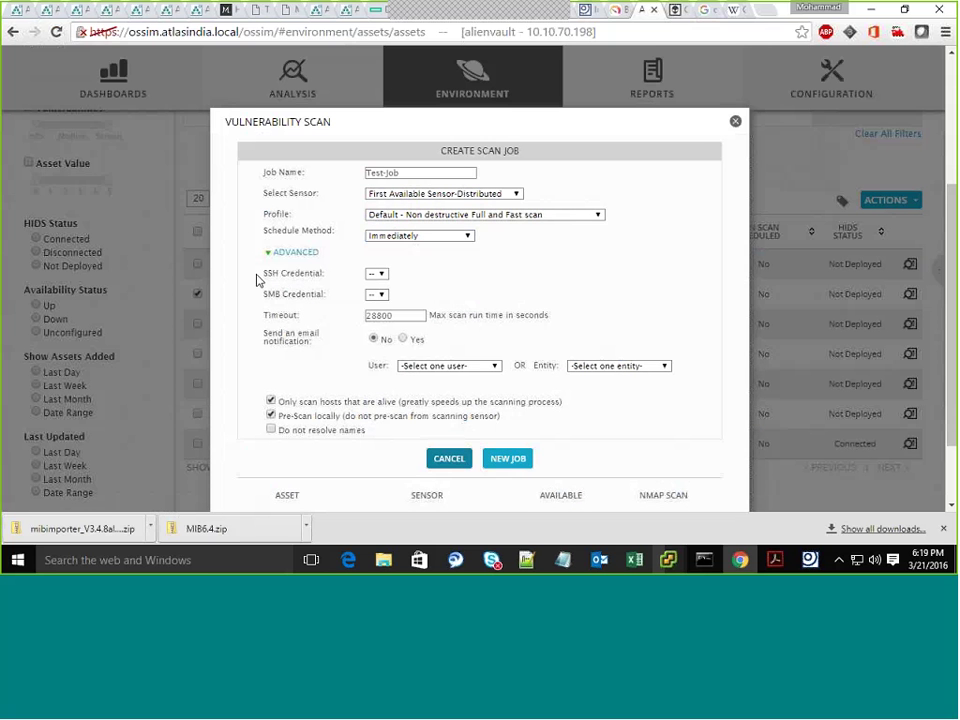
pyautogui.scroll(-1, 257, 280)
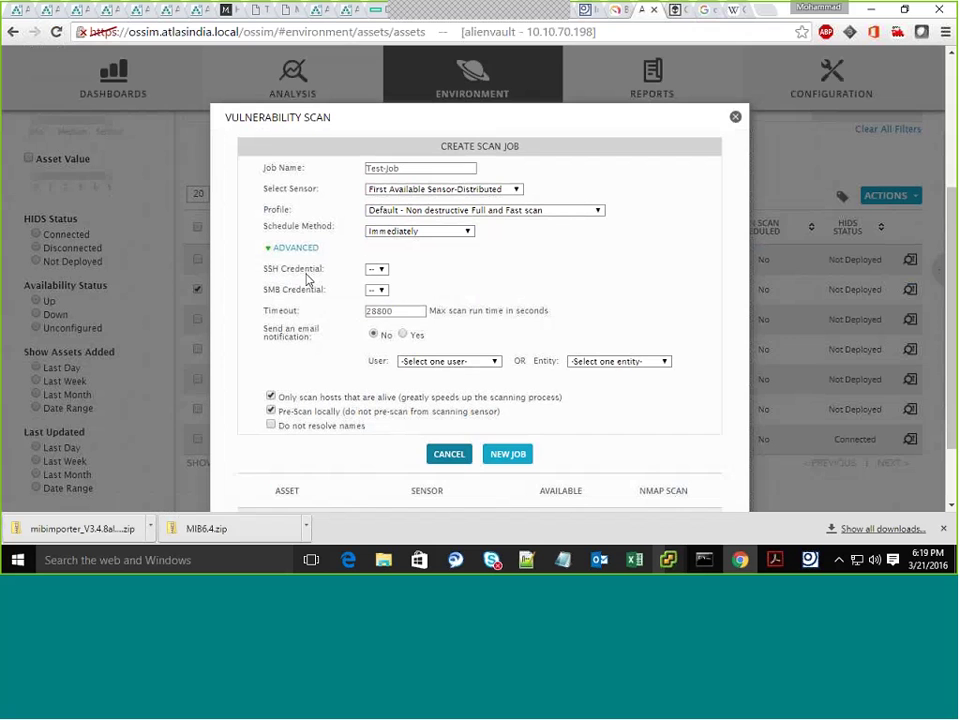
pyautogui.scroll(-2, 308, 280)
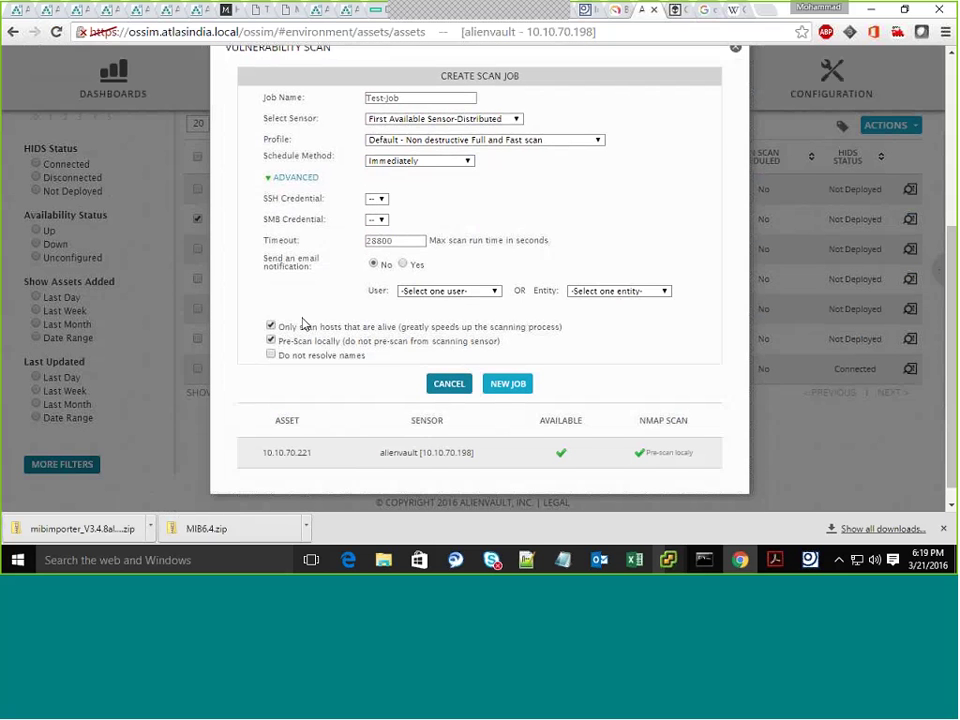
pyautogui.scroll(-1, 304, 323)
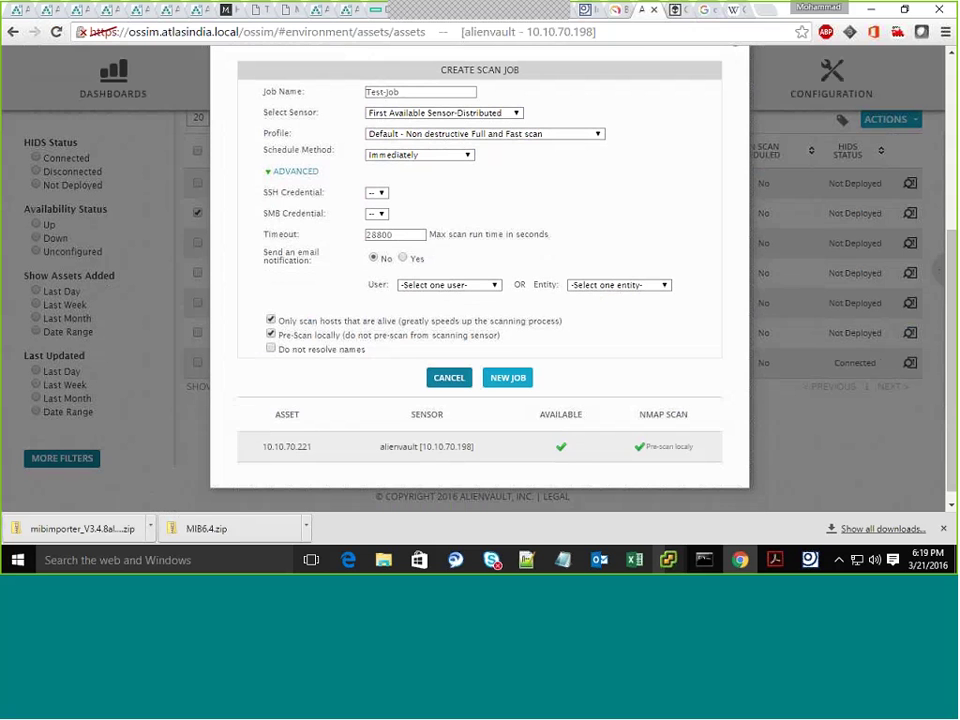
pyautogui.scroll(-1, 279, 324)
pyautogui.click(500, 372)
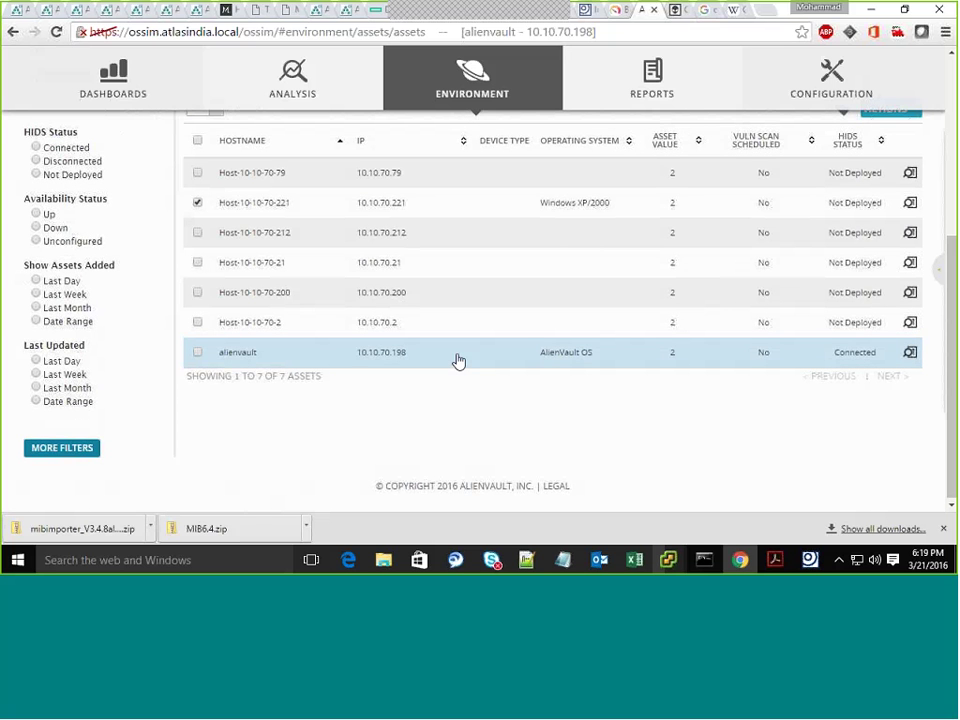
# Go via Schedule Scan to Environment > Vulnerabilities > Scan Jobs, where Test-Job is running
pyautogui.click(440, 180)
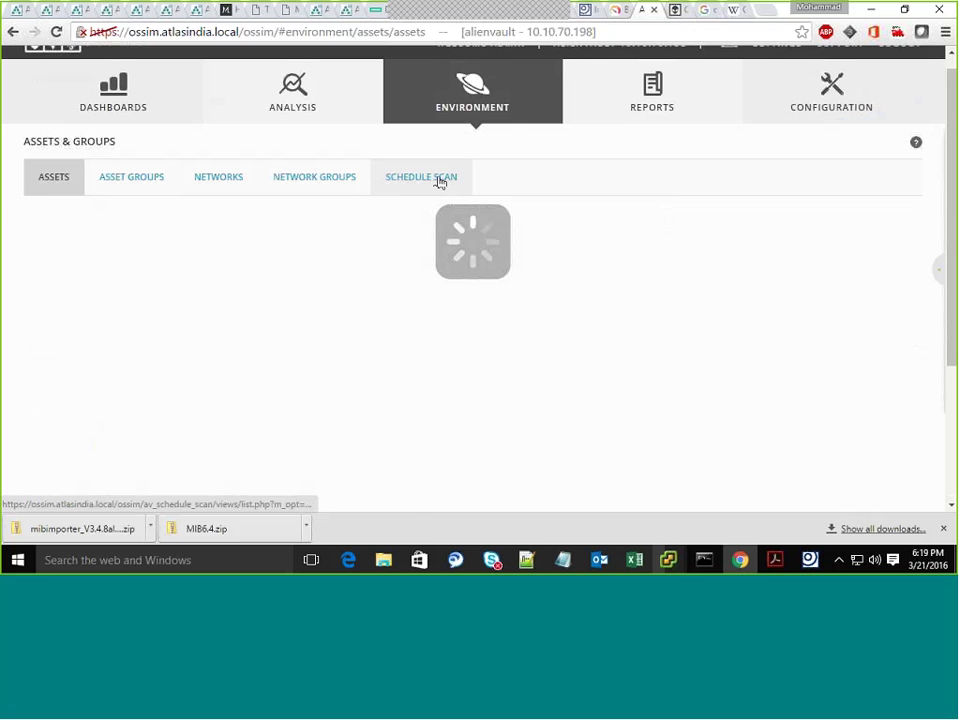
pyautogui.click(440, 182)
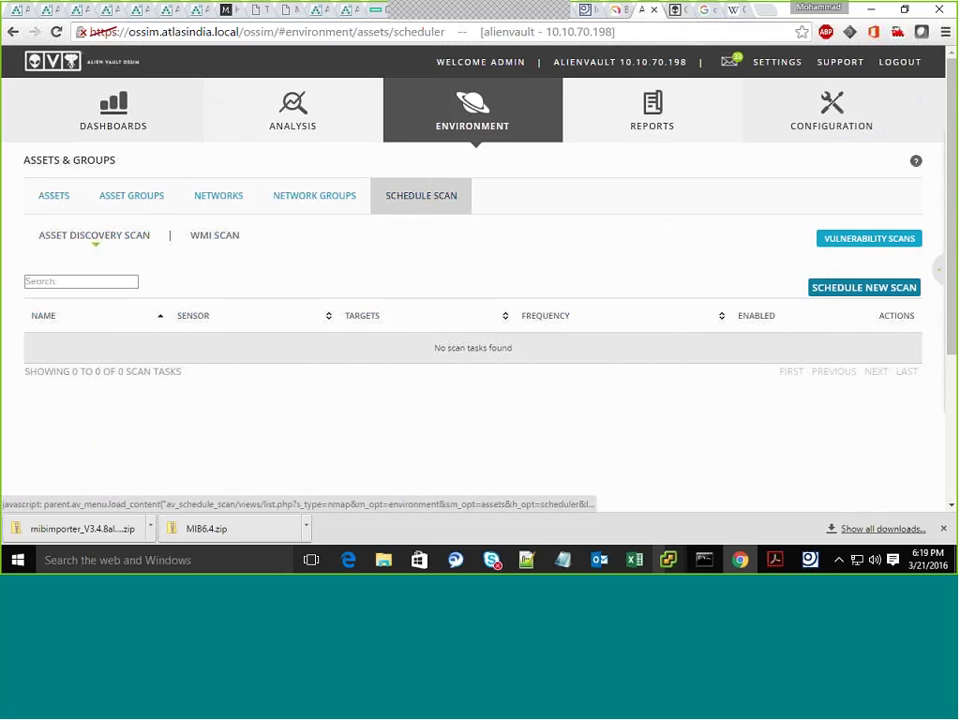
pyautogui.moveTo(458, 135)
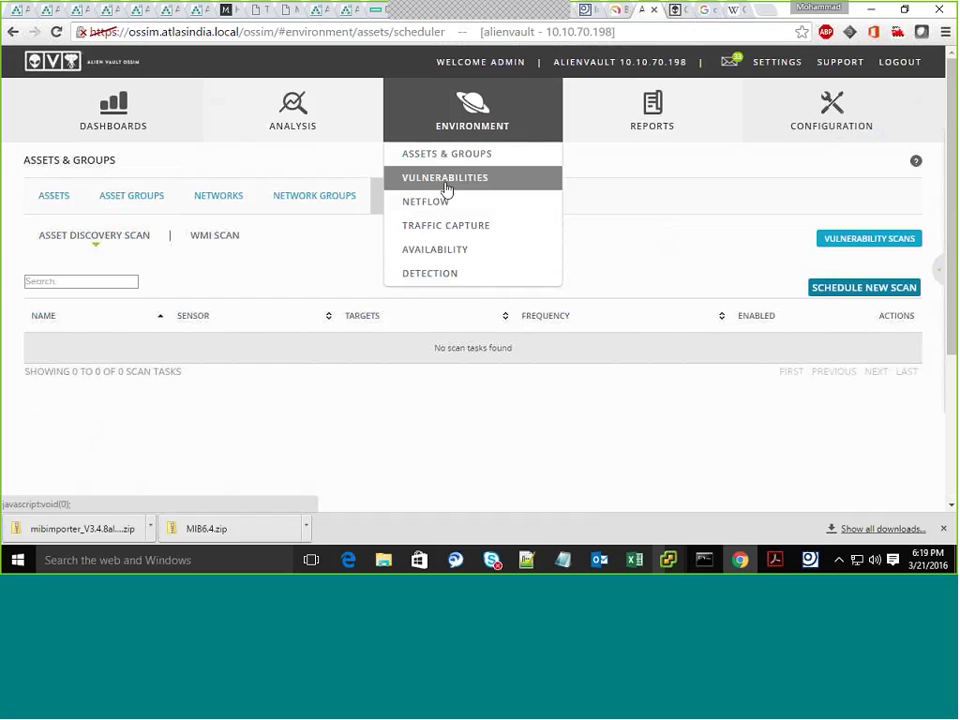
pyautogui.click(446, 190)
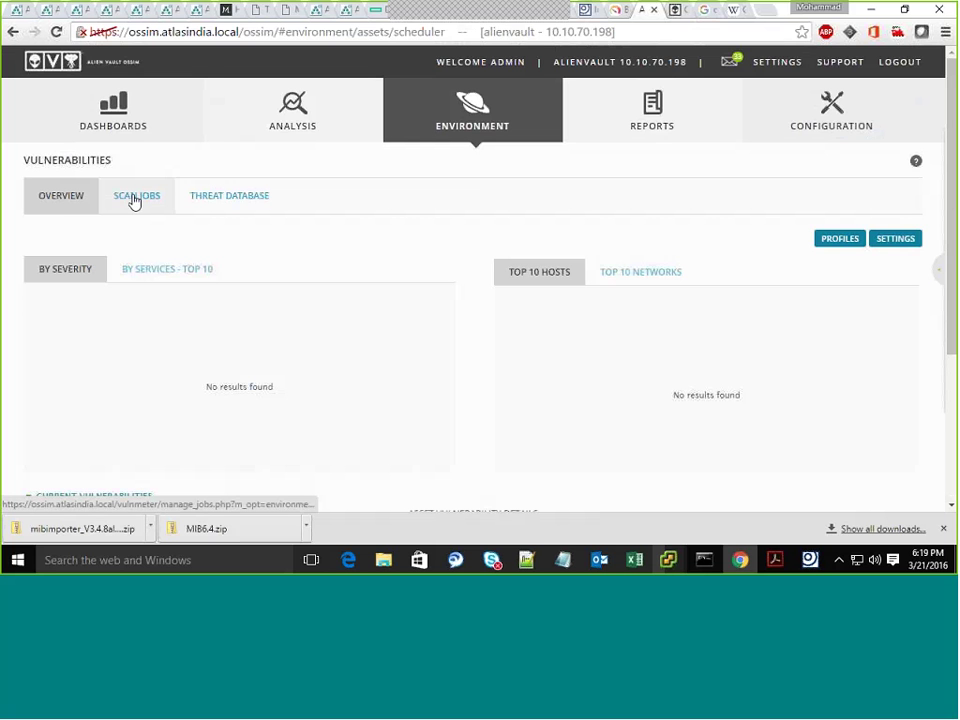
pyautogui.click(135, 197)
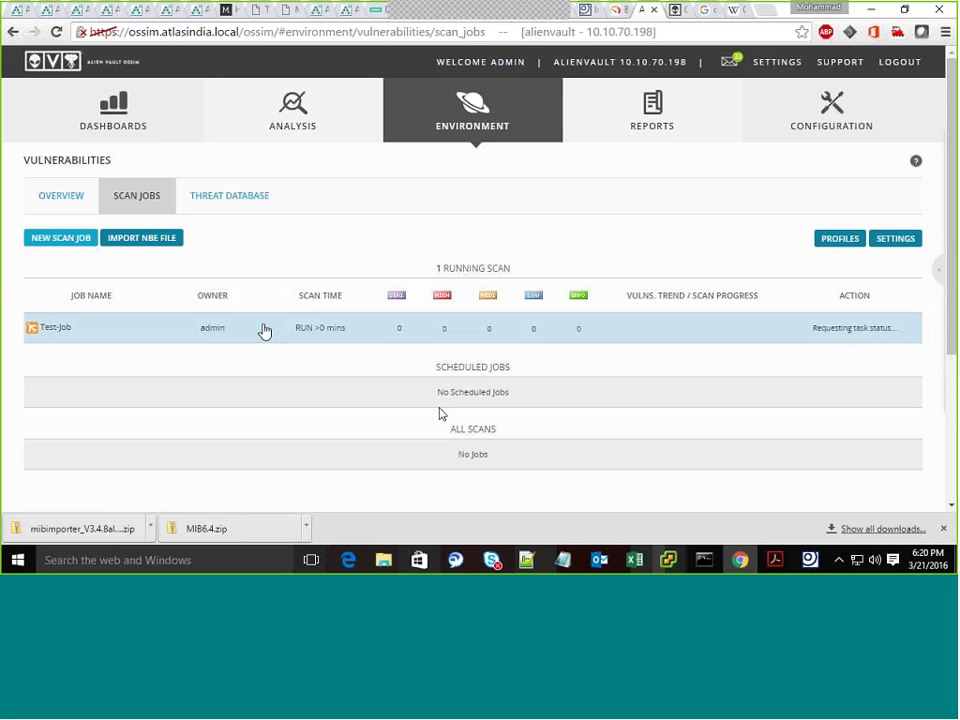
# Open Reports > Overview and scroll through the Alarms, Asset Details, Availability, Tickets and User Activity reports
pyautogui.moveTo(632, 111)
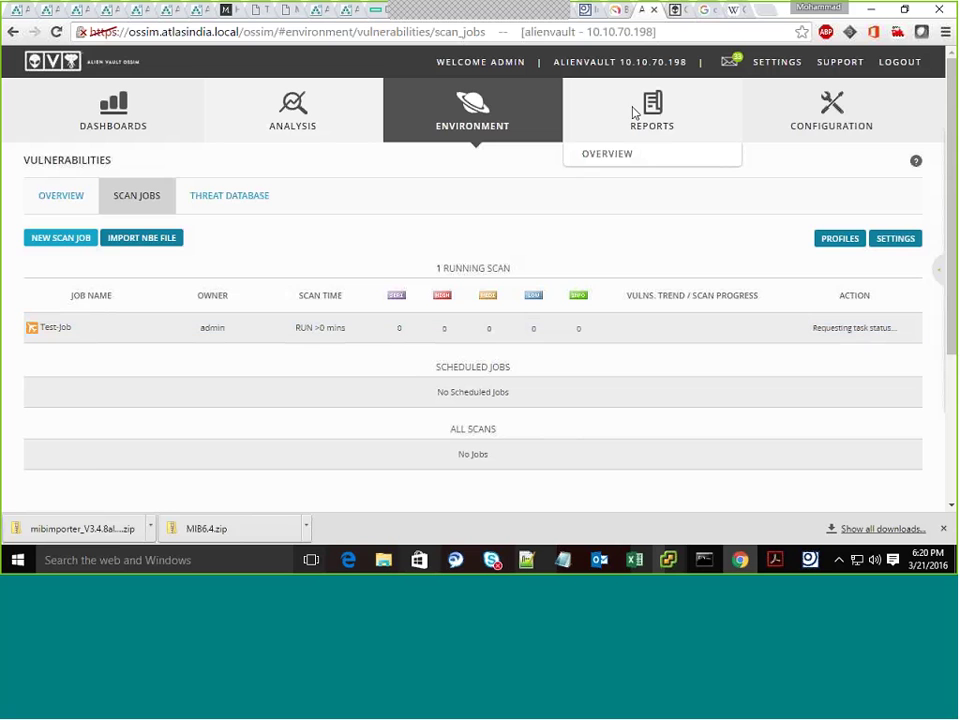
pyautogui.click(622, 156)
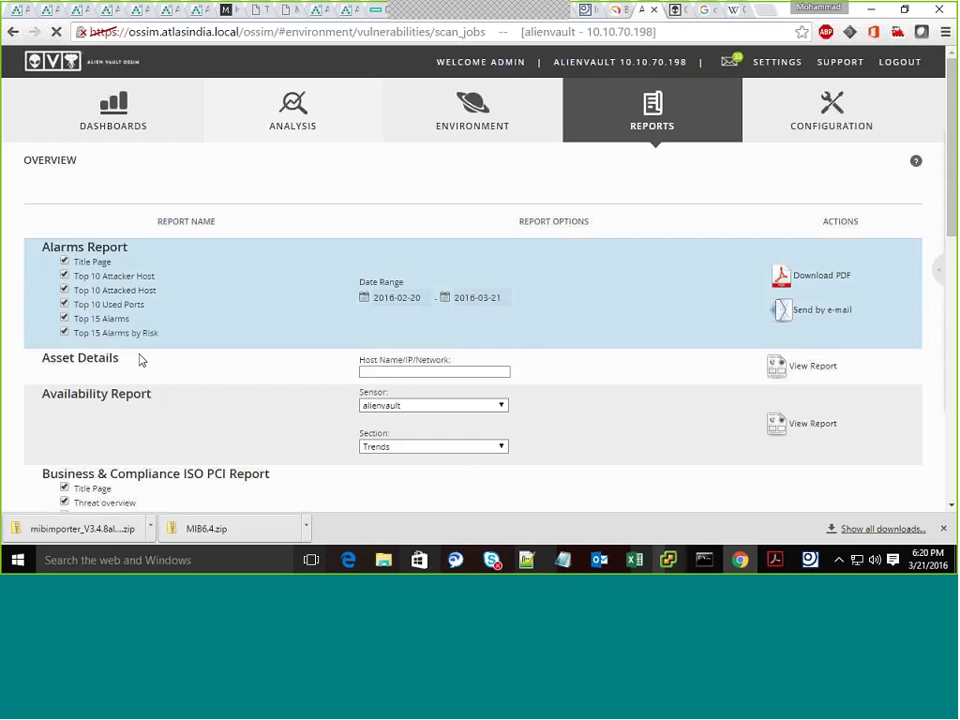
pyautogui.scroll(-1, 140, 355)
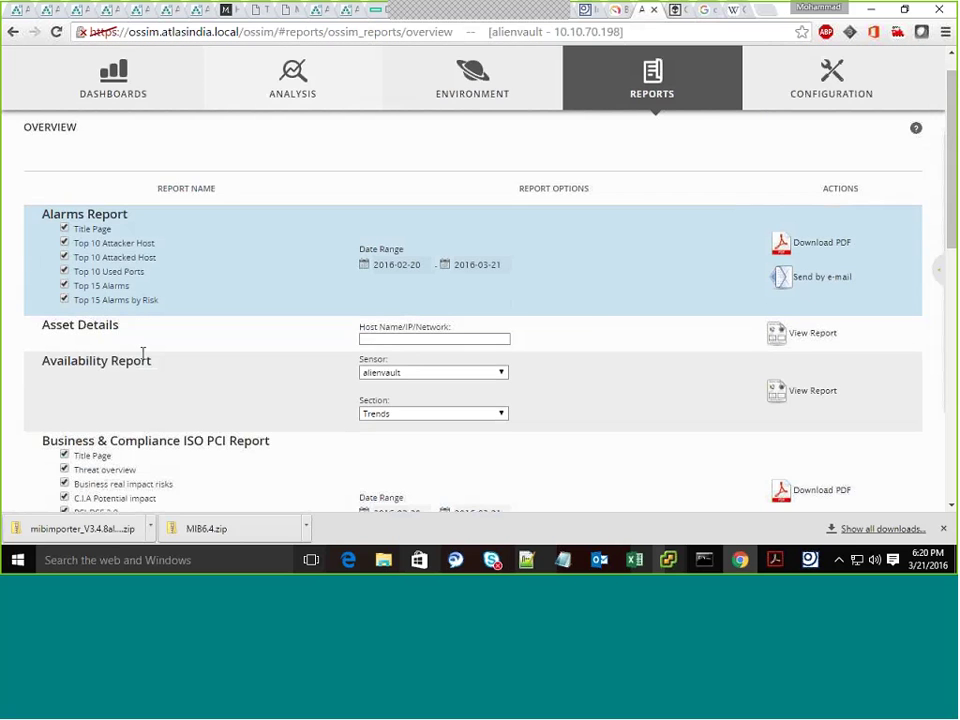
pyautogui.scroll(-4, 143, 354)
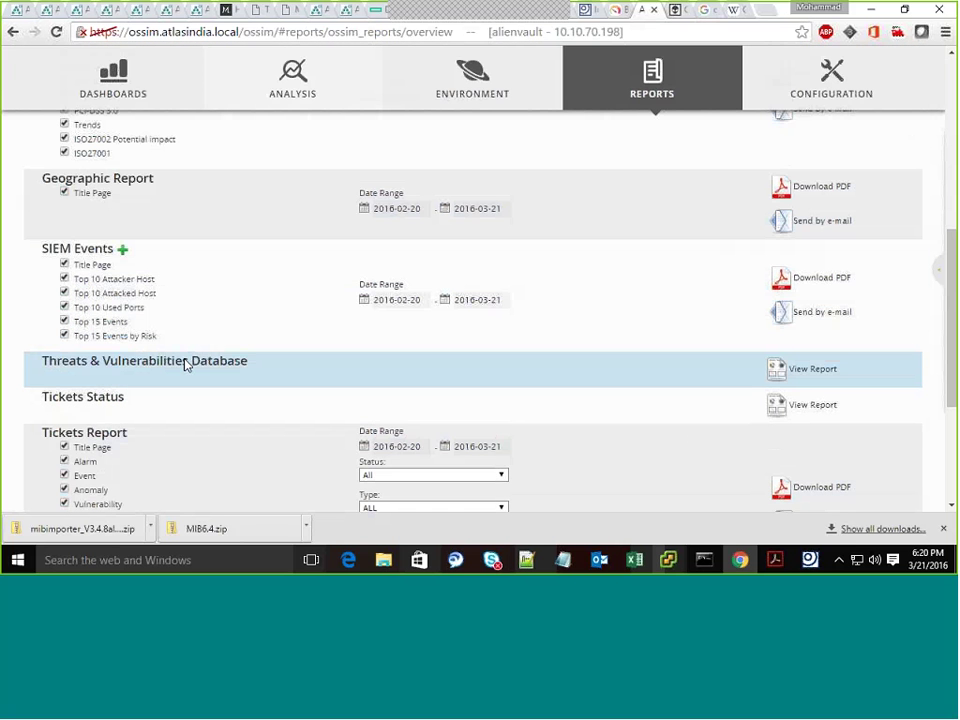
pyautogui.scroll(5, 187, 365)
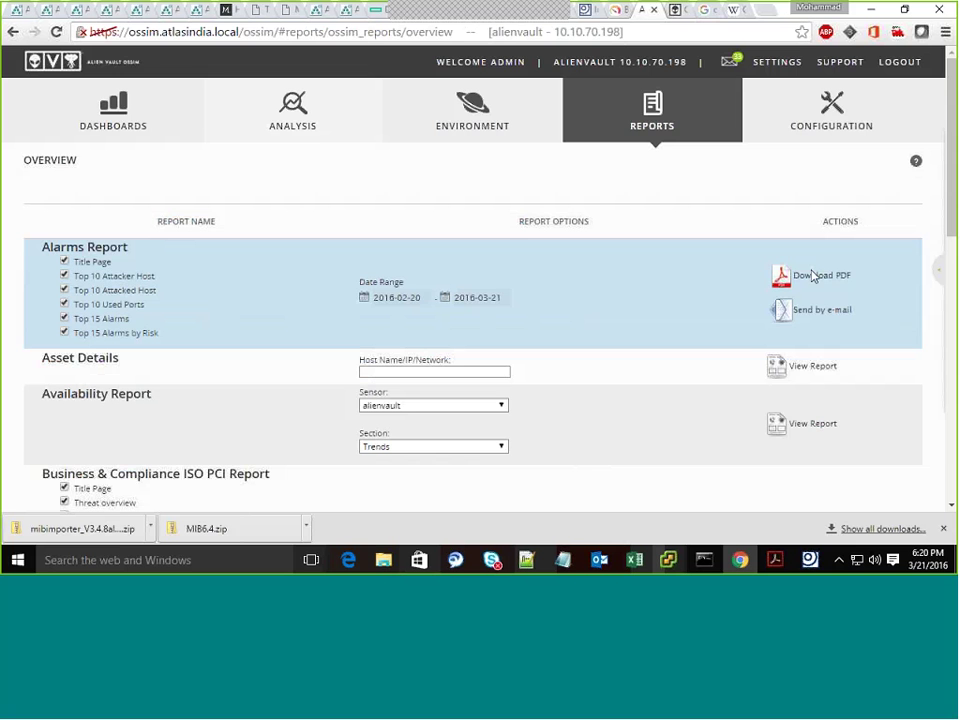
pyautogui.scroll(-1, 743, 323)
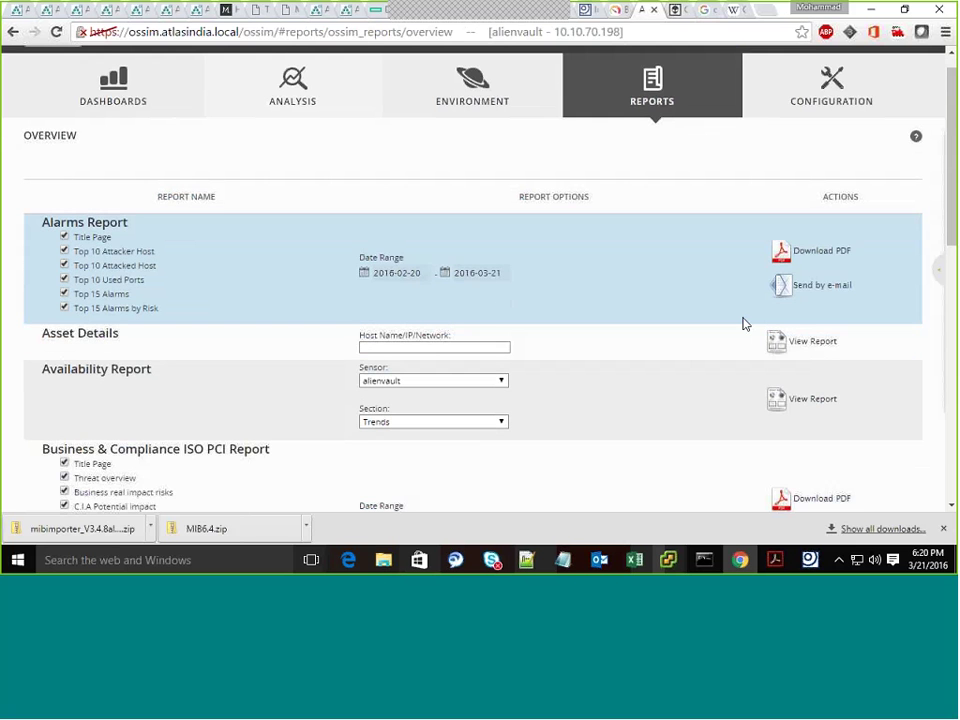
pyautogui.scroll(-8, 743, 323)
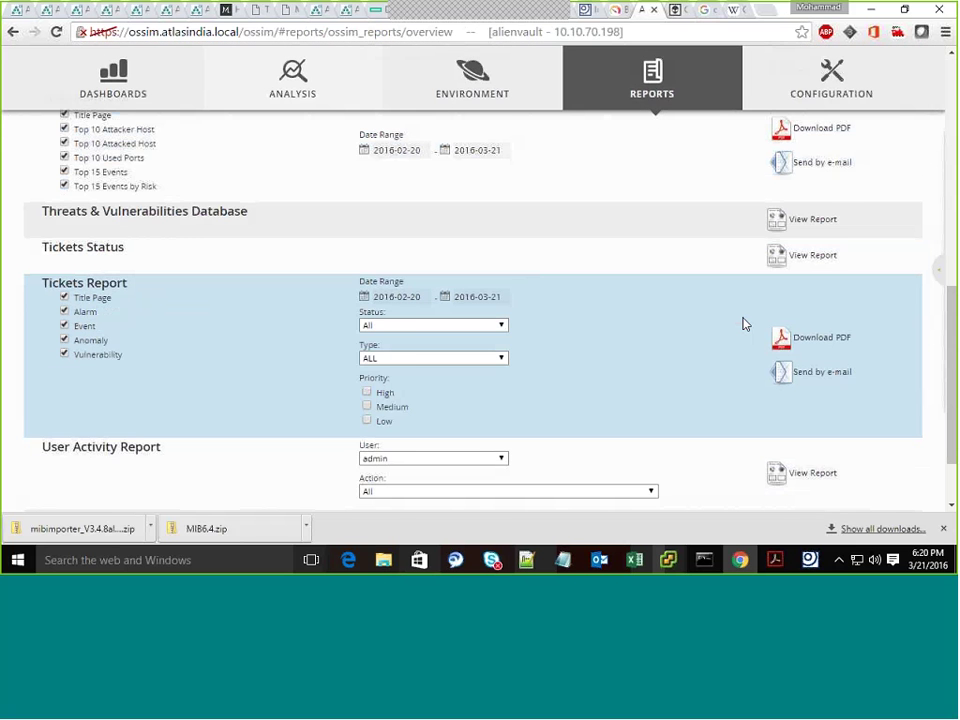
pyautogui.scroll(10, 743, 324)
# Open Dashboards > Overview and scroll through the Tickets dashboard
pyautogui.moveTo(148, 114)
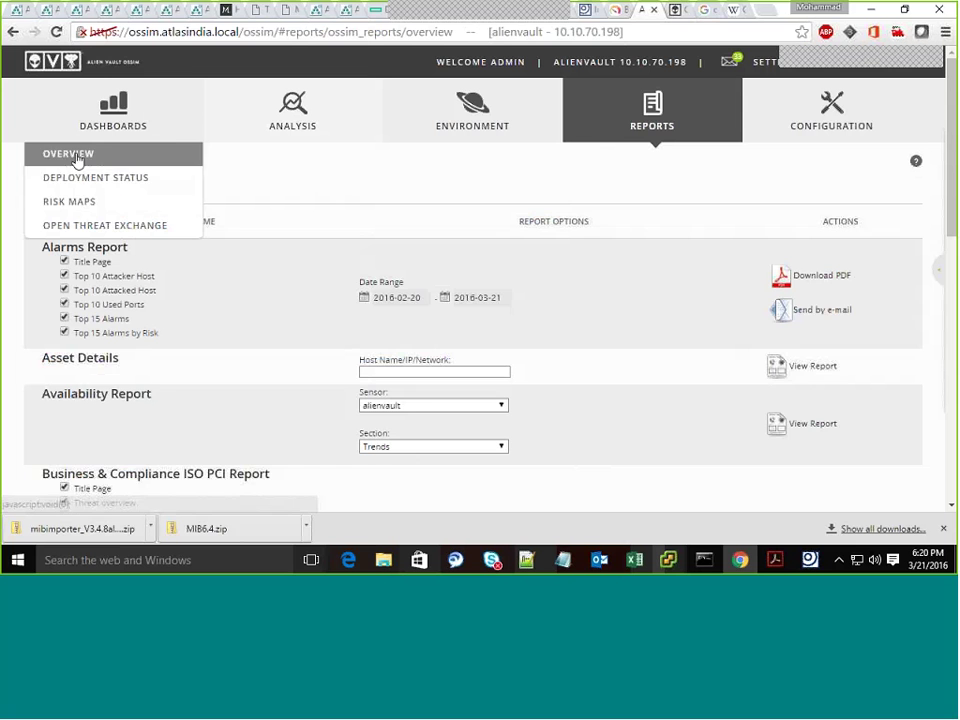
pyautogui.click(79, 158)
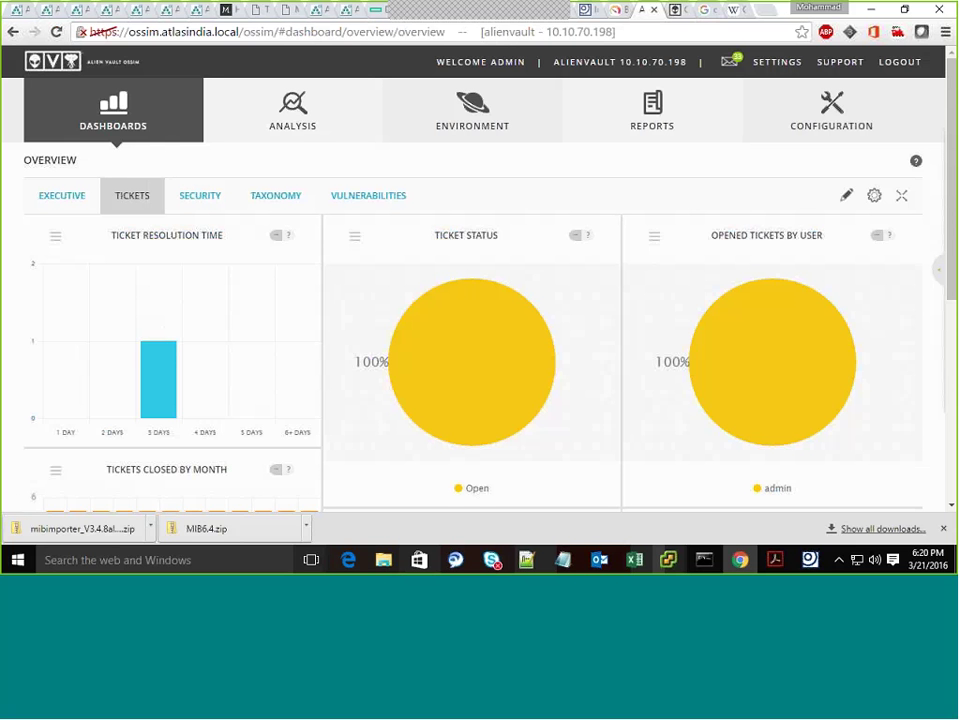
pyautogui.scroll(-2, 211, 279)
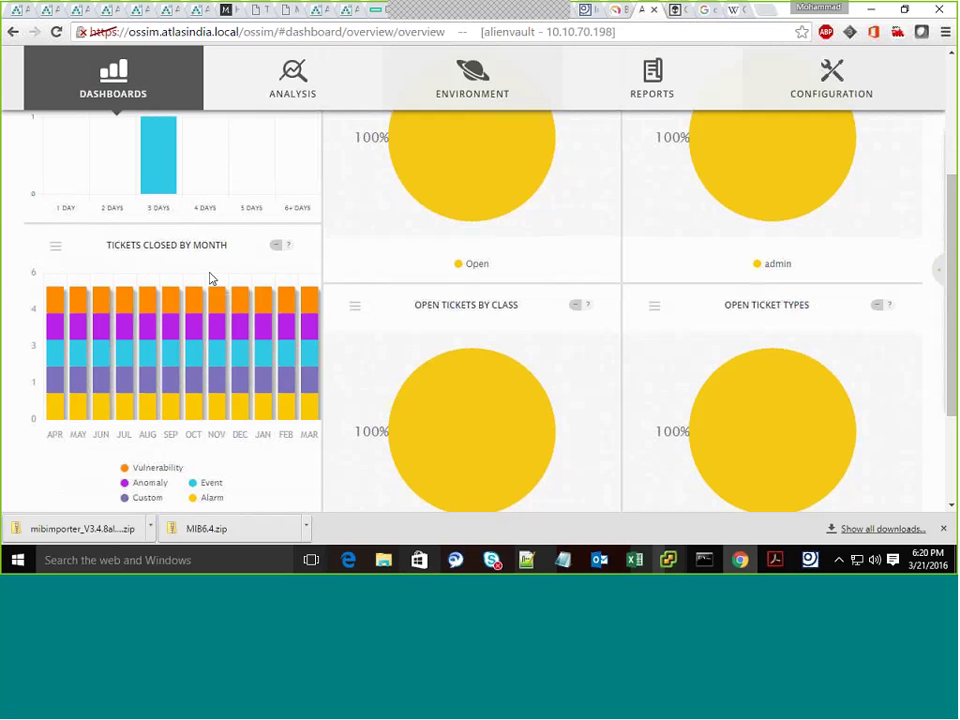
pyautogui.scroll(5, 210, 278)
# Look over the Security dashboard, then switch to the Executive dashboard
pyautogui.click(202, 200)
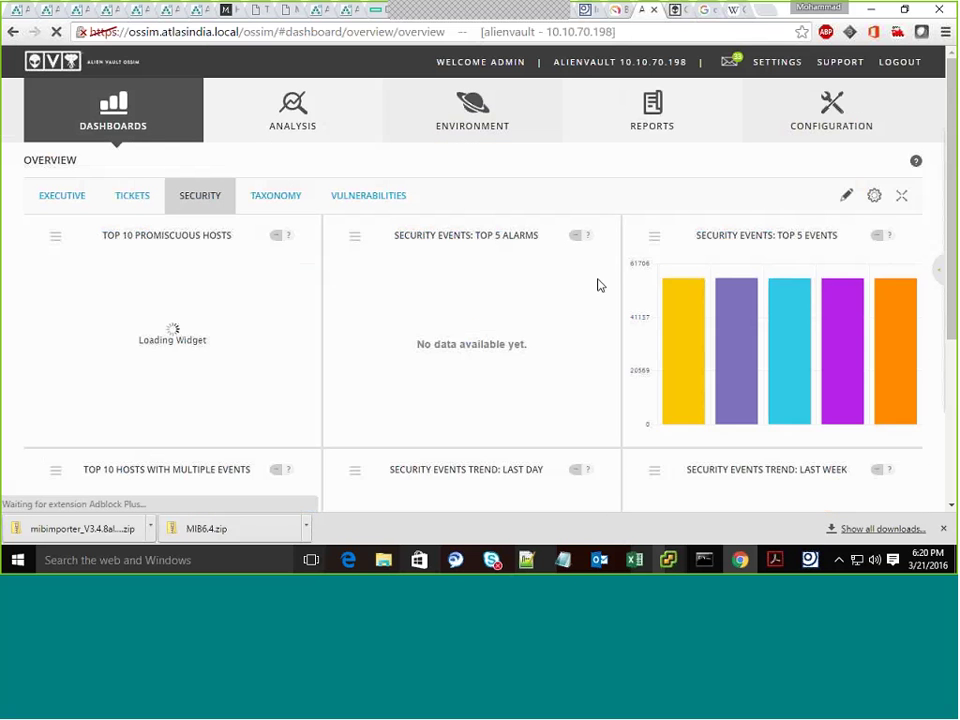
pyautogui.scroll(-1, 556, 331)
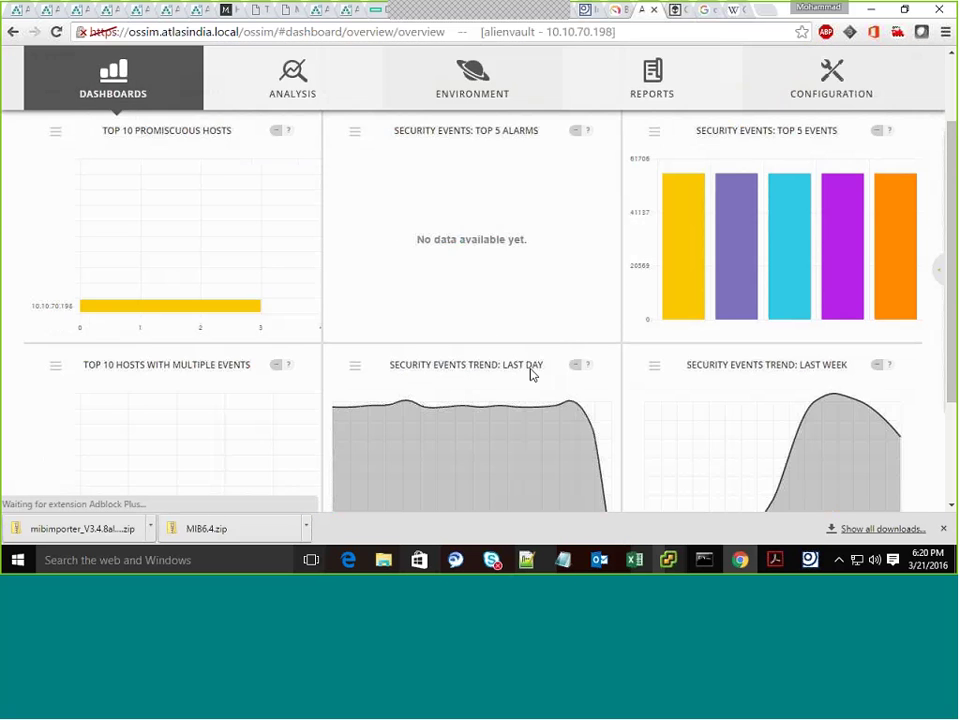
pyautogui.scroll(1, 532, 373)
pyautogui.click(52, 200)
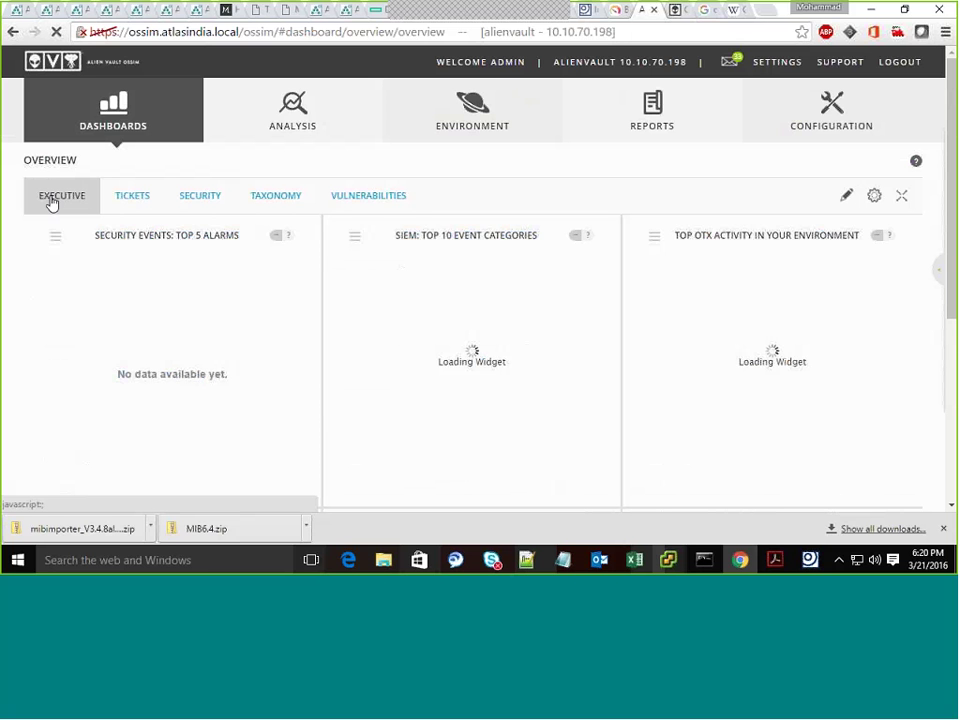
# Show the Vulnerabilities Report dashboard, which has no results by severity or for top 10 hosts
pyautogui.click(364, 199)
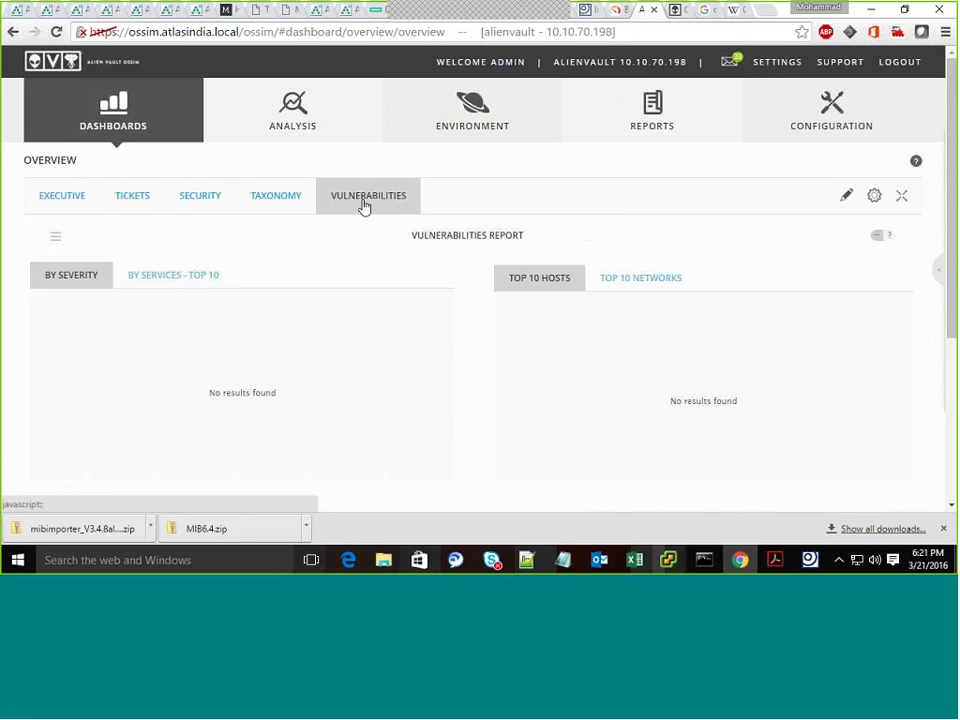
pyautogui.moveTo(264, 135)
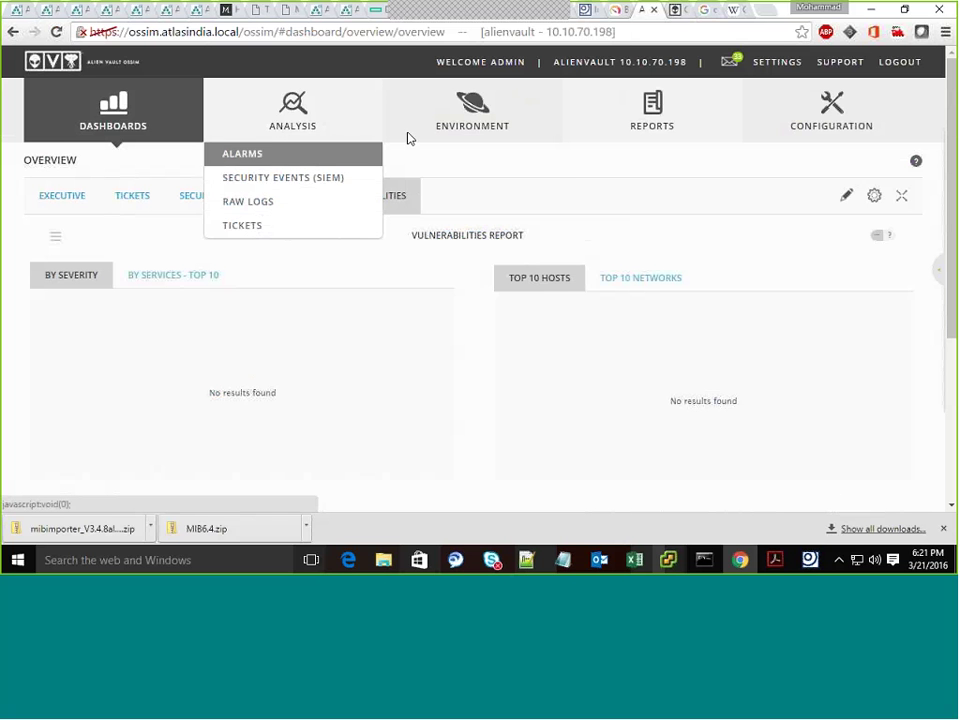
pyautogui.moveTo(463, 118)
pyautogui.moveTo(713, 131)
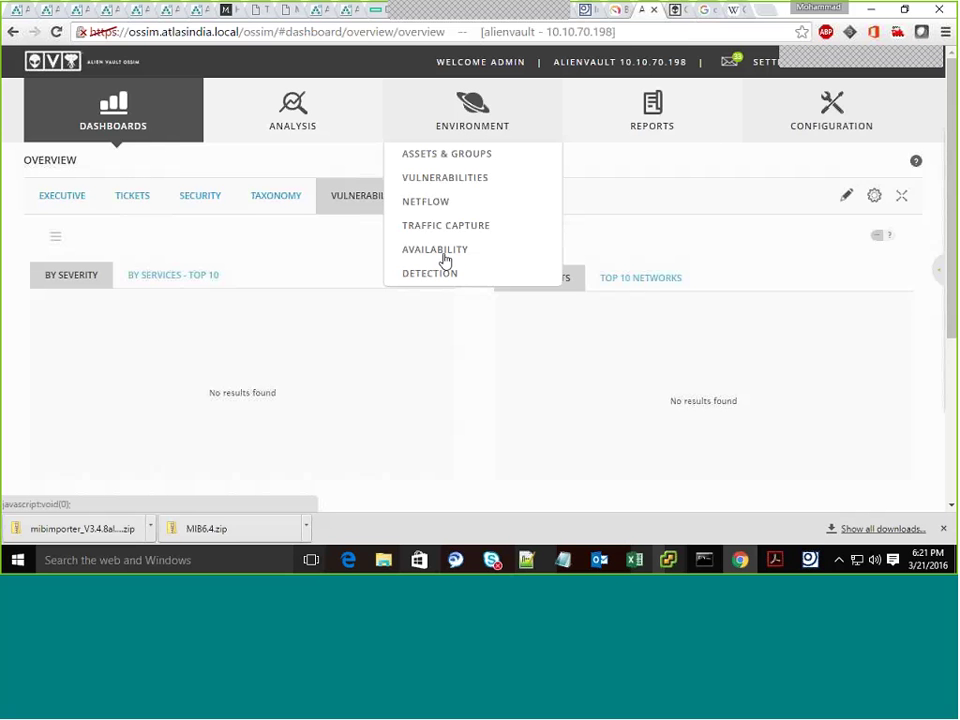
# Check the Vulnerabilities Scan Jobs list, where Test-Job has run over 2 minutes with zero findings
pyautogui.click(474, 135)
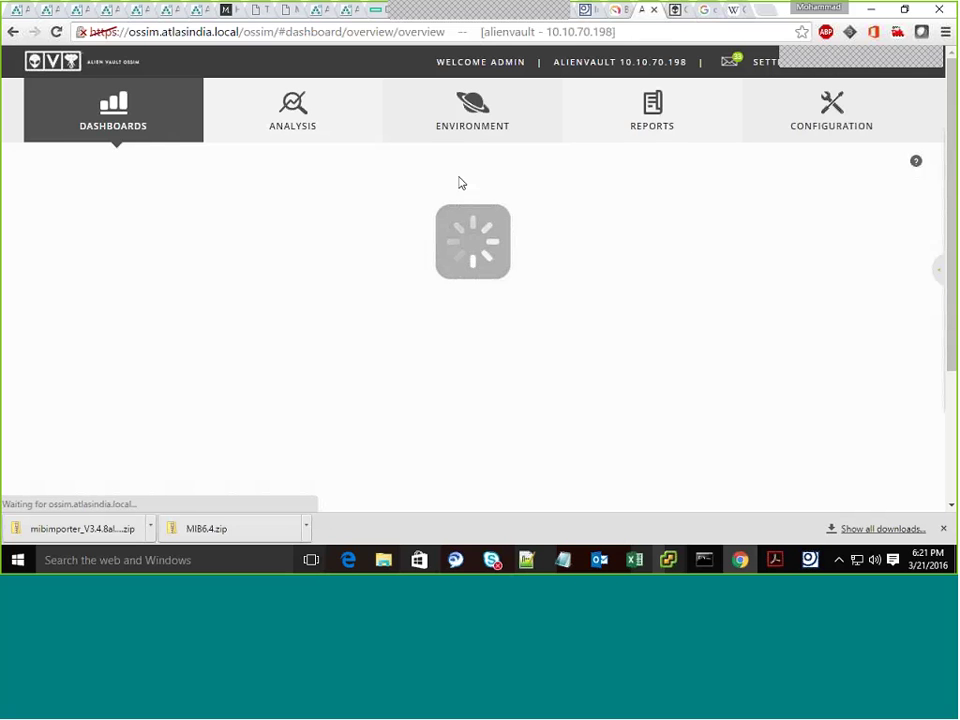
pyautogui.click(140, 196)
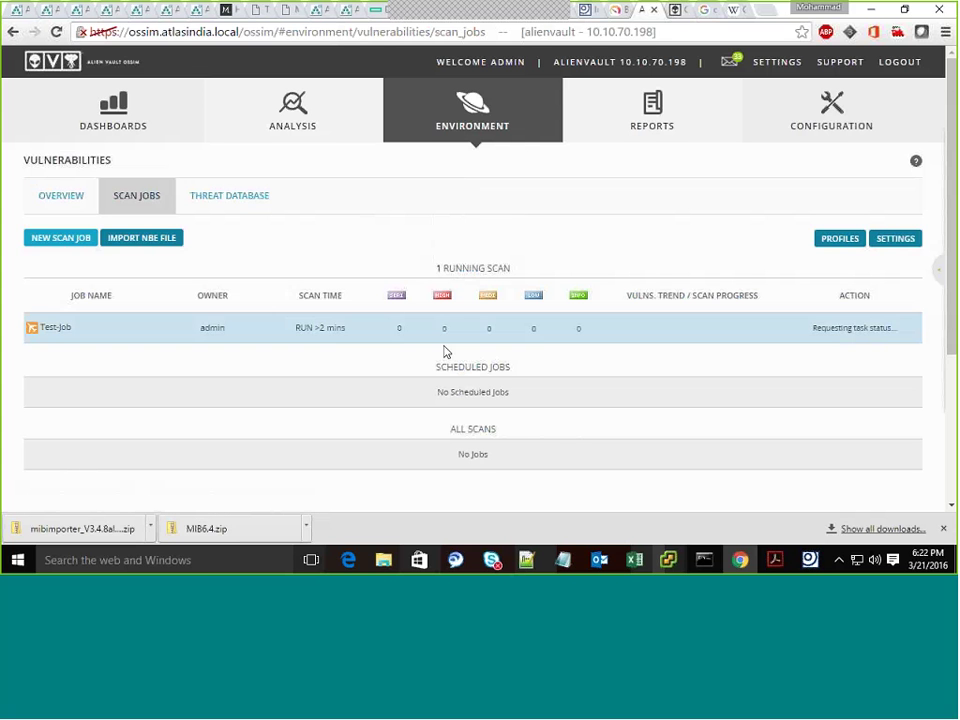
pyautogui.moveTo(850, 115)
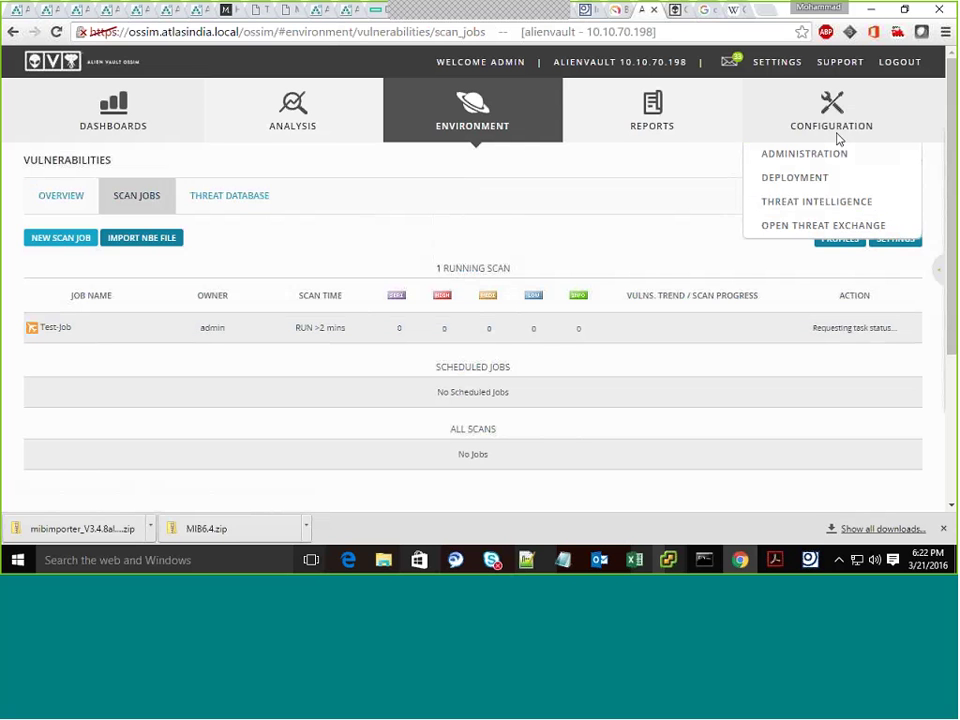
pyautogui.click(831, 129)
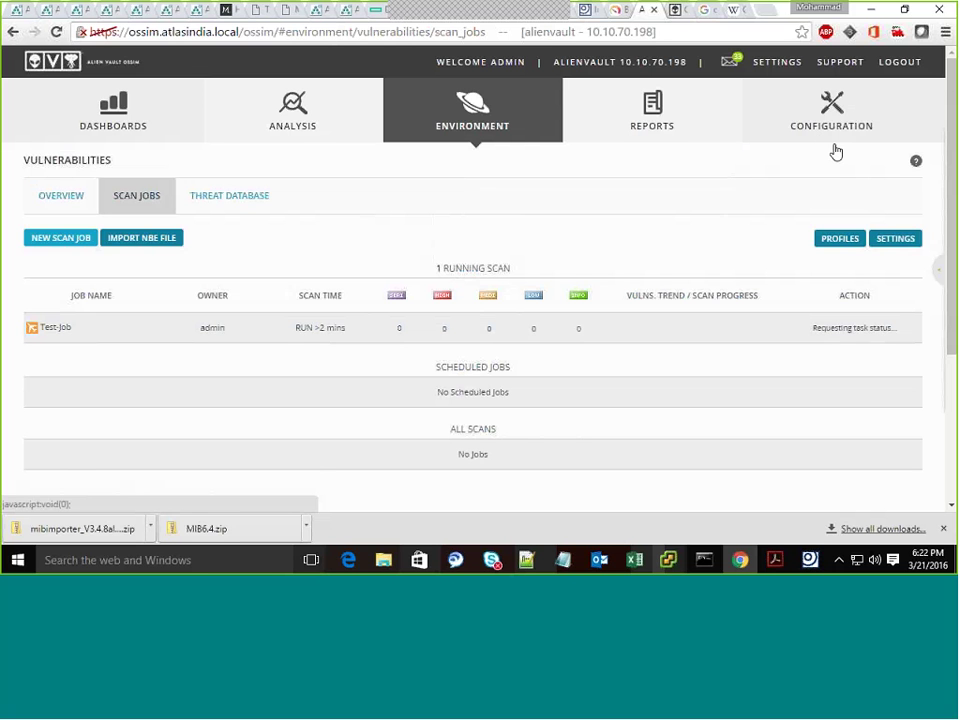
pyautogui.click(859, 96)
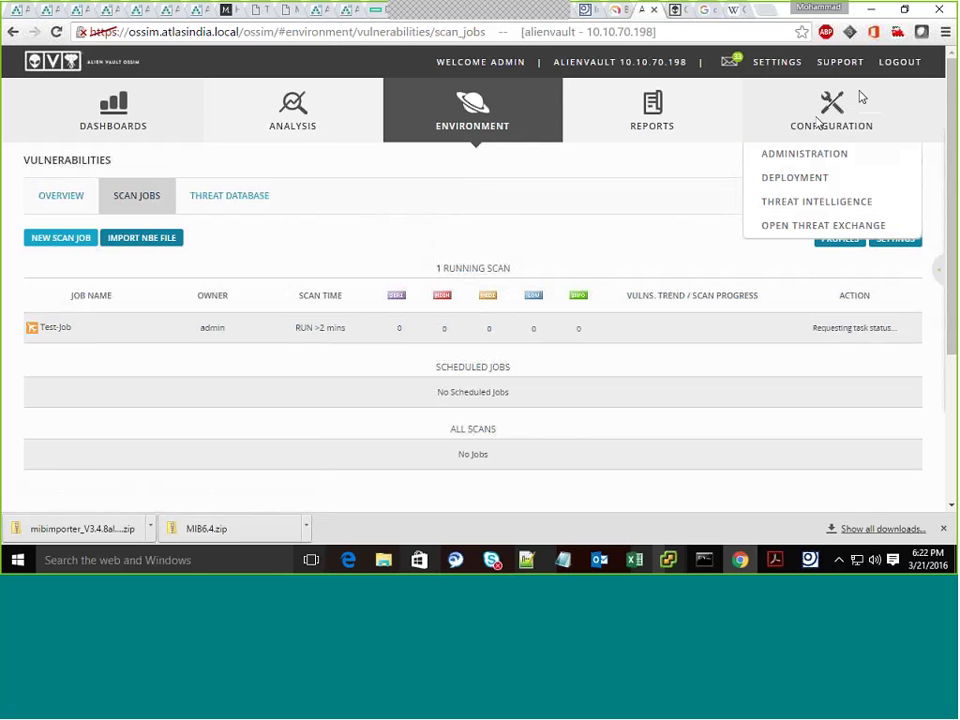
# Look over the Administration main and backup settings, then open the Deployment Components page for alienvault 10.10.70.198
pyautogui.click(816, 157)
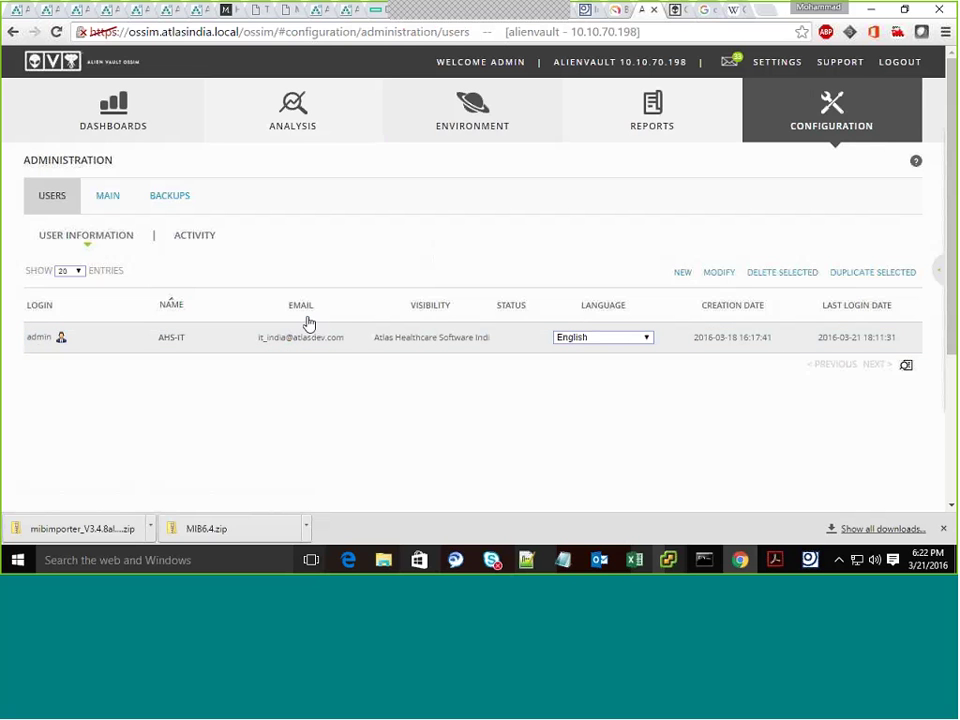
pyautogui.click(115, 200)
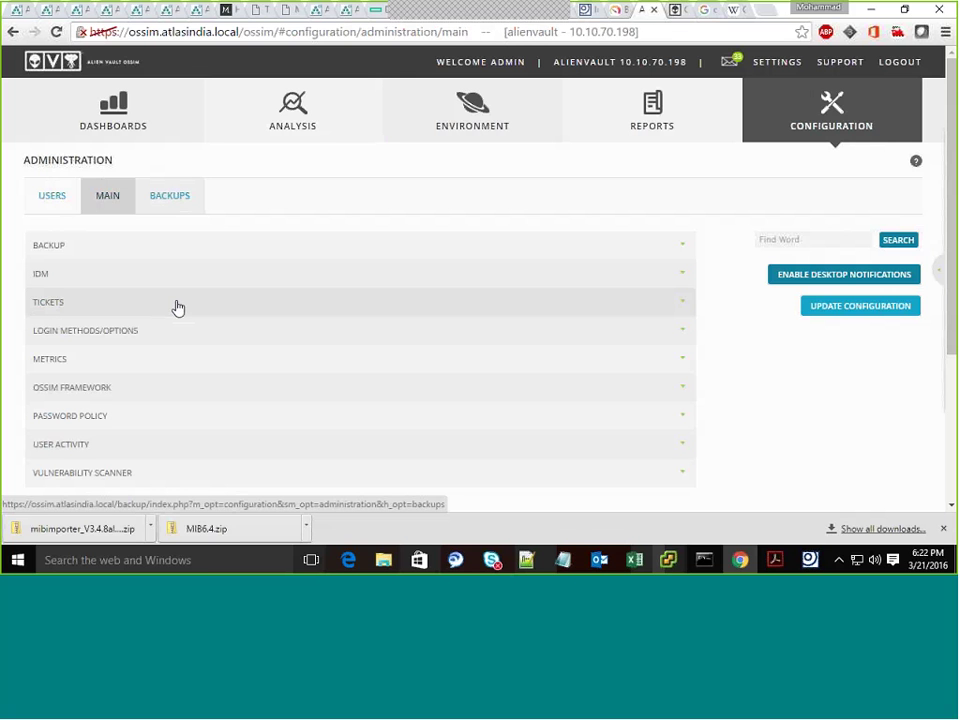
pyautogui.click(168, 196)
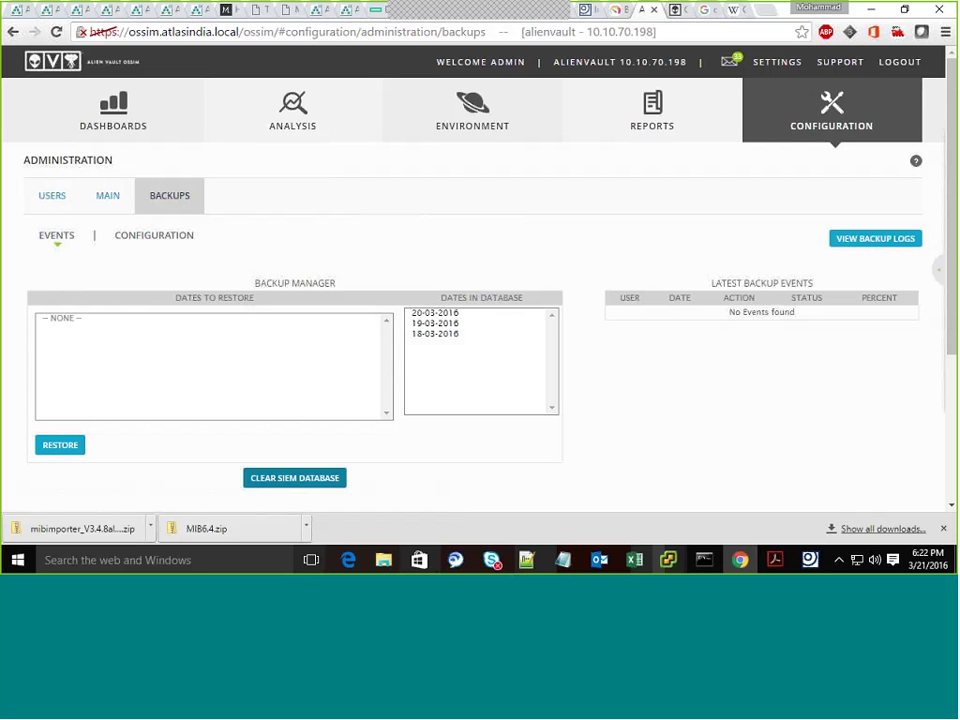
pyautogui.moveTo(823, 150)
pyautogui.click(810, 187)
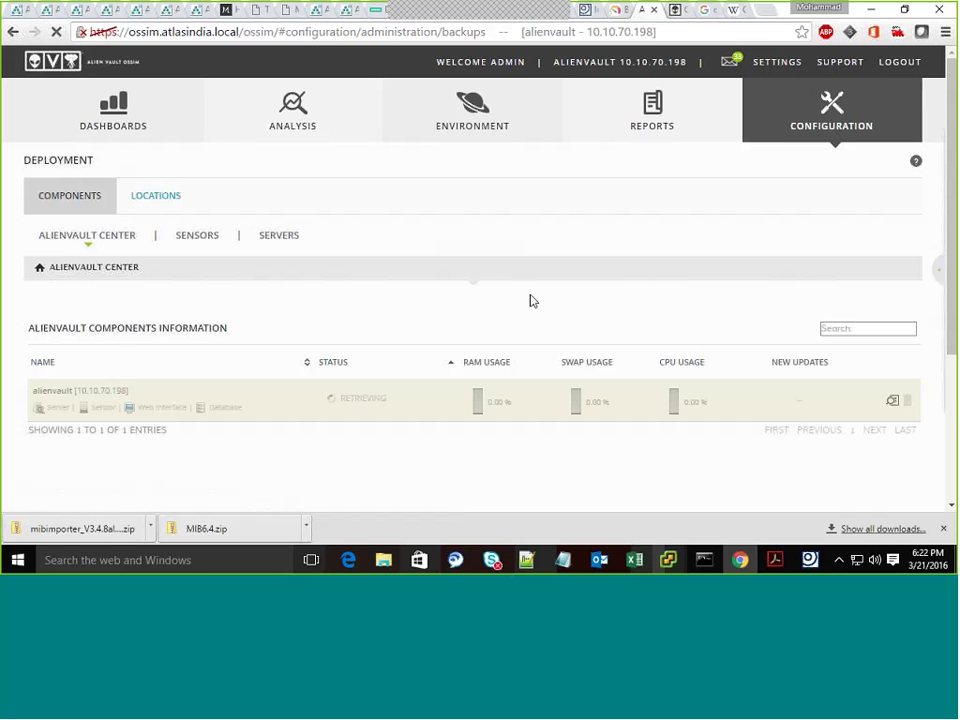
# Scroll down the Deployment Components page to the alienvault 10.10.70.198 component
pyautogui.scroll(-1, 388, 451)
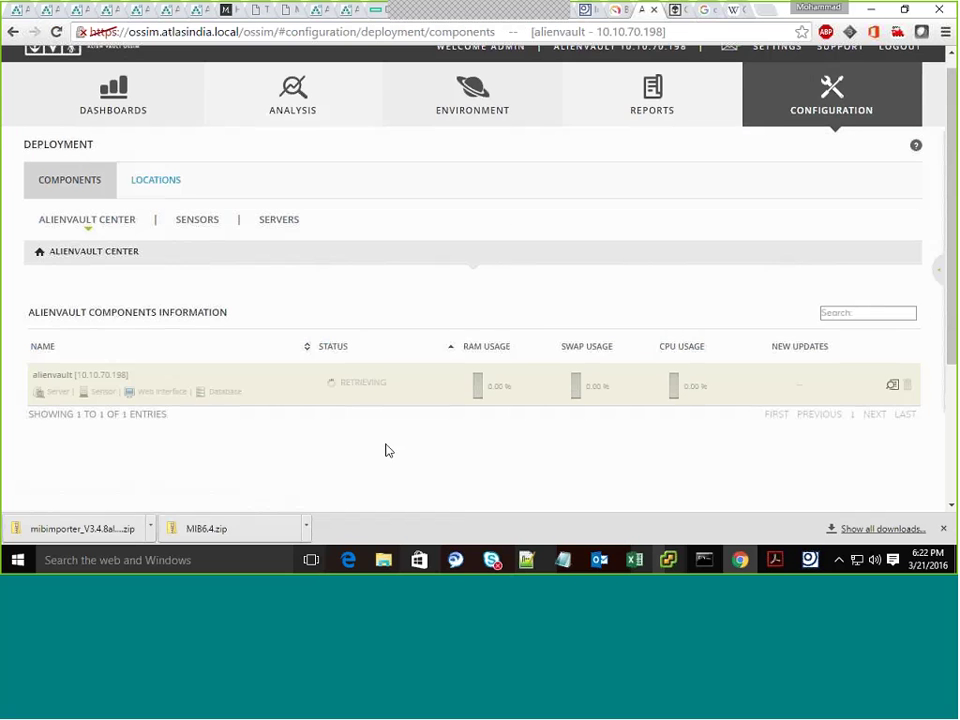
pyautogui.scroll(-1, 388, 451)
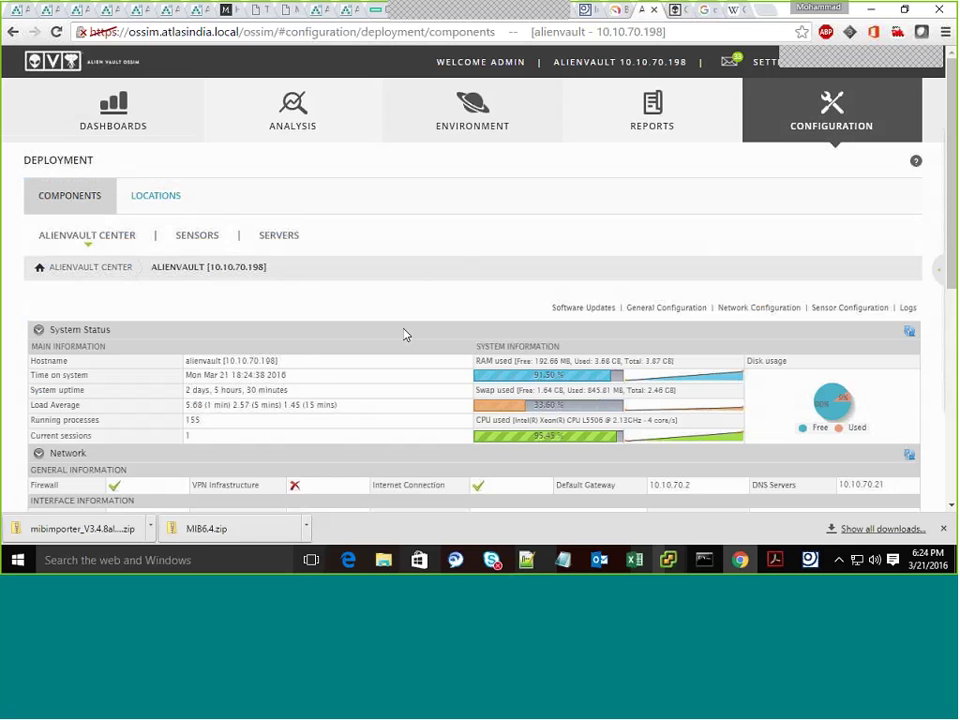
# Scroll through the alienvault system status and highlight the number of installed packages
pyautogui.scroll(-1, 364, 326)
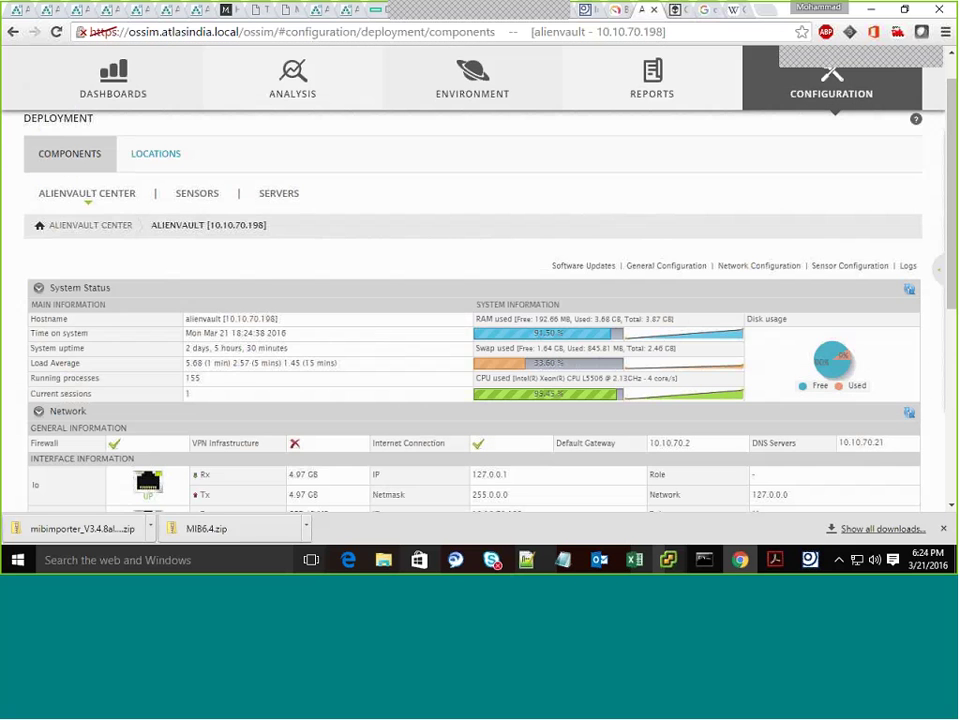
pyautogui.scroll(-3, 286, 265)
pyautogui.doubleClick(268, 304)
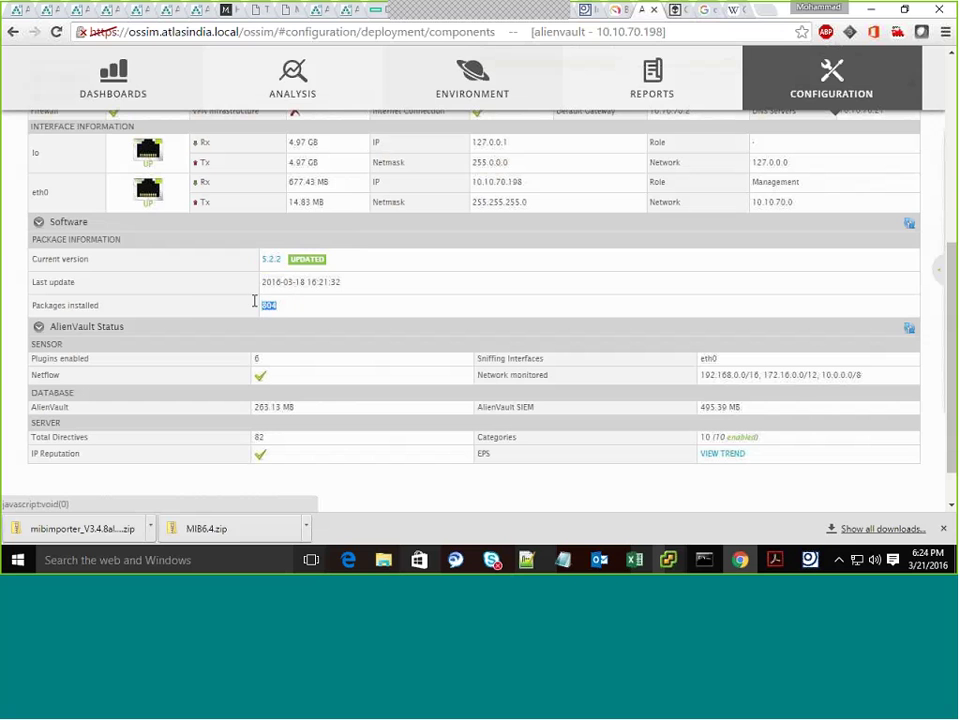
pyautogui.scroll(1, 156, 342)
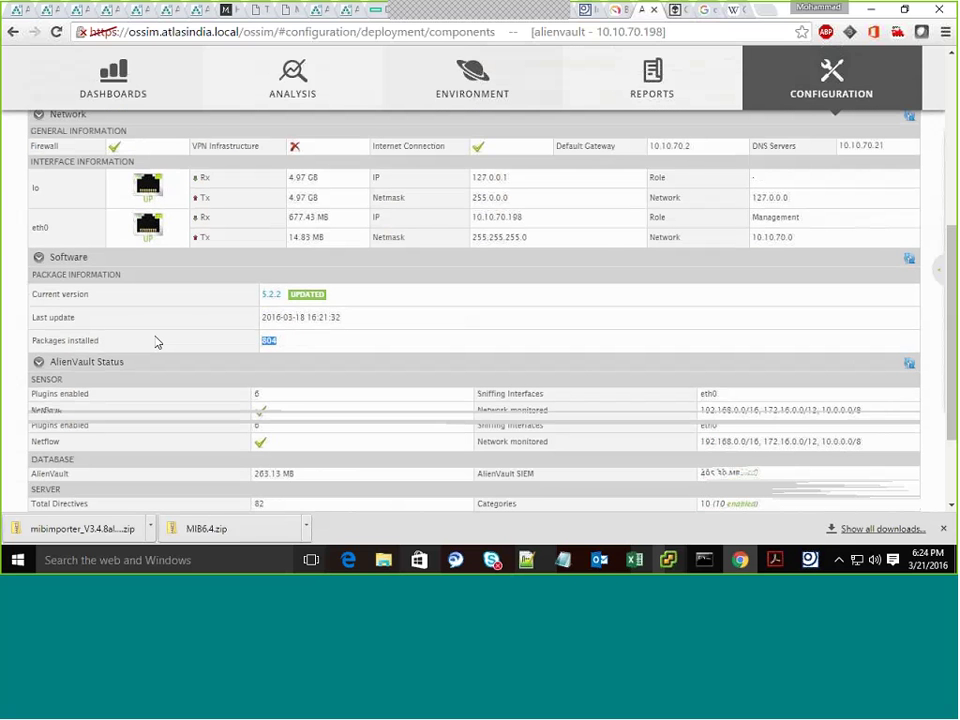
pyautogui.scroll(2, 156, 342)
pyautogui.scroll(3, 535, 313)
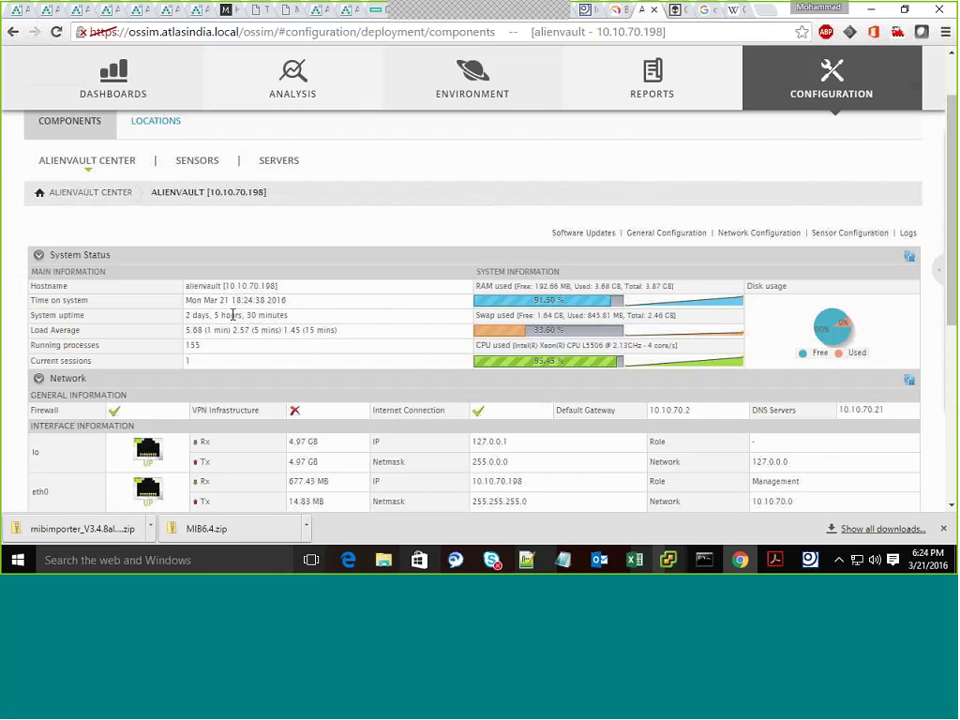
# Highlight the CPU model and other entries in the system information
pyautogui.moveTo(186, 315); pyautogui.dragTo(297, 315)
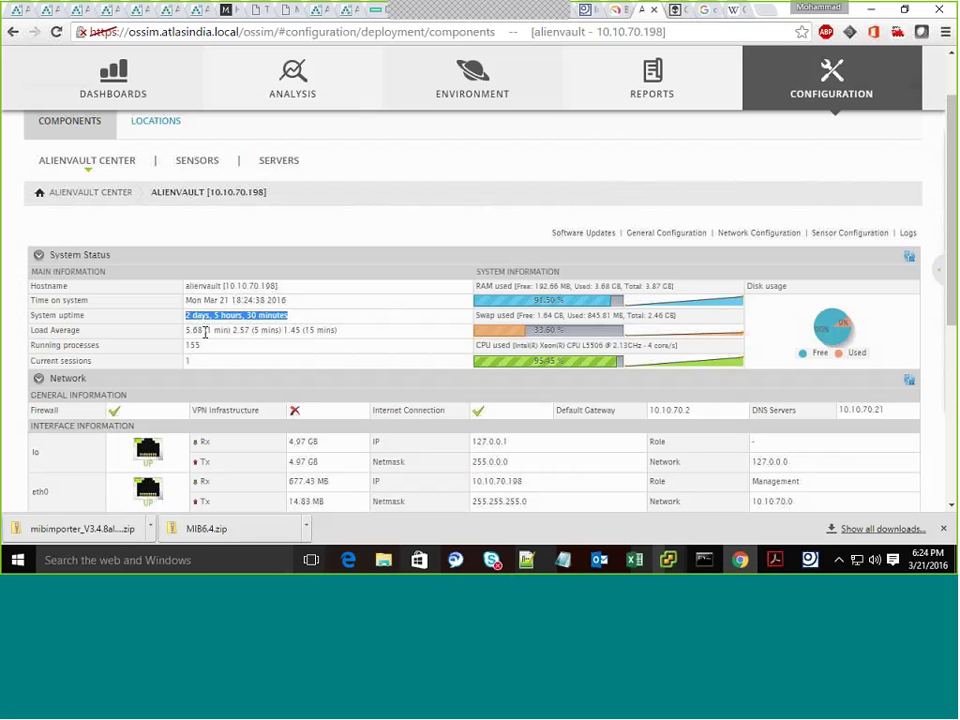
pyautogui.moveTo(477, 345); pyautogui.dragTo(625, 348)
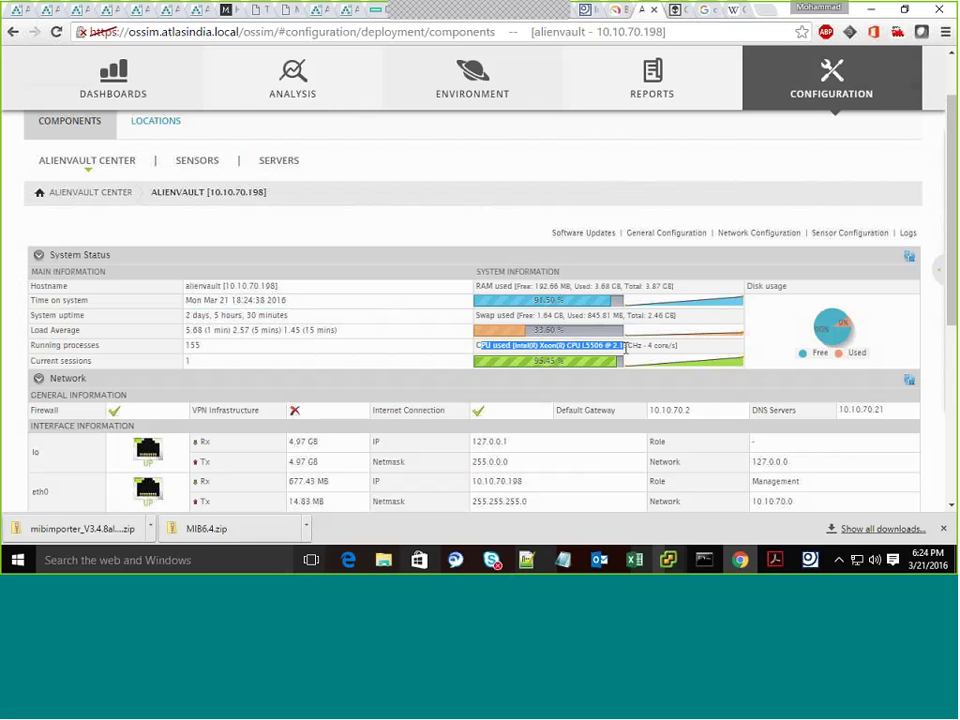
pyautogui.scroll(-1, 264, 358)
pyautogui.scroll(-3, 264, 358)
pyautogui.moveTo(37, 307); pyautogui.dragTo(105, 306)
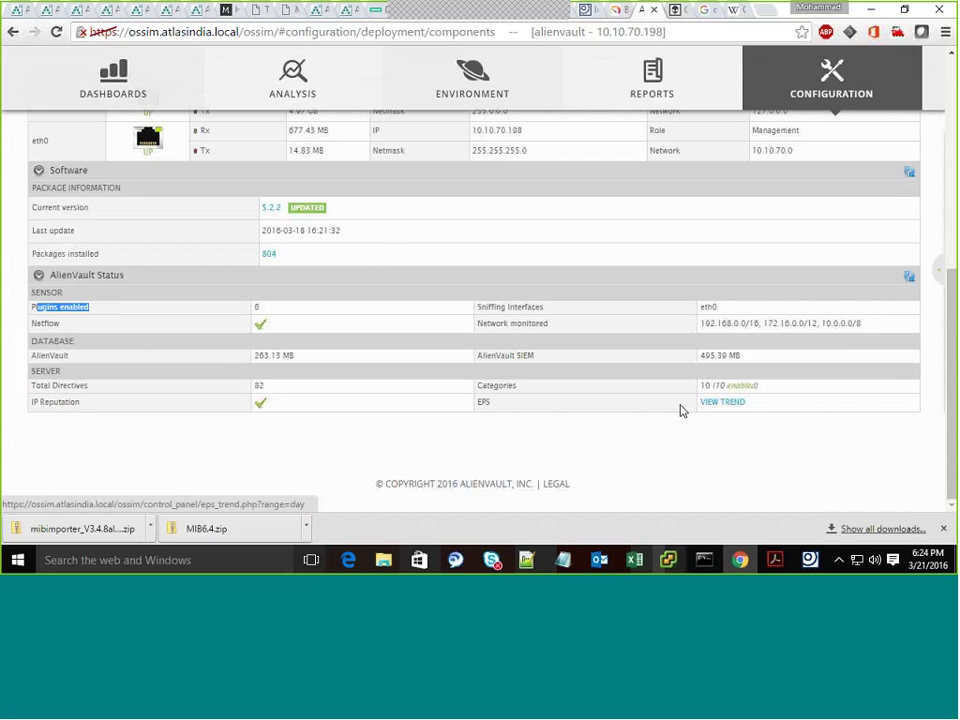
pyautogui.scroll(1, 681, 409)
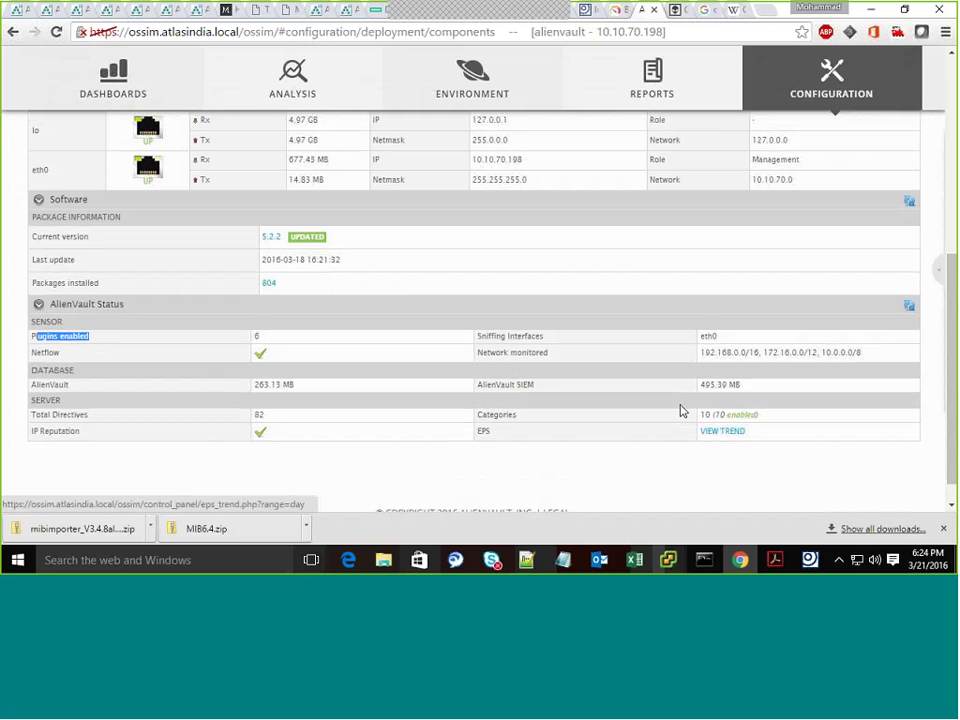
pyautogui.scroll(9, 563, 208)
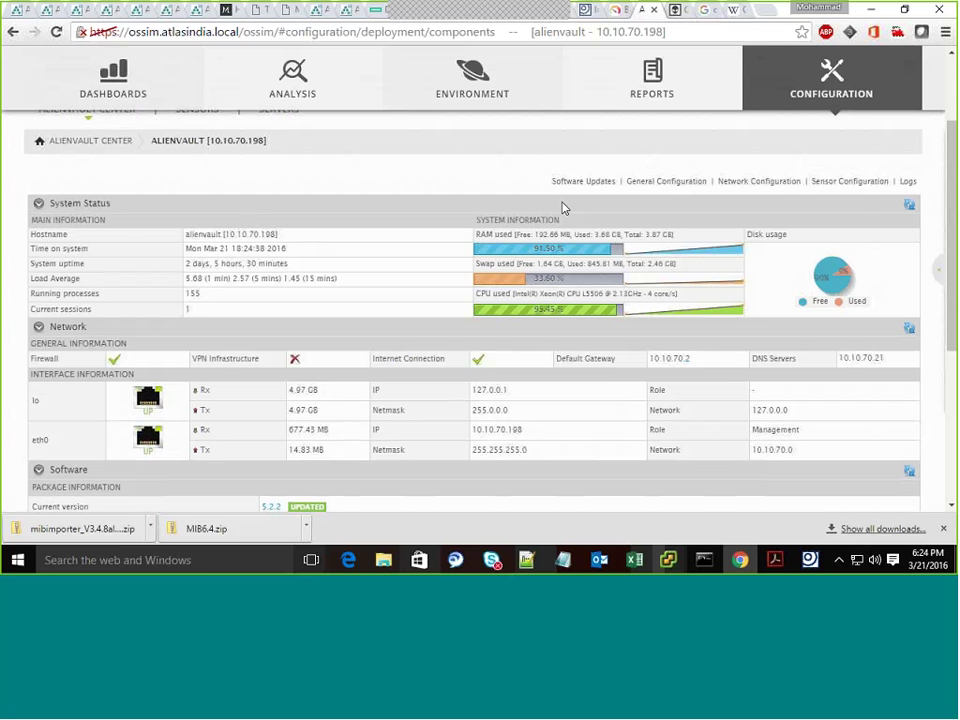
# Open alienvault's General Configuration showing admin IP 10.10.70.198, NTP server No, mail relay No
pyautogui.moveTo(791, 99)
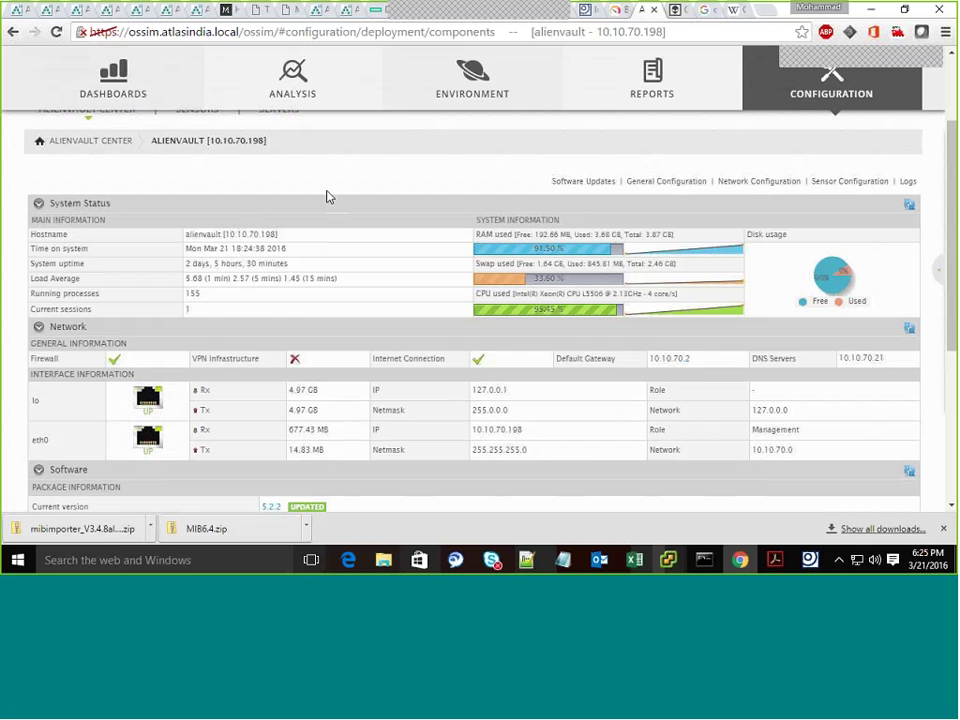
pyautogui.scroll(1, 492, 292)
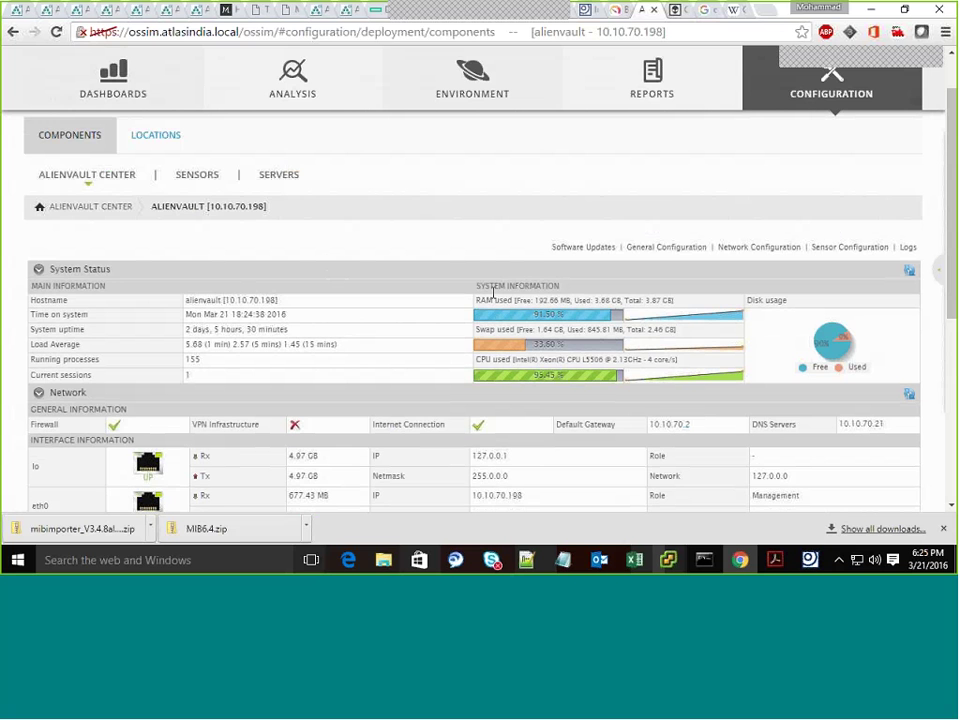
pyautogui.scroll(1, 492, 292)
pyautogui.click(679, 258)
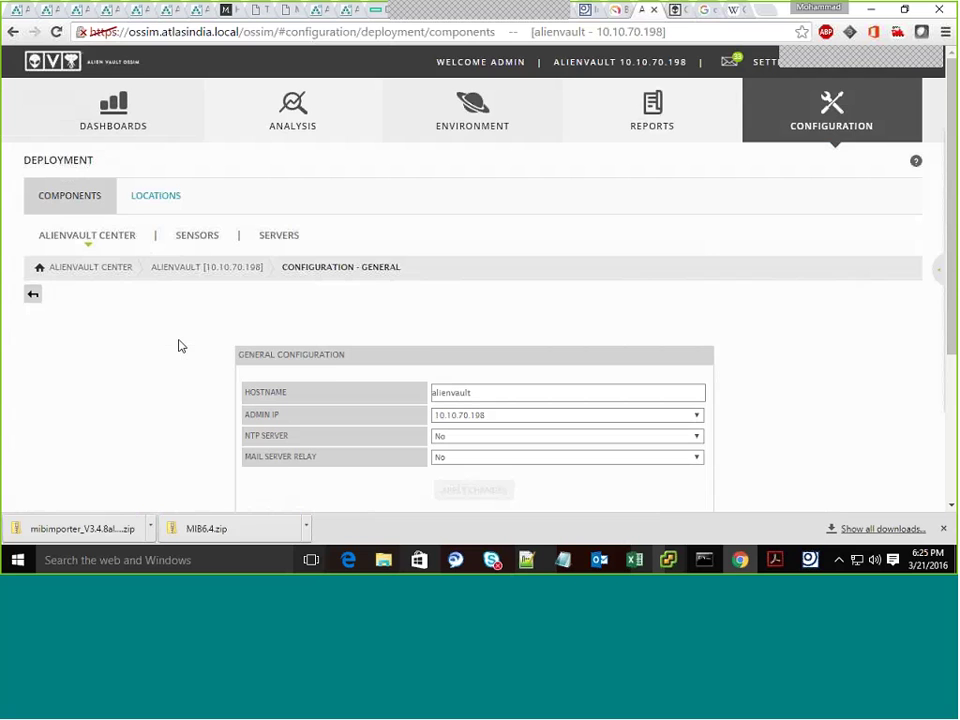
# Highlight the current hostname alienvault in the General Configuration form
pyautogui.scroll(-1, 181, 346)
pyautogui.scroll(-1, 181, 346)
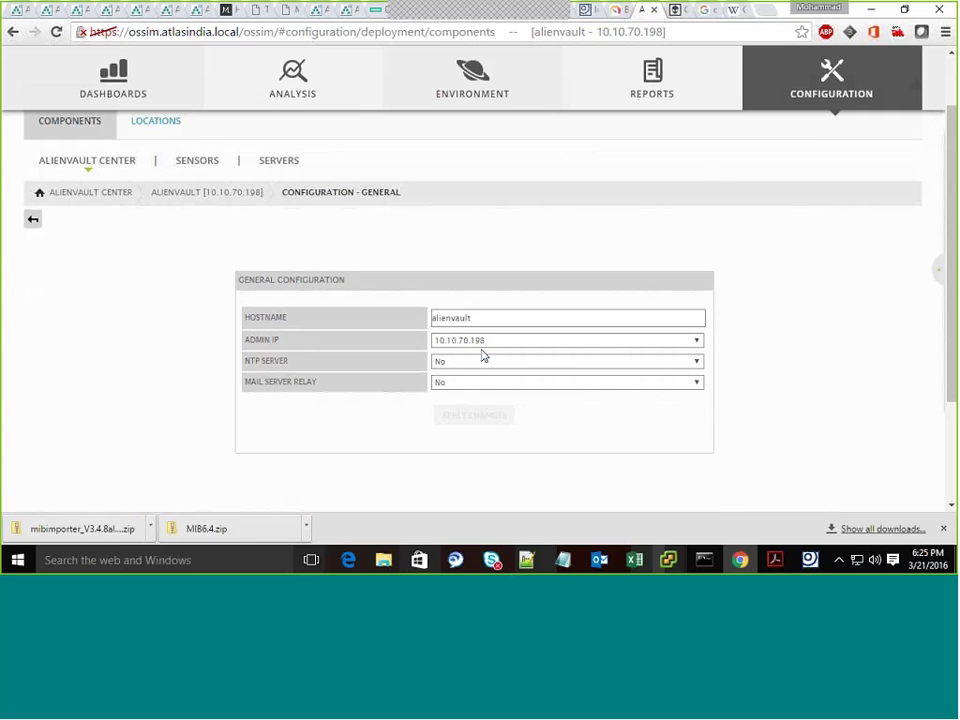
pyautogui.moveTo(473, 318); pyautogui.dragTo(421, 321)
pyautogui.scroll(-3, 460, 300)
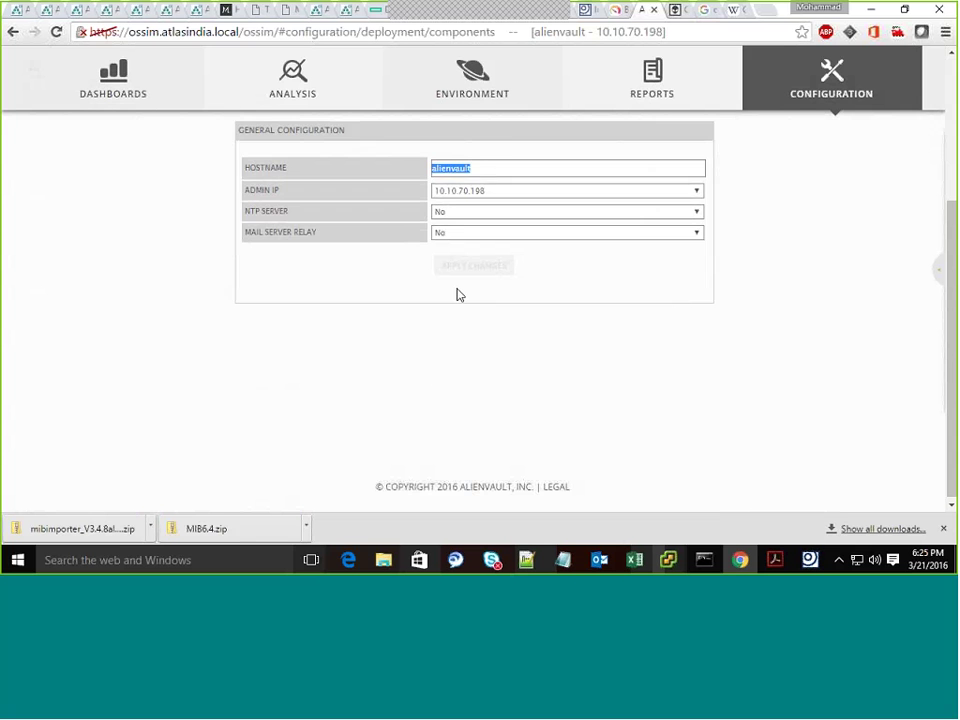
pyautogui.scroll(2, 459, 294)
# Set NTP Server and Mail Server Relay to Yes, then refresh with F5 without applying changes
pyautogui.click(456, 288)
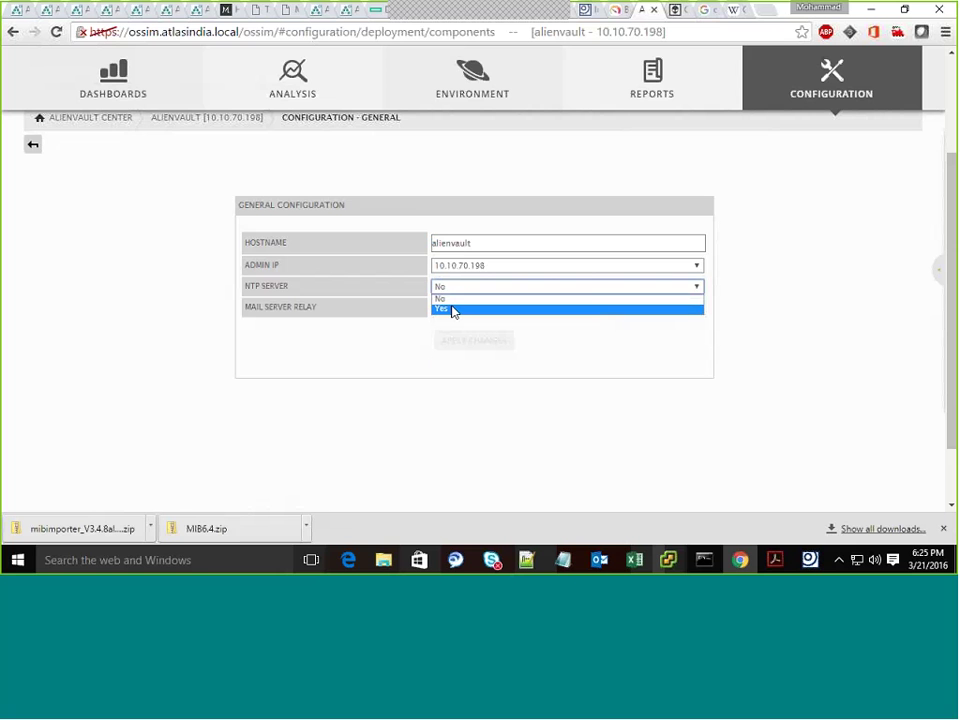
pyautogui.click(452, 310)
pyautogui.click(447, 313)
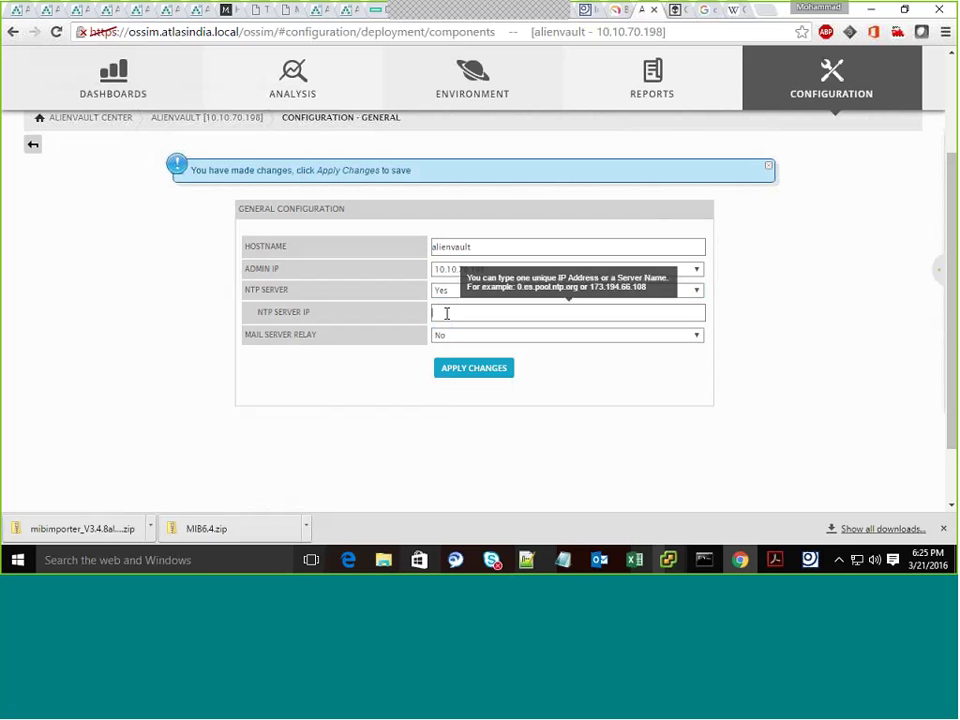
pyautogui.click(458, 336)
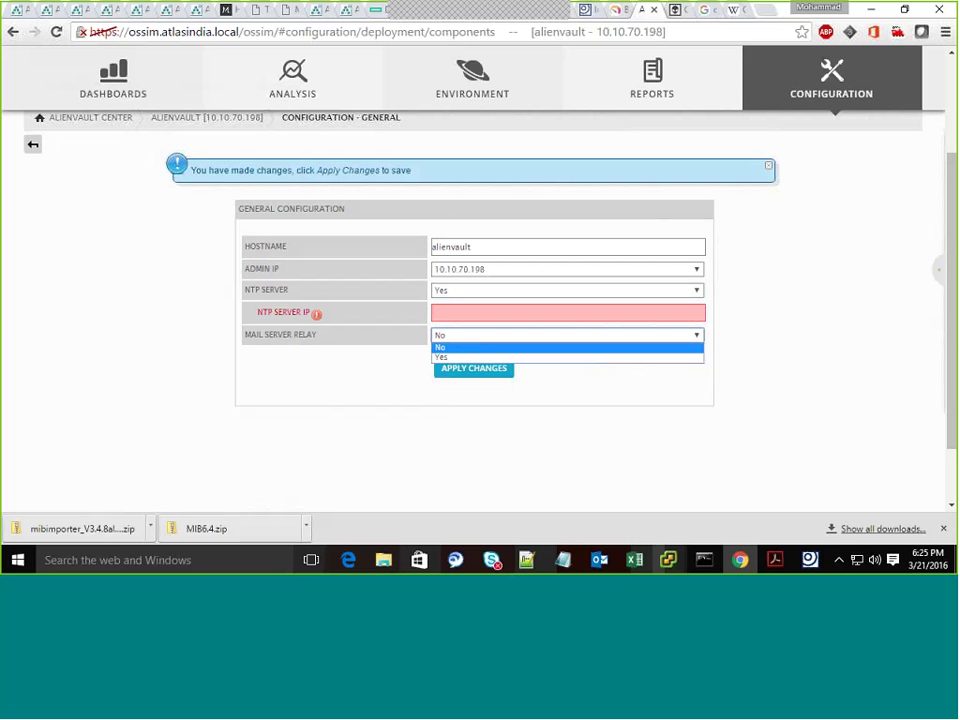
pyautogui.click(464, 357)
pyautogui.click(462, 359)
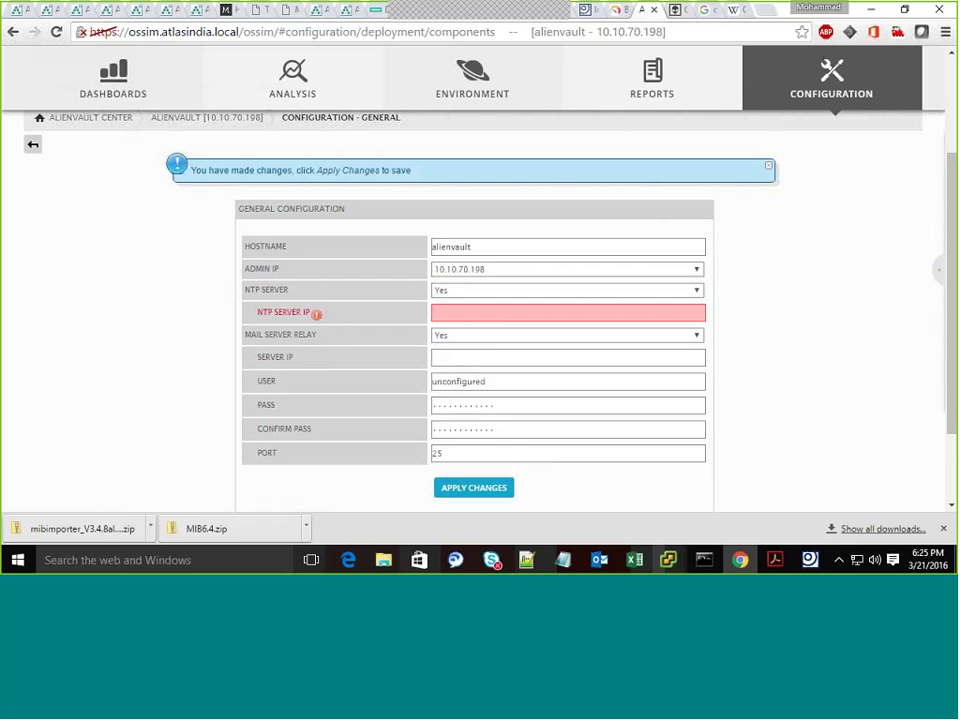
pyautogui.scroll(-1, 530, 446)
pyautogui.press('F5')
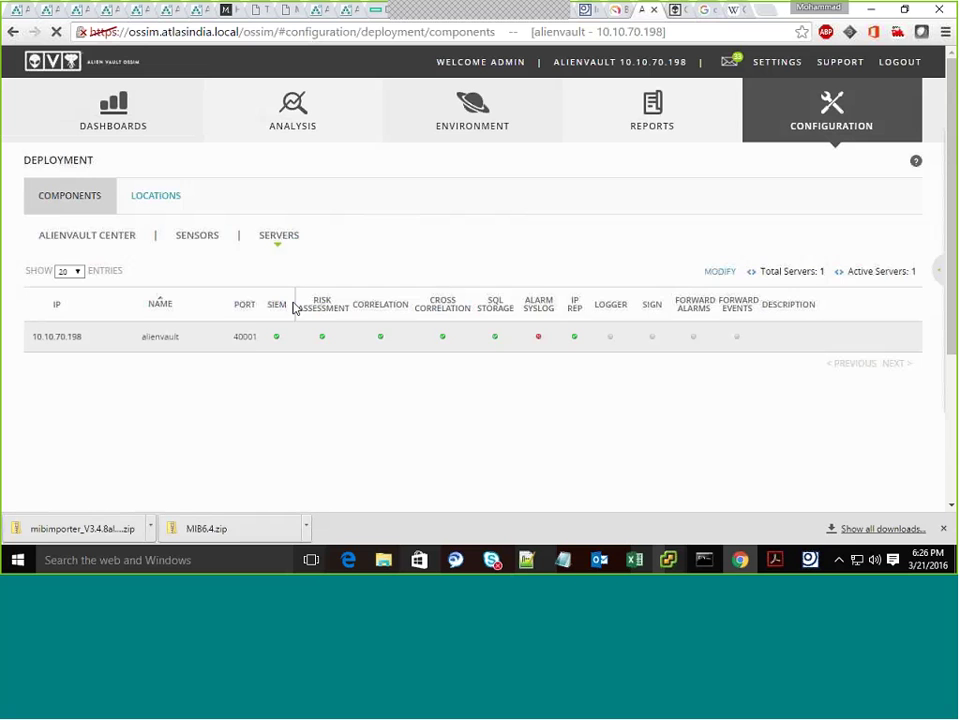
pyautogui.scroll(-1, 294, 307)
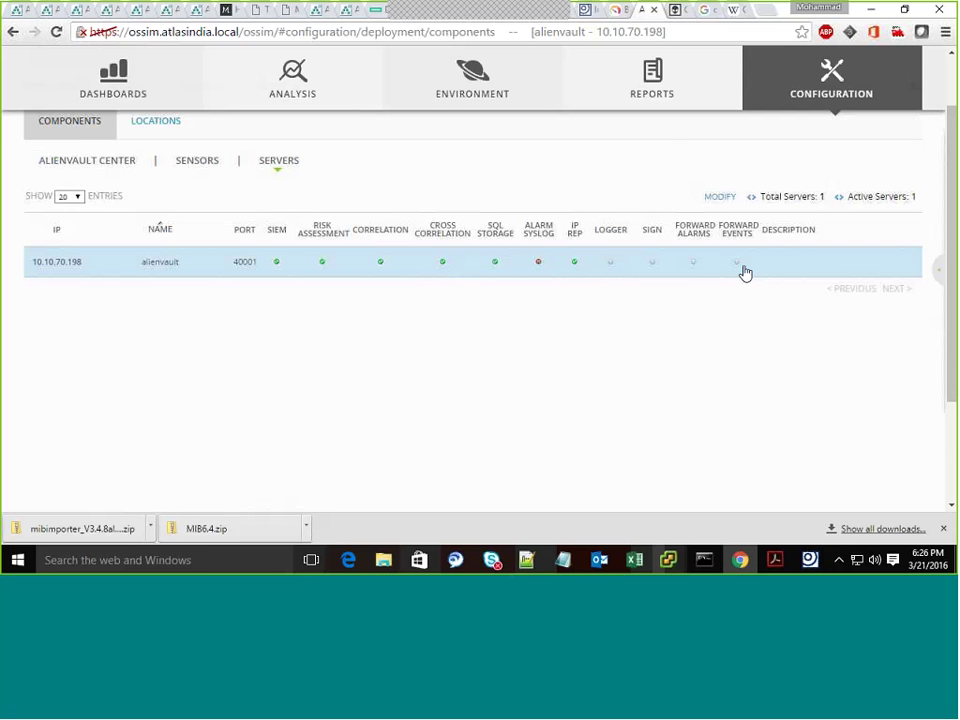
pyautogui.scroll(1, 823, 146)
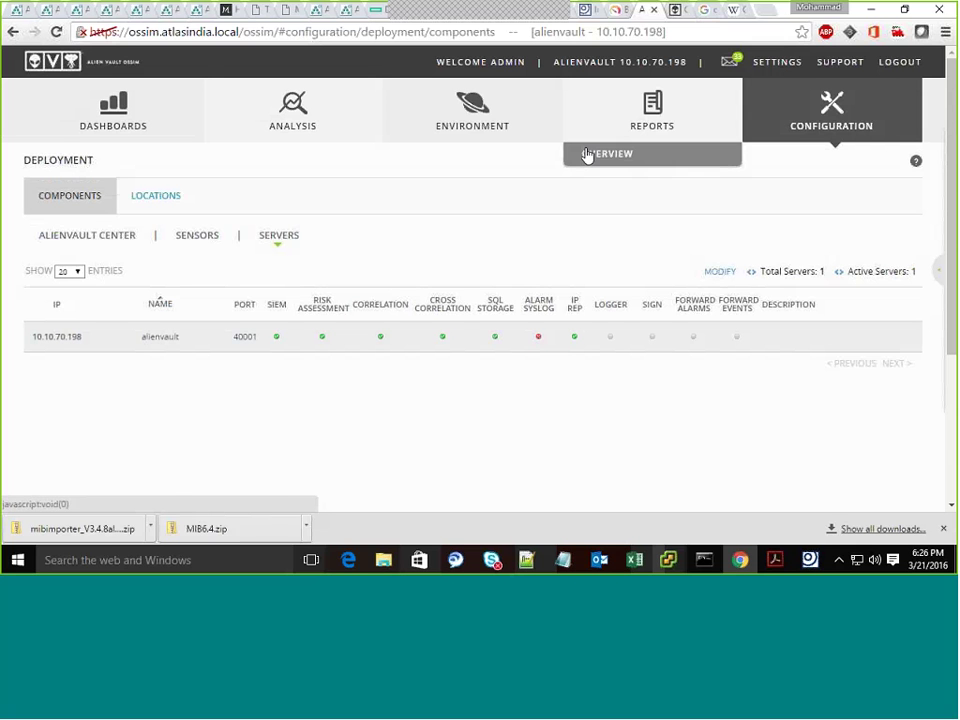
pyautogui.moveTo(455, 185)
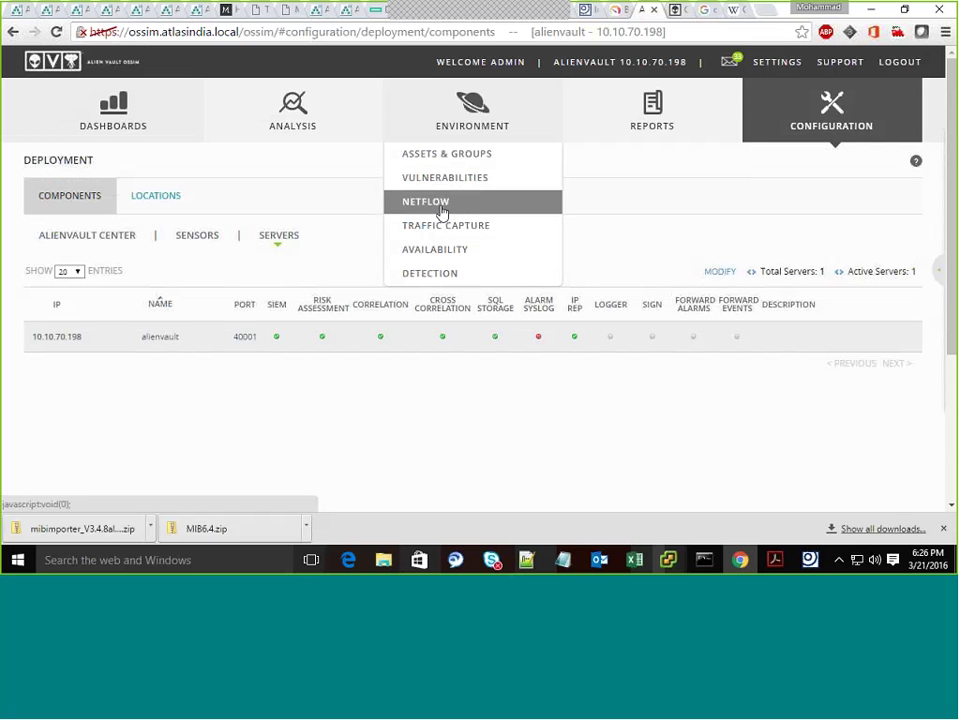
# Open NetFlow Details and scroll through the TCP, UDP, ICMP graphs and flow statistics
pyautogui.click(442, 212)
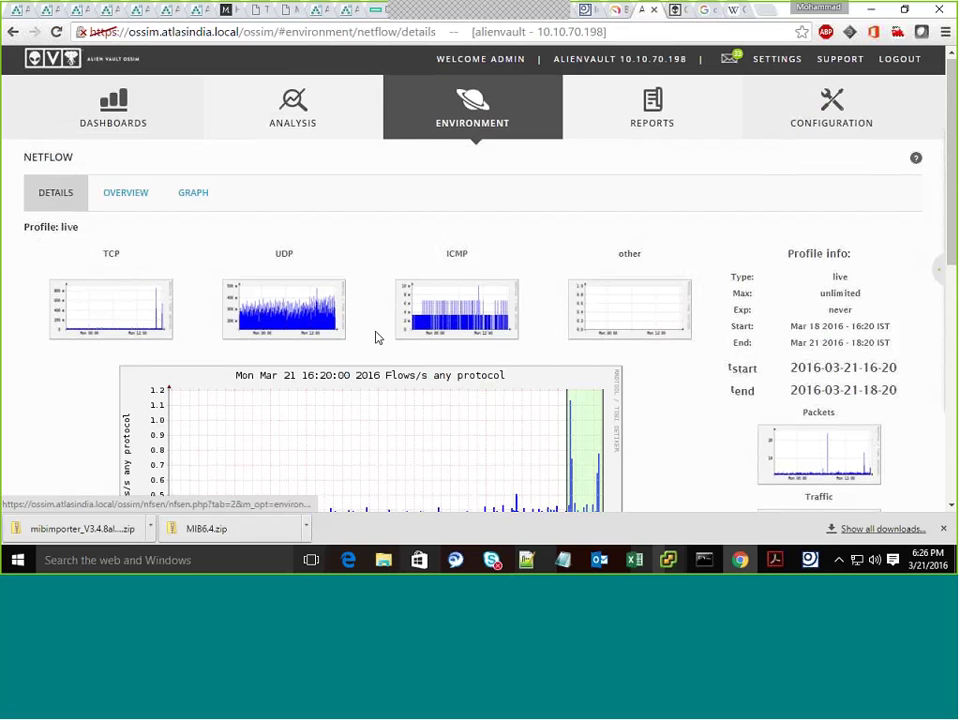
pyautogui.scroll(-3, 512, 357)
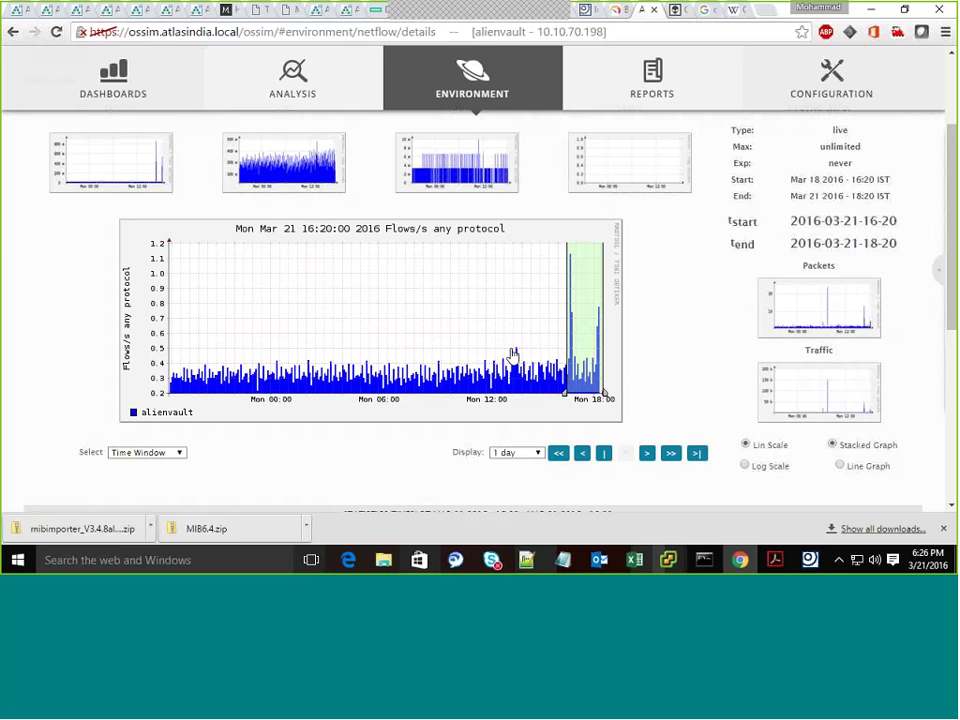
pyautogui.scroll(-6, 512, 357)
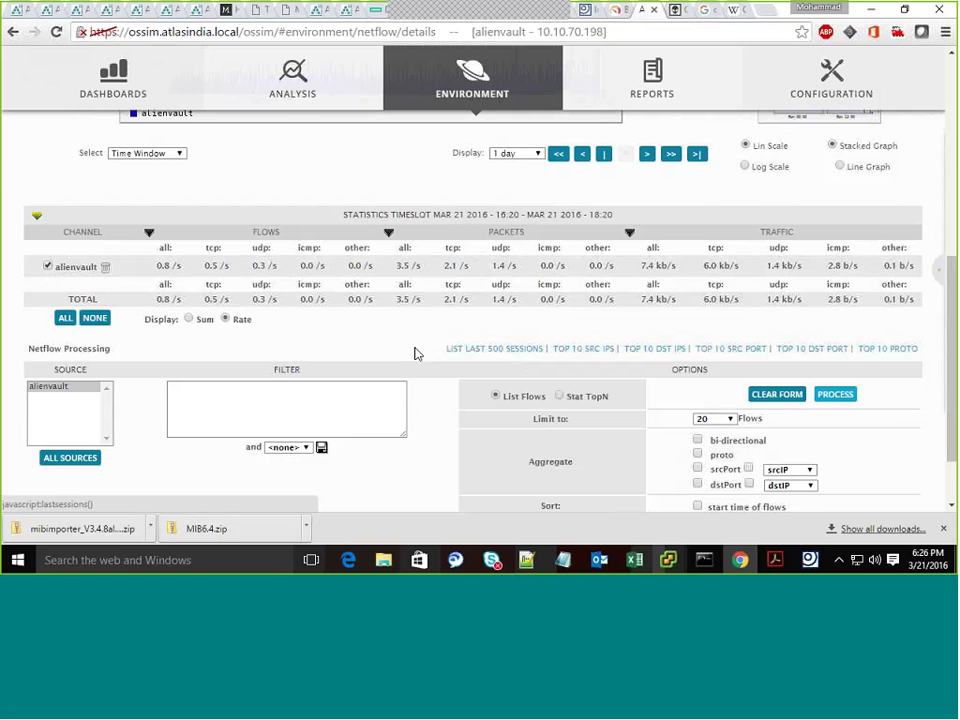
pyautogui.scroll(6, 405, 300)
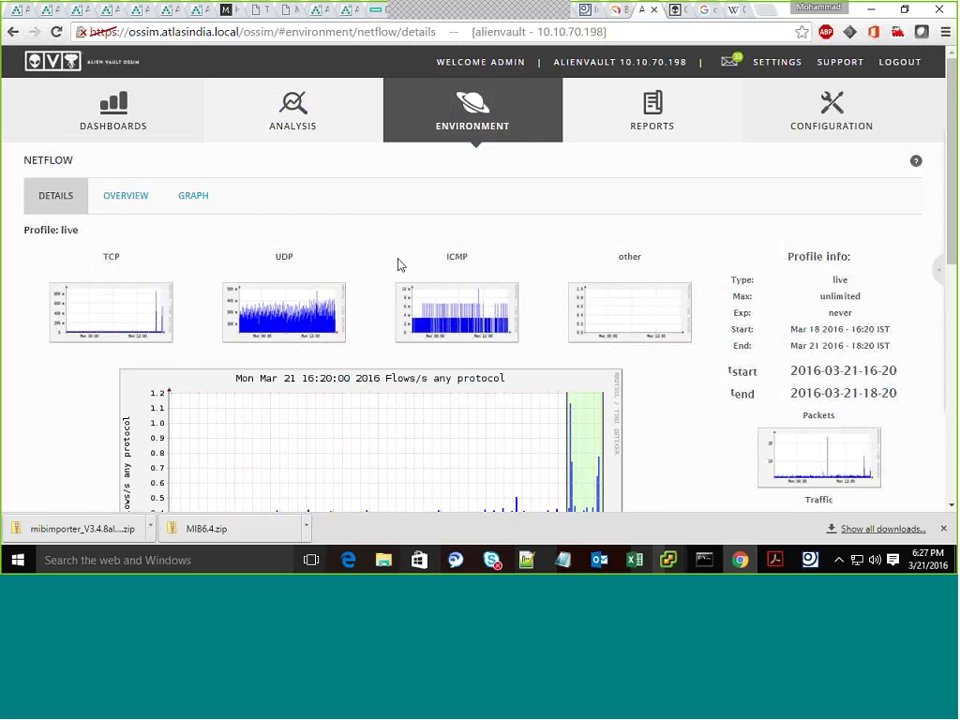
pyautogui.moveTo(551, 126)
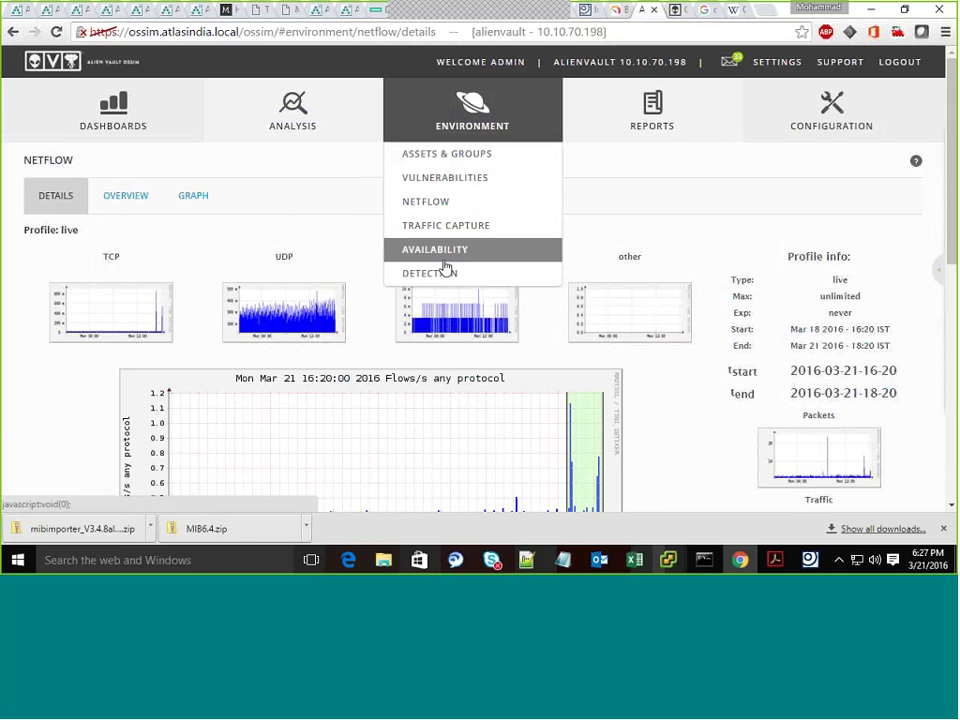
# Go back to the Overview dashboards from the Dashboards menu
pyautogui.moveTo(111, 103)
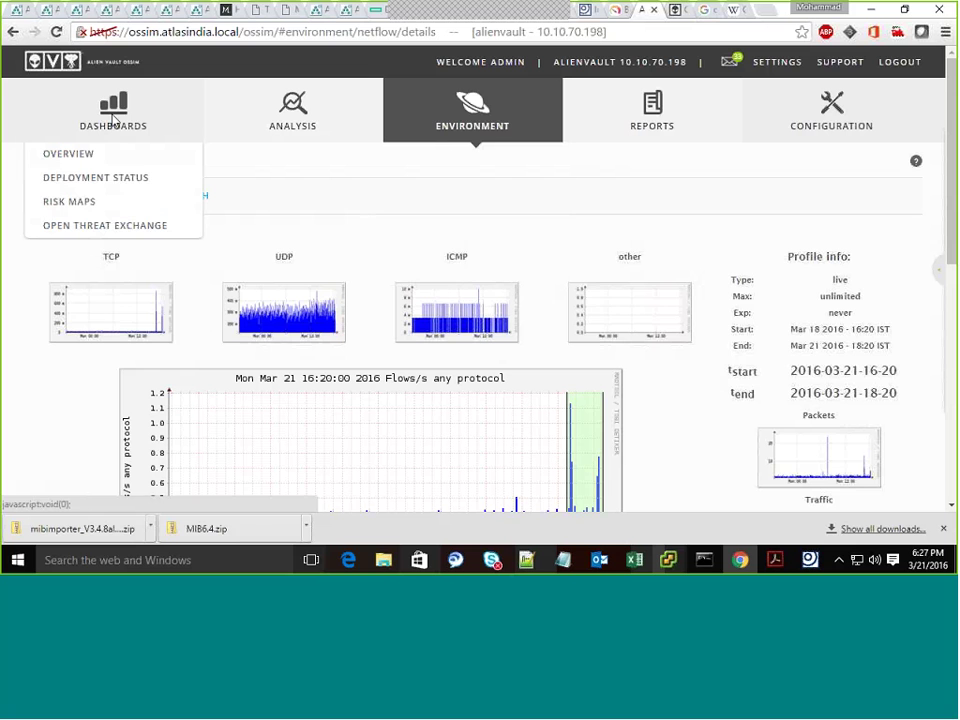
pyautogui.click(88, 156)
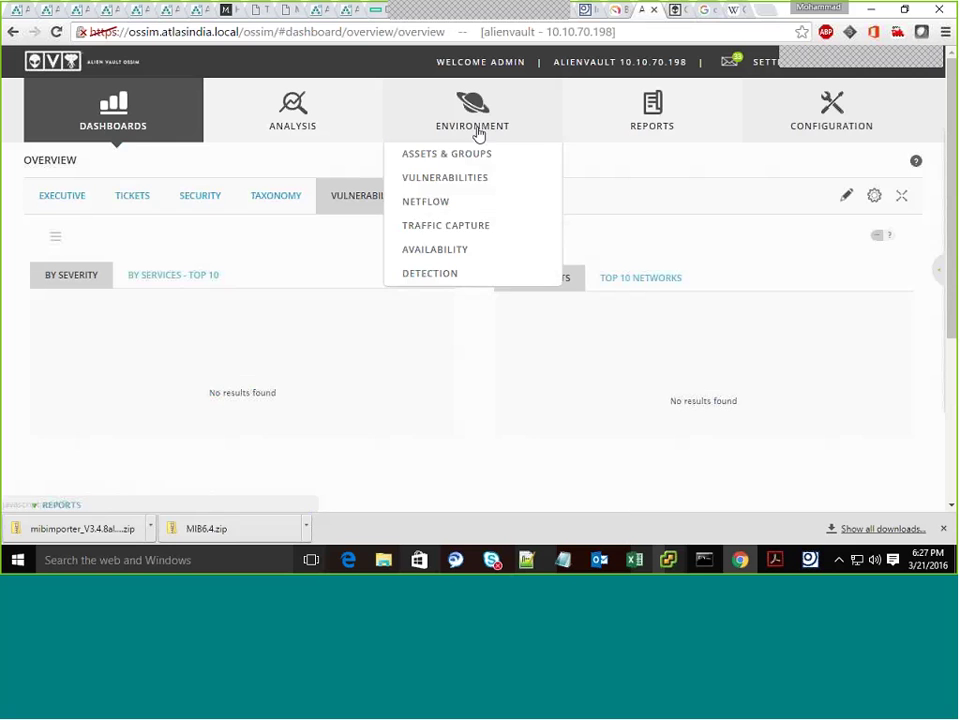
pyautogui.moveTo(146, 135)
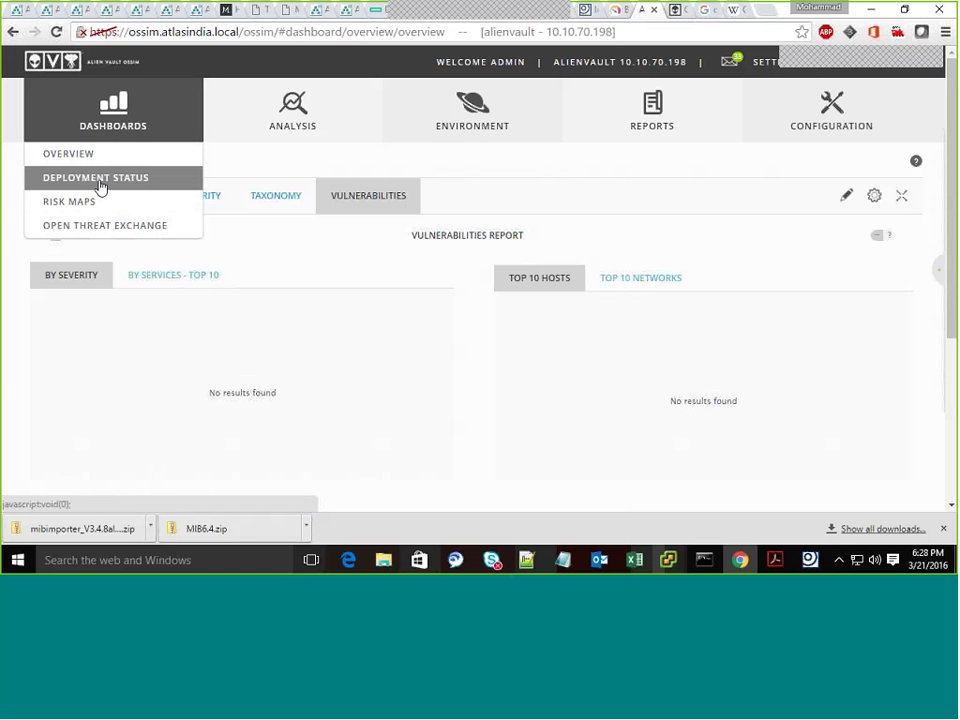
# Open Deployment Status: IDS, Passive Inventory and Netflow at 100%, Vulnerability Scans at 0%
pyautogui.click(100, 187)
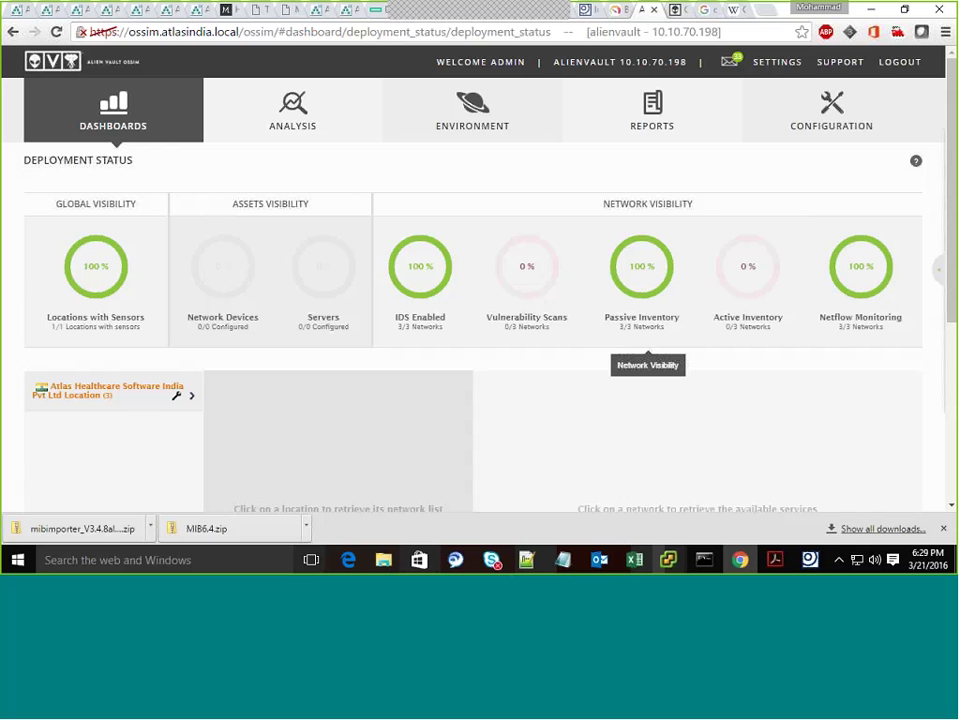
pyautogui.moveTo(96, 190)
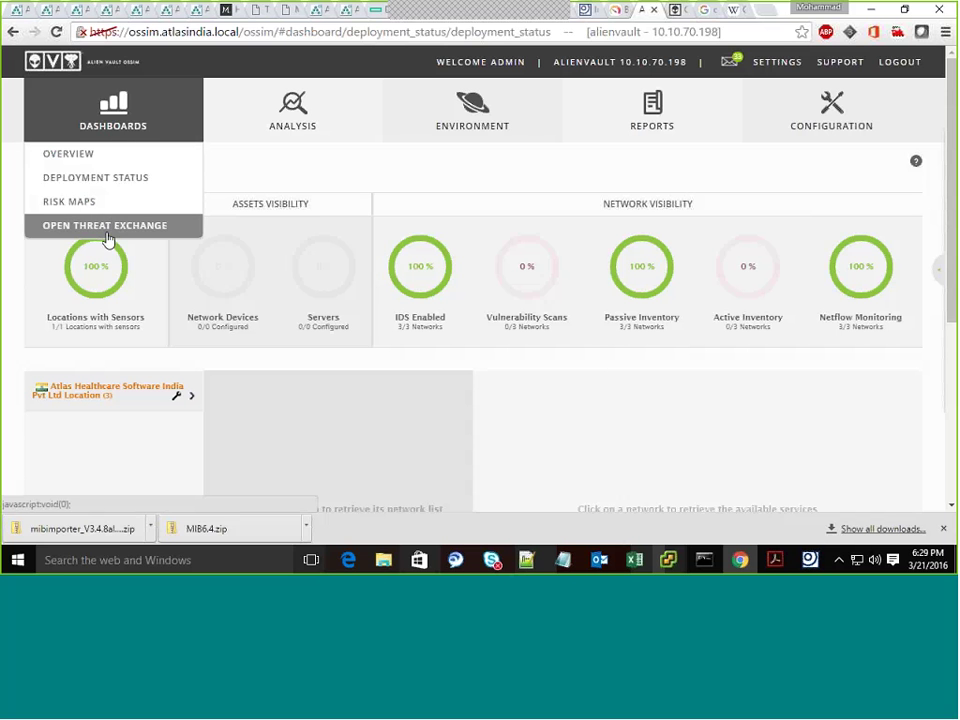
pyautogui.moveTo(506, 139)
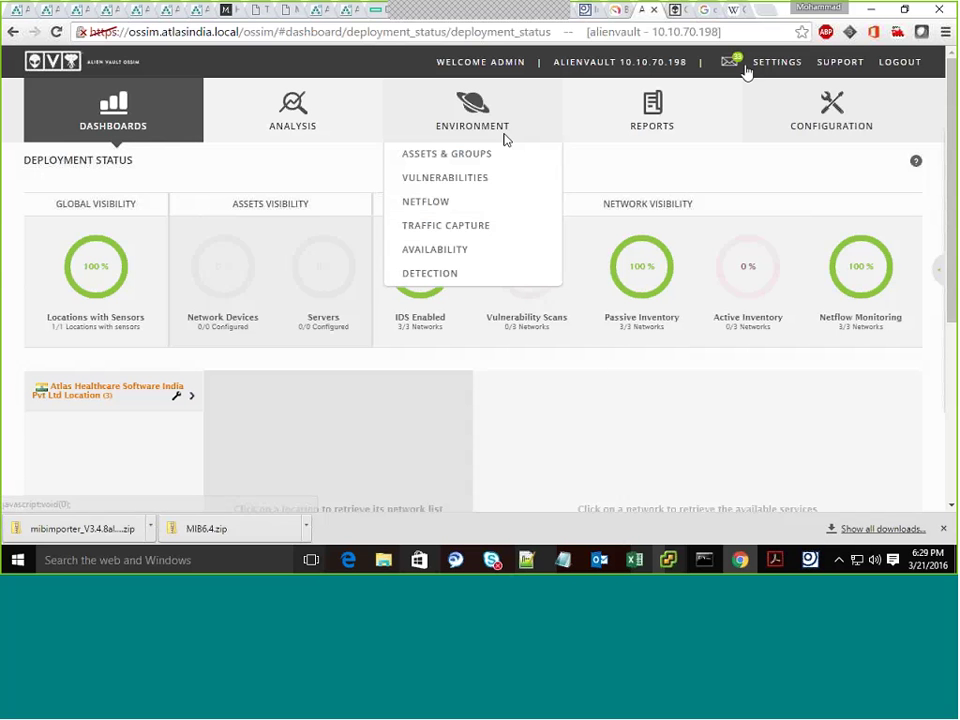
pyautogui.click(674, 12)
pyautogui.scroll(5, 437, 224)
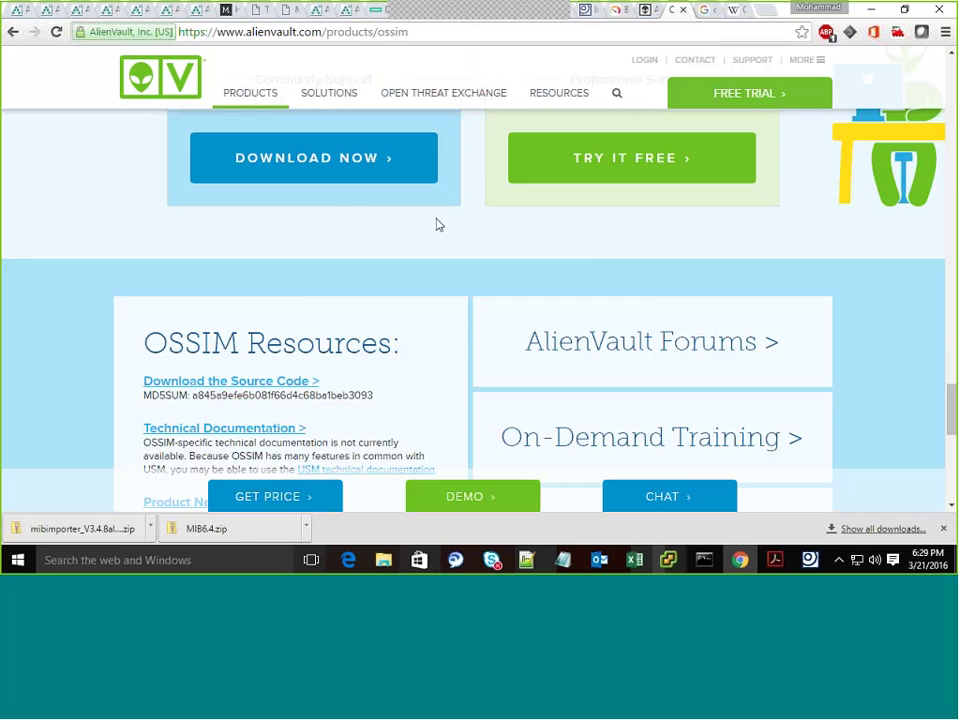
pyautogui.scroll(3, 437, 224)
pyautogui.scroll(3, 437, 224)
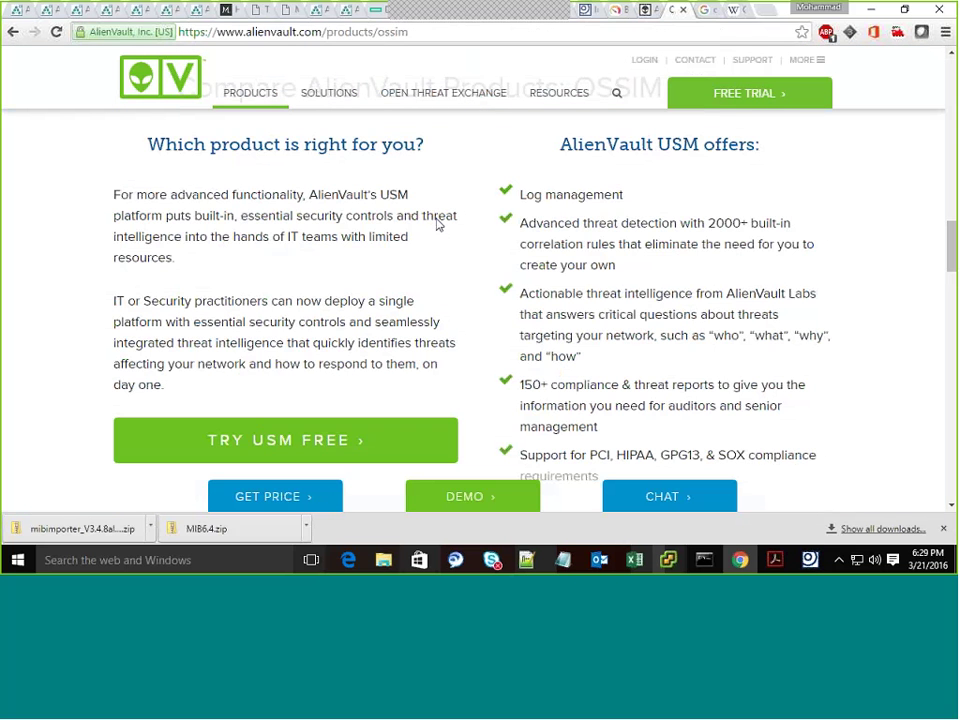
pyautogui.scroll(5, 561, 122)
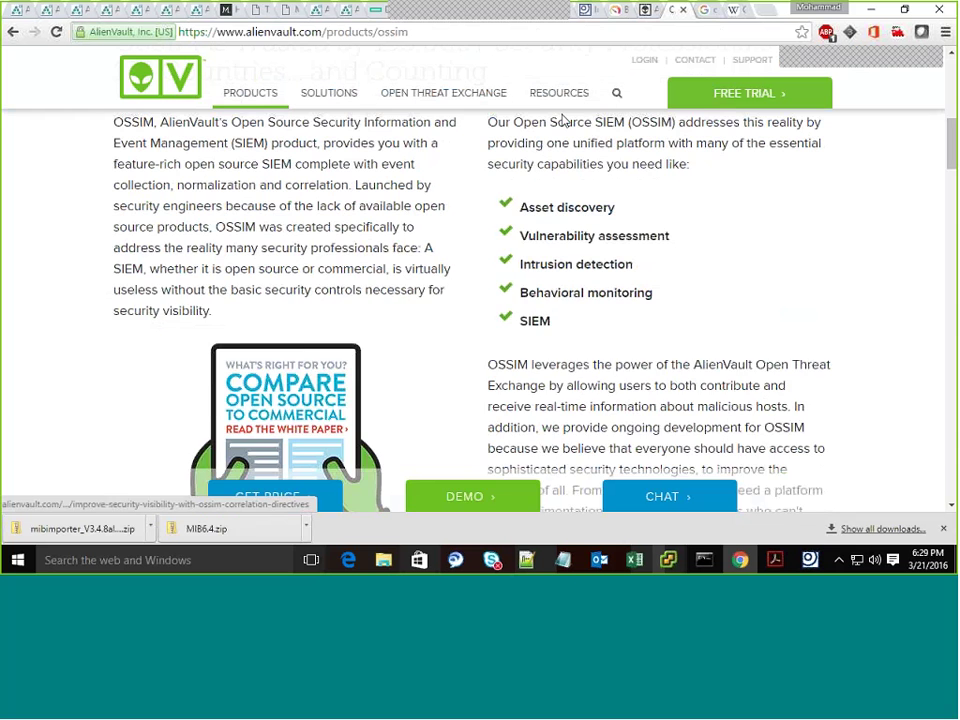
pyautogui.scroll(3, 512, 236)
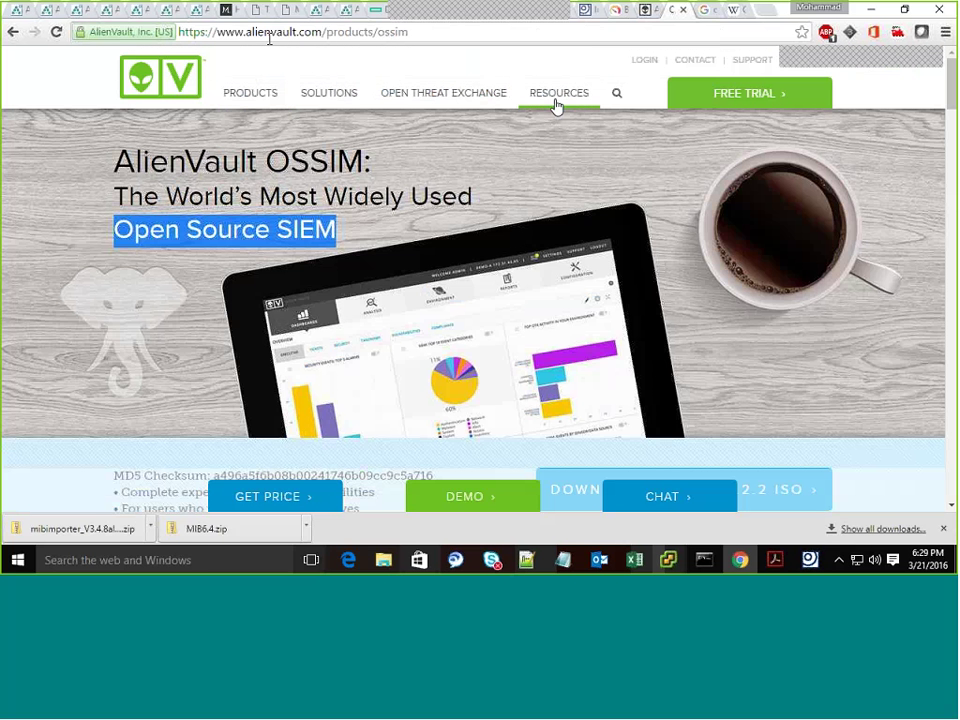
pyautogui.moveTo(560, 98)
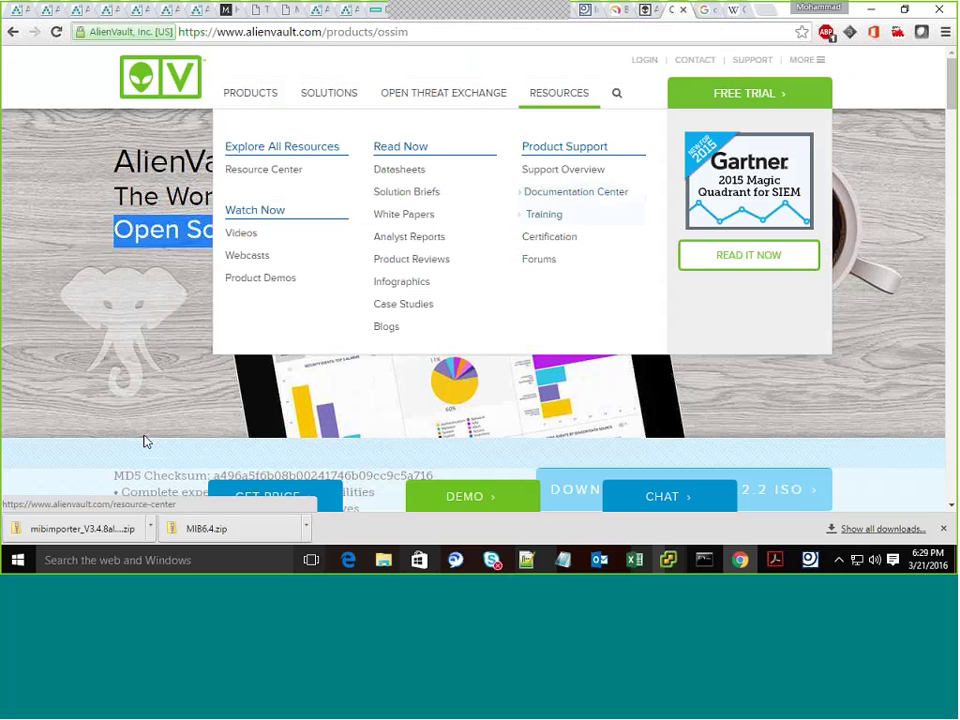
pyautogui.scroll(-3, 325, 349)
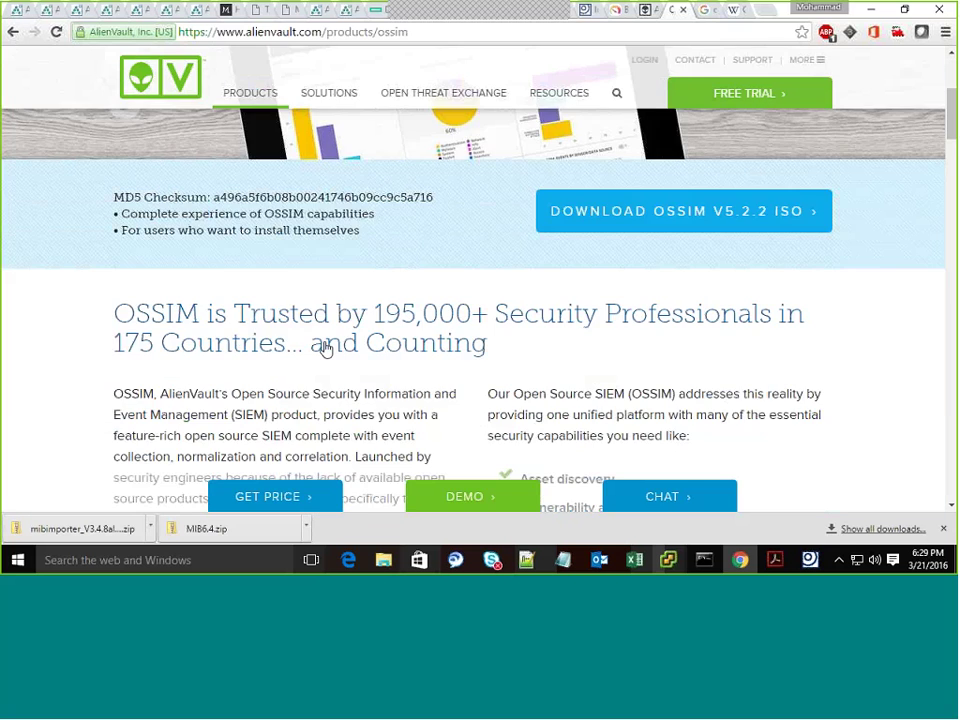
pyautogui.scroll(-5, 300, 360)
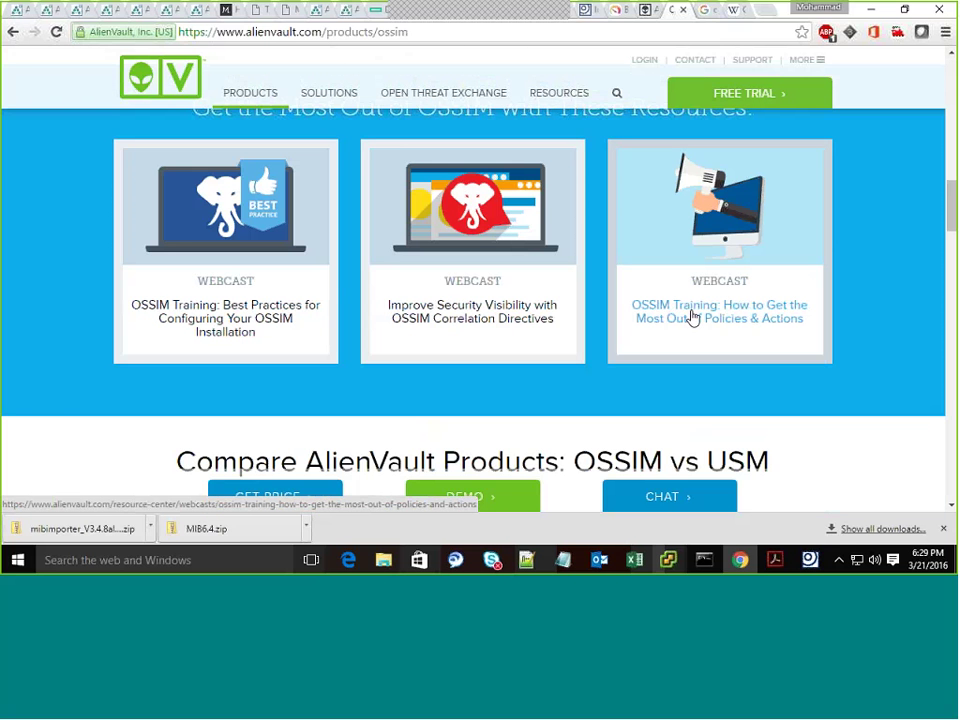
pyautogui.scroll(-1, 692, 318)
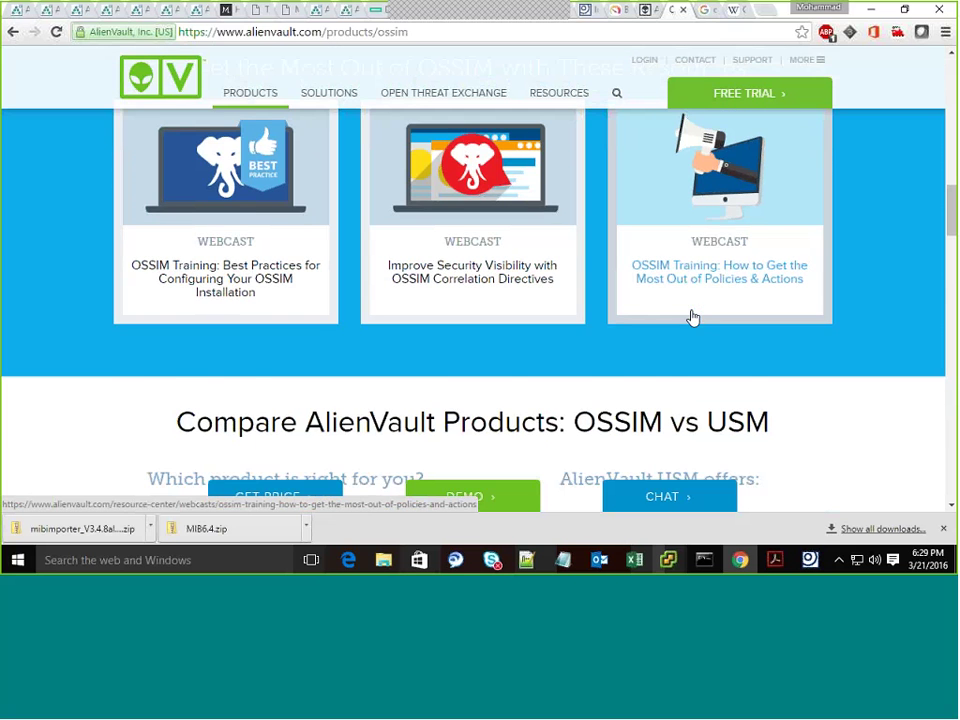
pyautogui.scroll(-2, 653, 300)
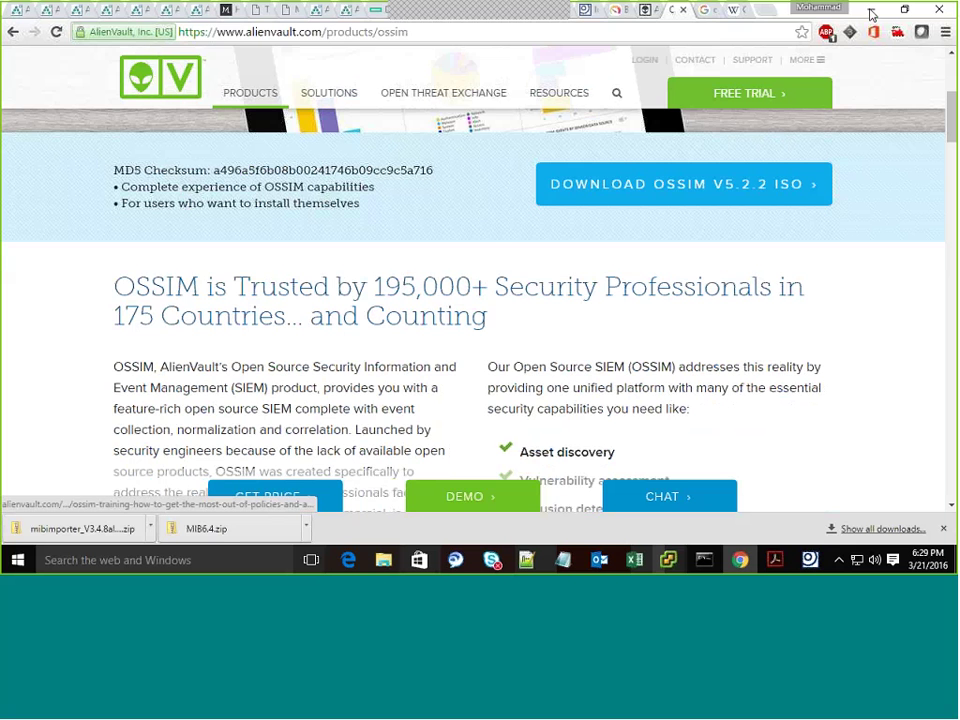
pyautogui.click(871, 12)
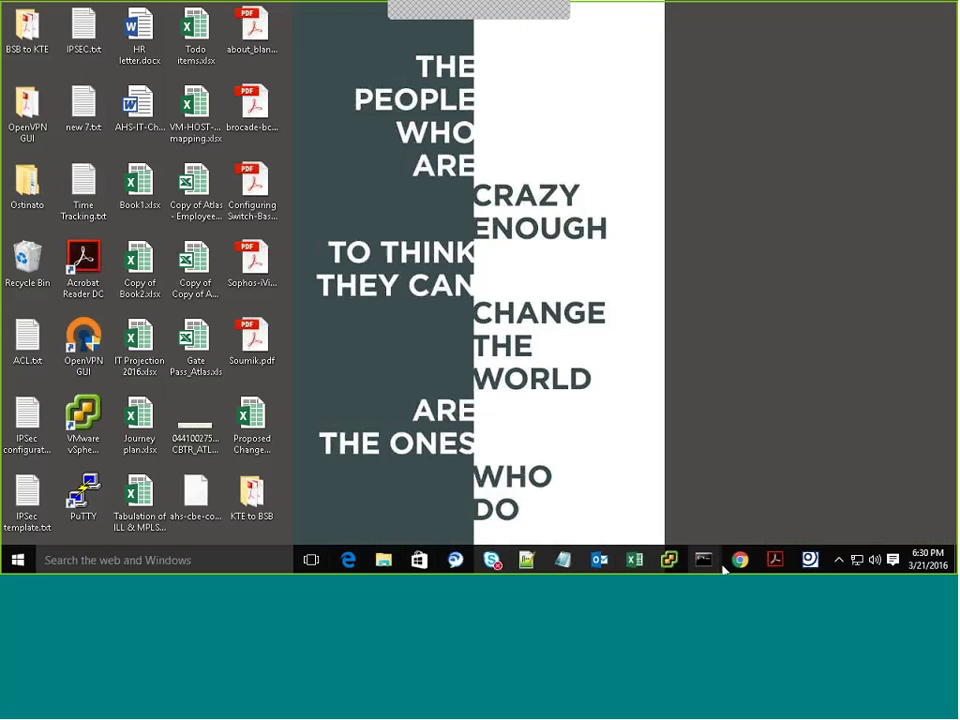
pyautogui.click(740, 560)
pyautogui.click(738, 12)
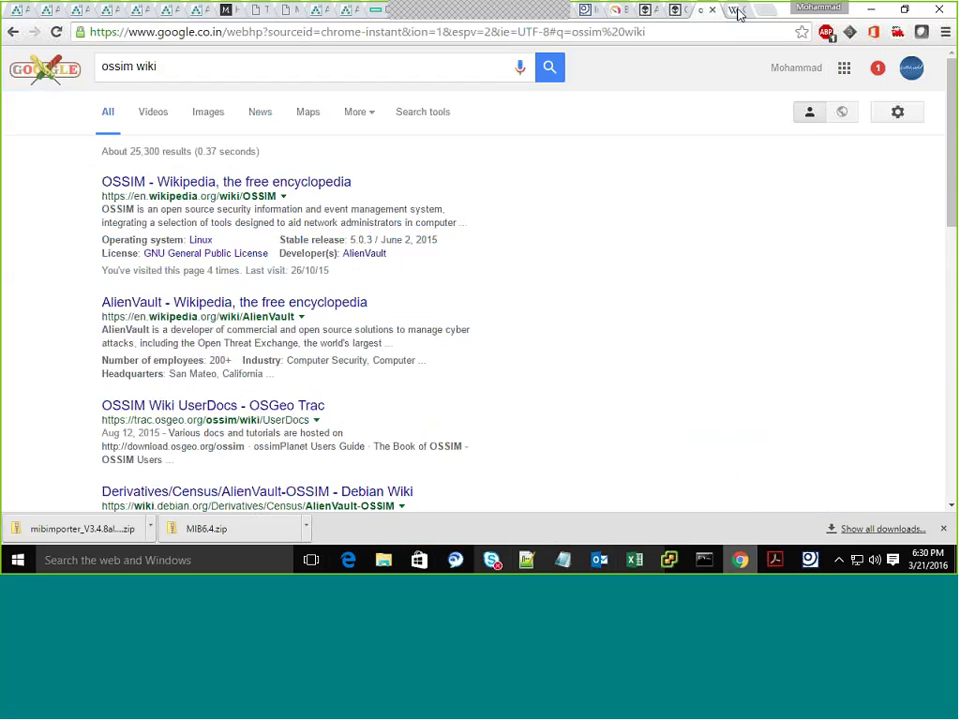
pyautogui.click(738, 12)
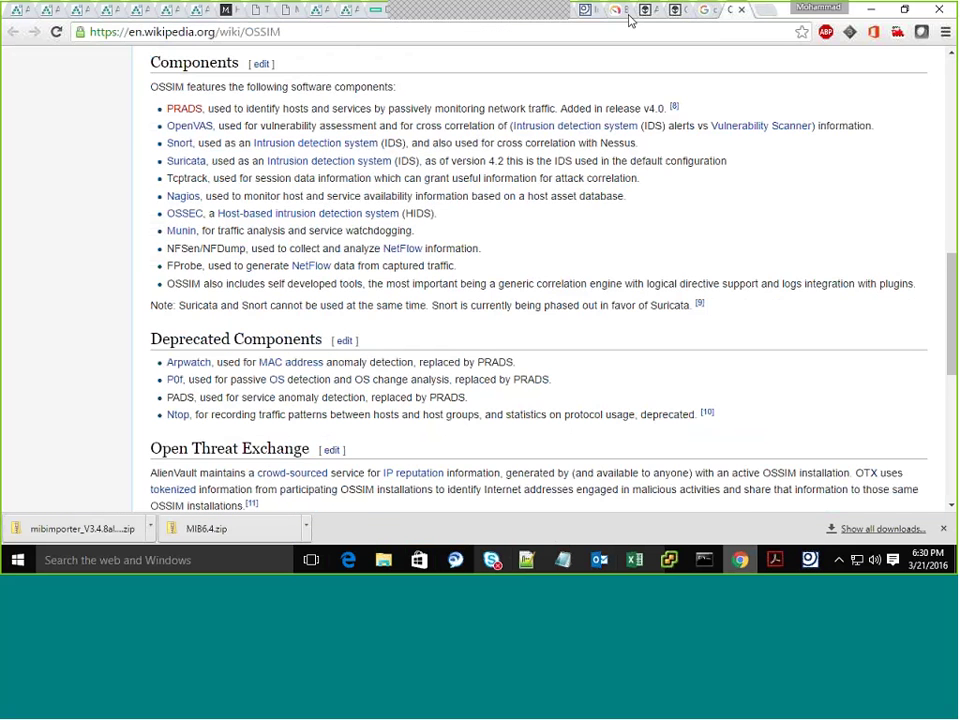
pyautogui.click(628, 12)
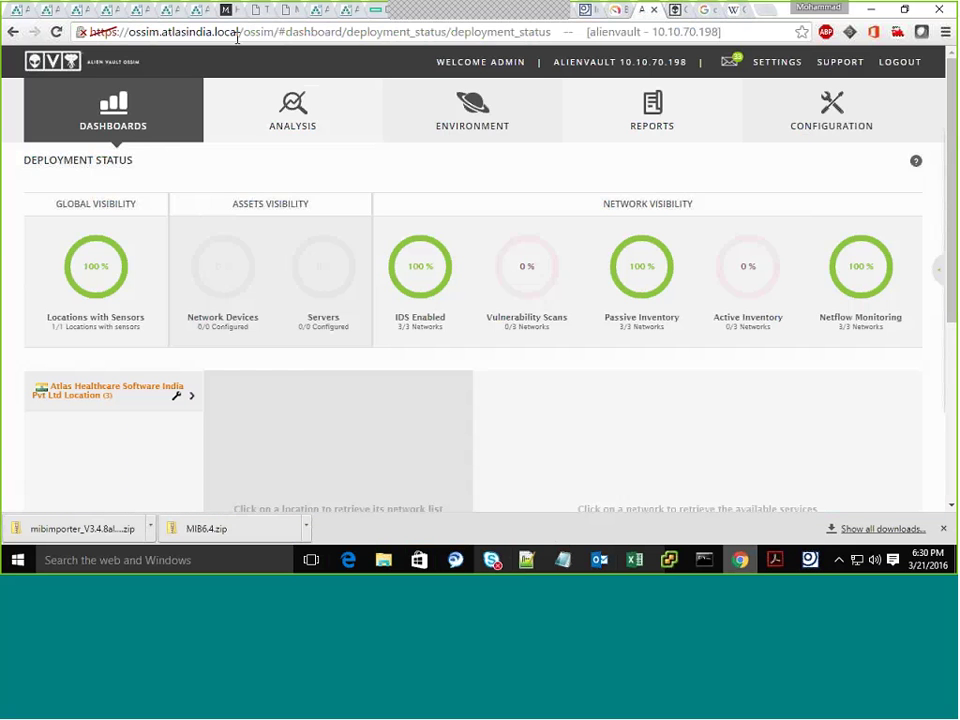
# Log out, then delete /ossim/session/login.php from the address bar, leaving the server address
pyautogui.click(899, 63)
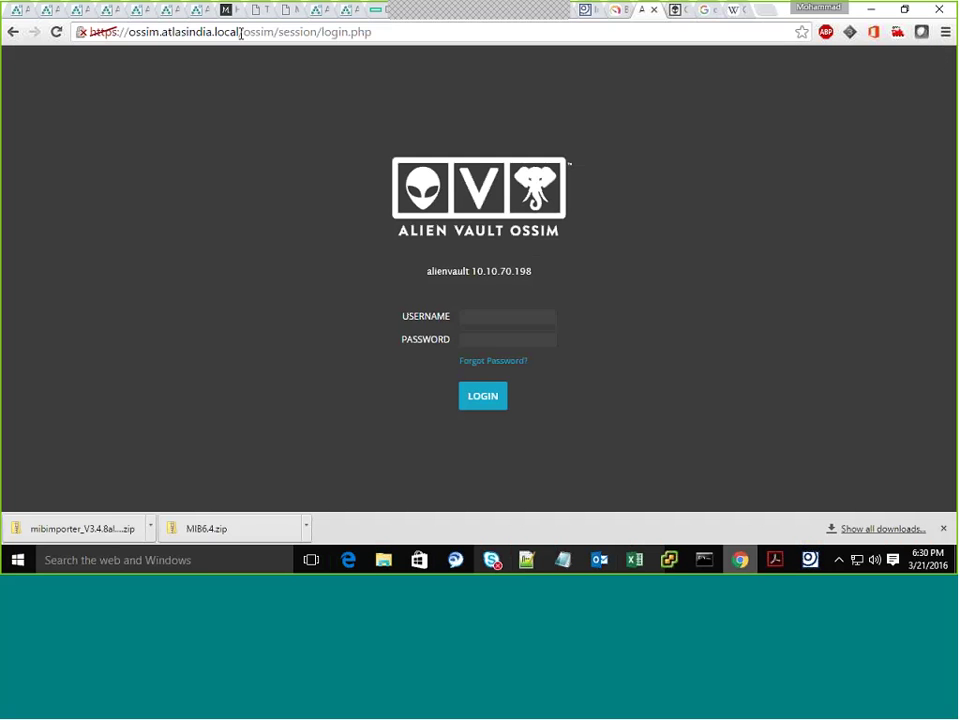
pyautogui.moveTo(241, 33); pyautogui.dragTo(377, 31)
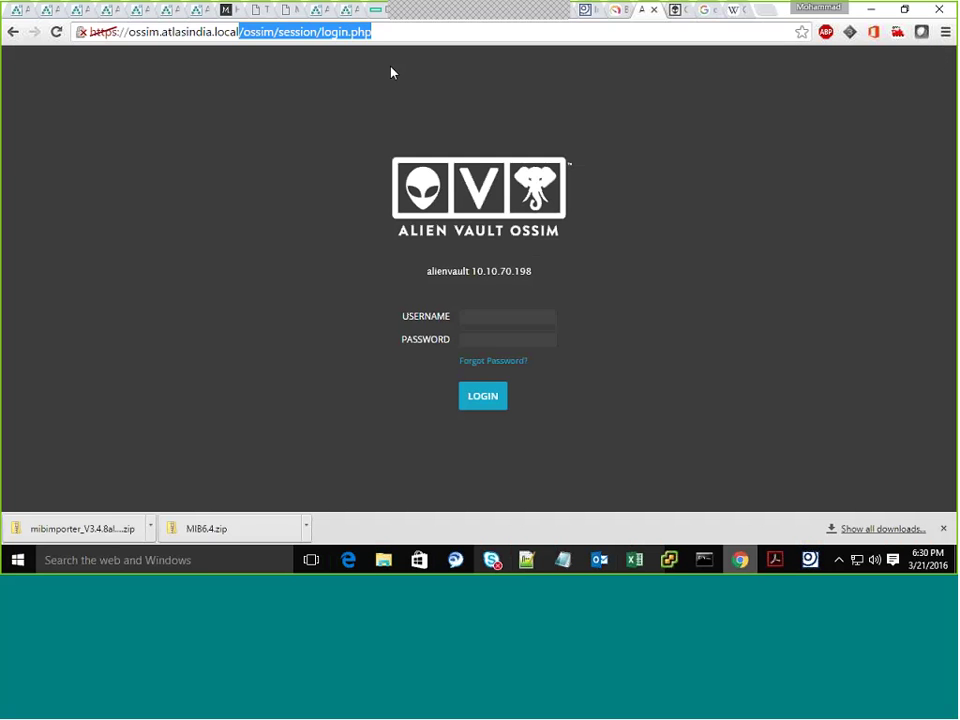
pyautogui.press('BackSpace')
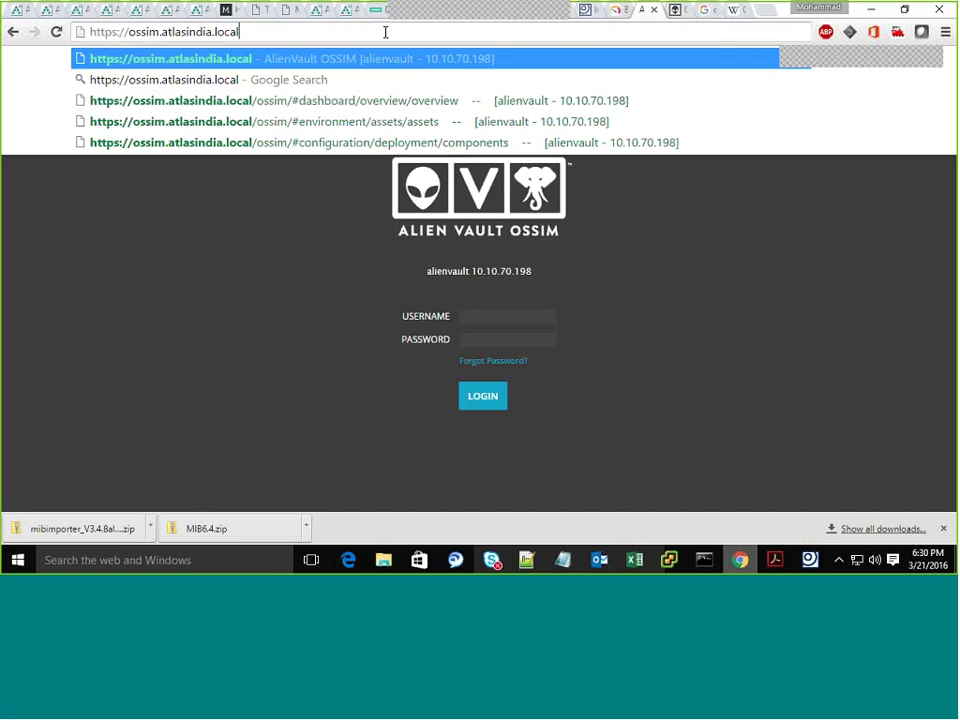
# Close the OSSIM login, alienvault.com product, 'ossim wiki' Google results and OSSIM Wikipedia tabs
pyautogui.click(655, 11)
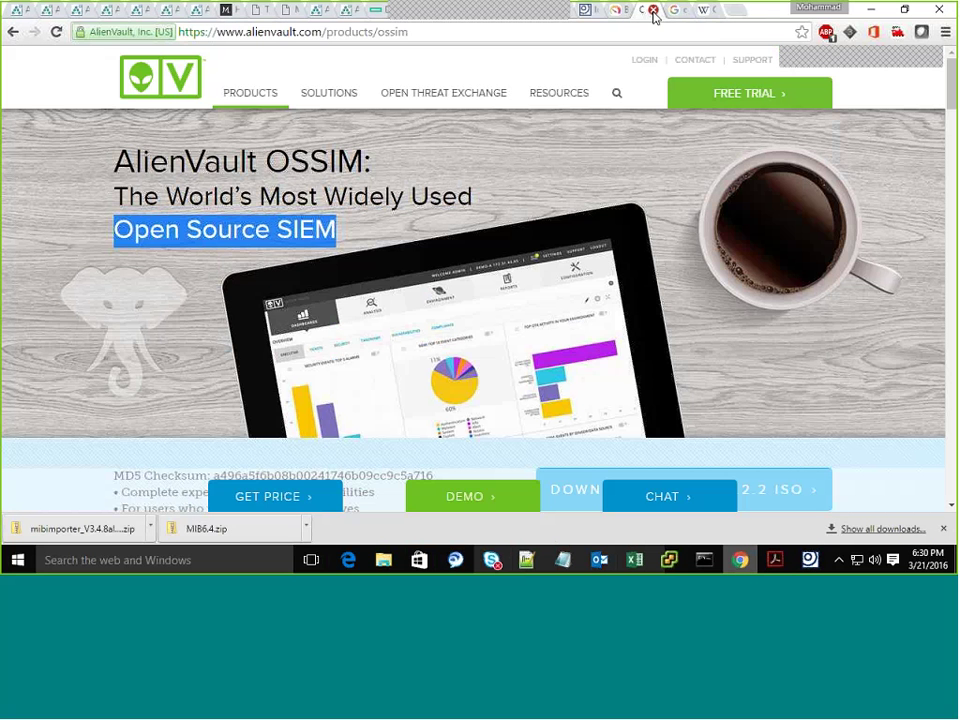
pyautogui.click(654, 11)
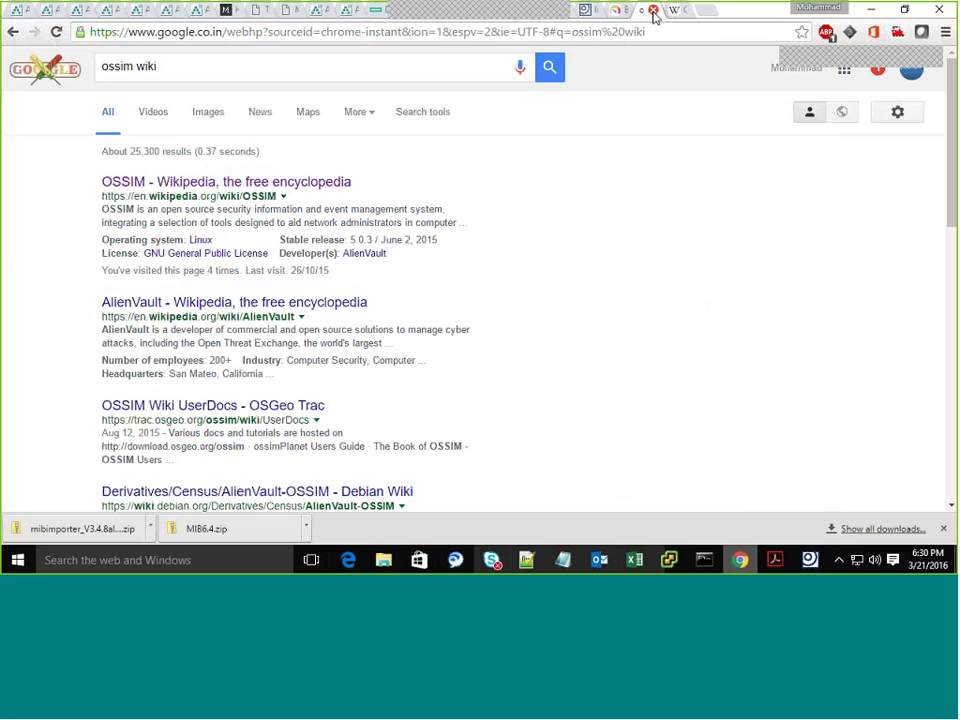
pyautogui.click(654, 11)
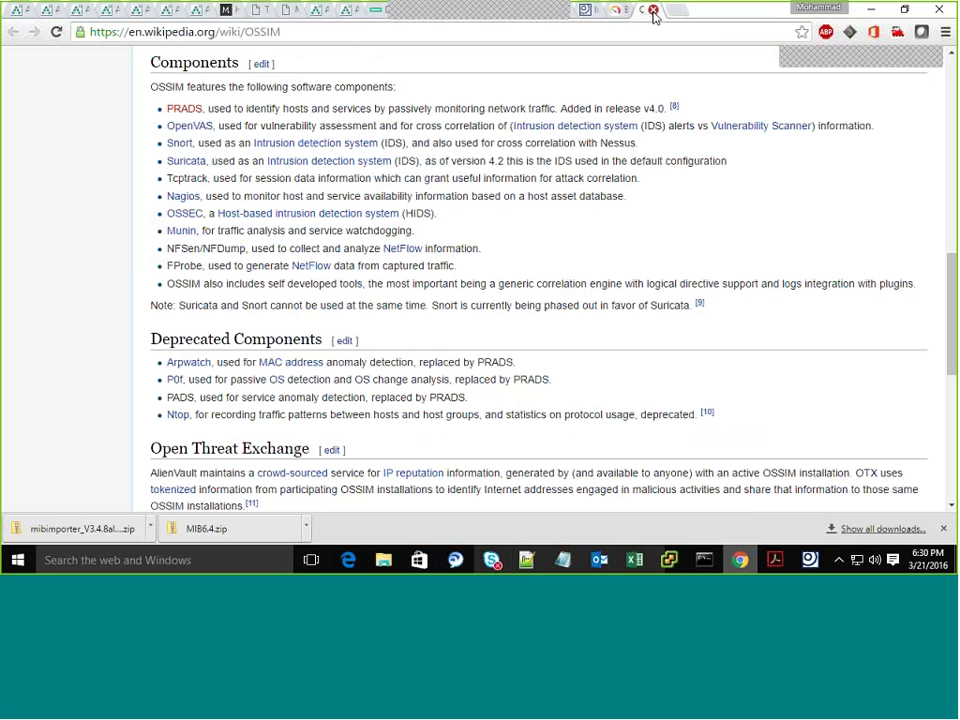
pyautogui.click(654, 11)
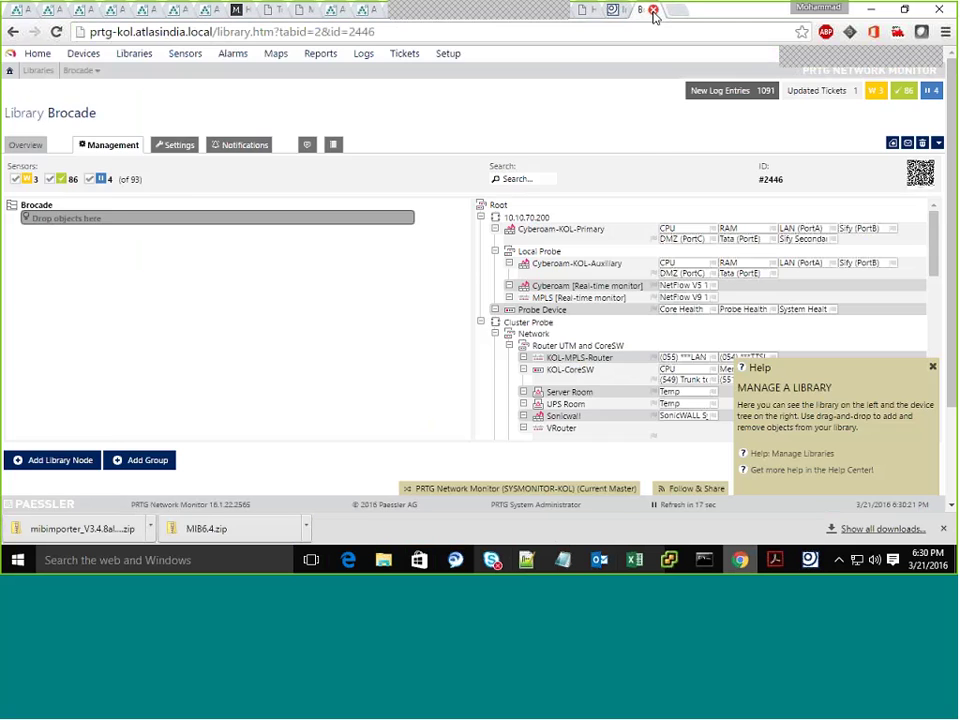
# Close the PRTG Brocade library tab so the Paessler MIB Importer download page shows
pyautogui.click(654, 11)
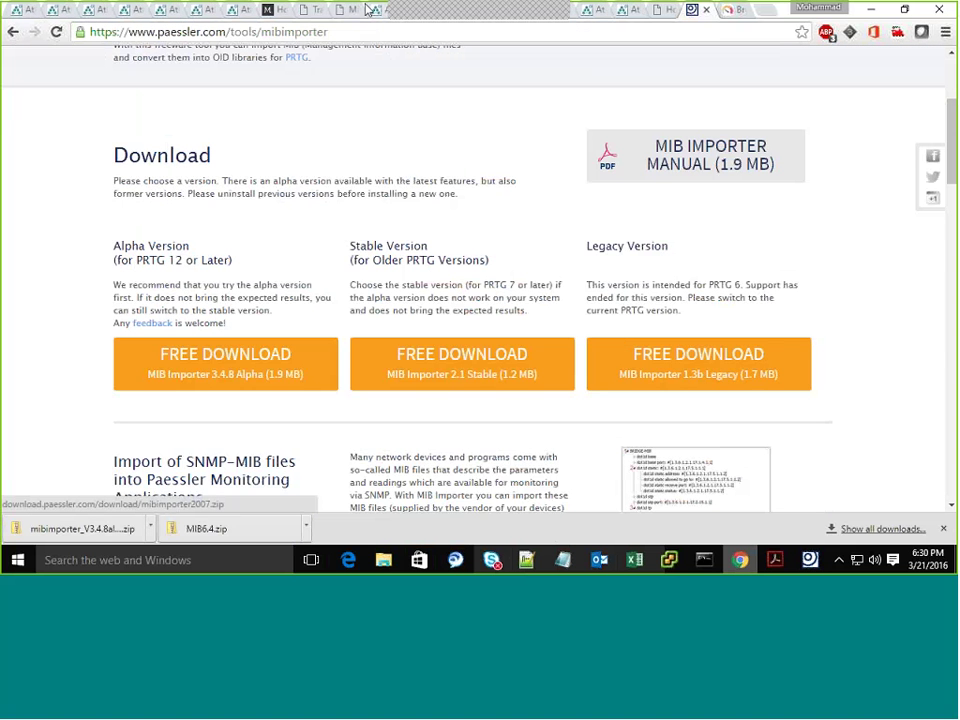
pyautogui.moveTo(437, 7)
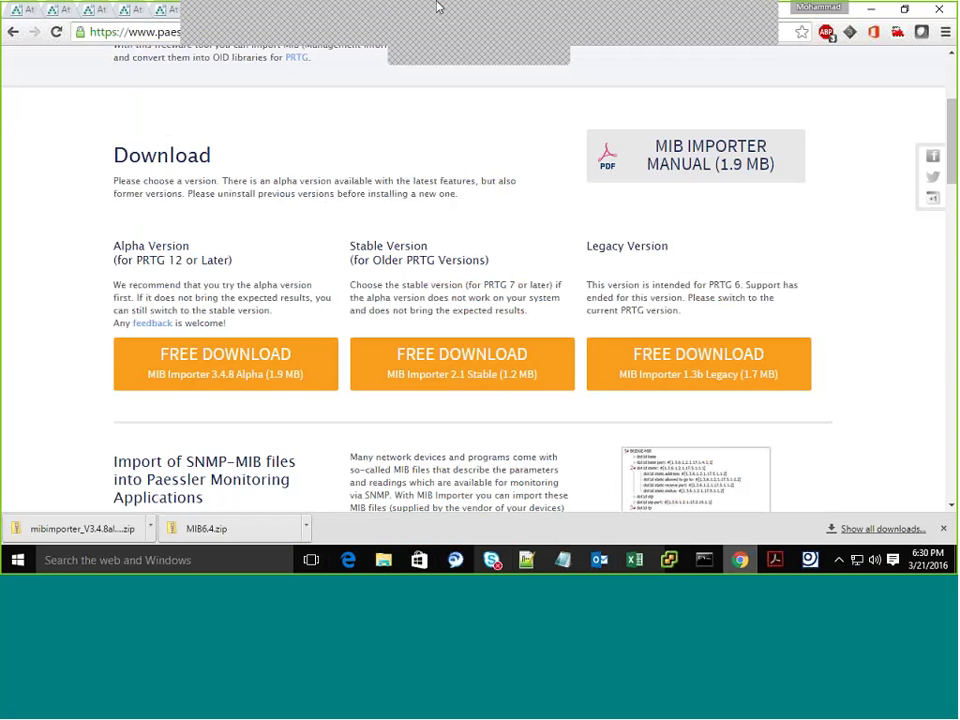